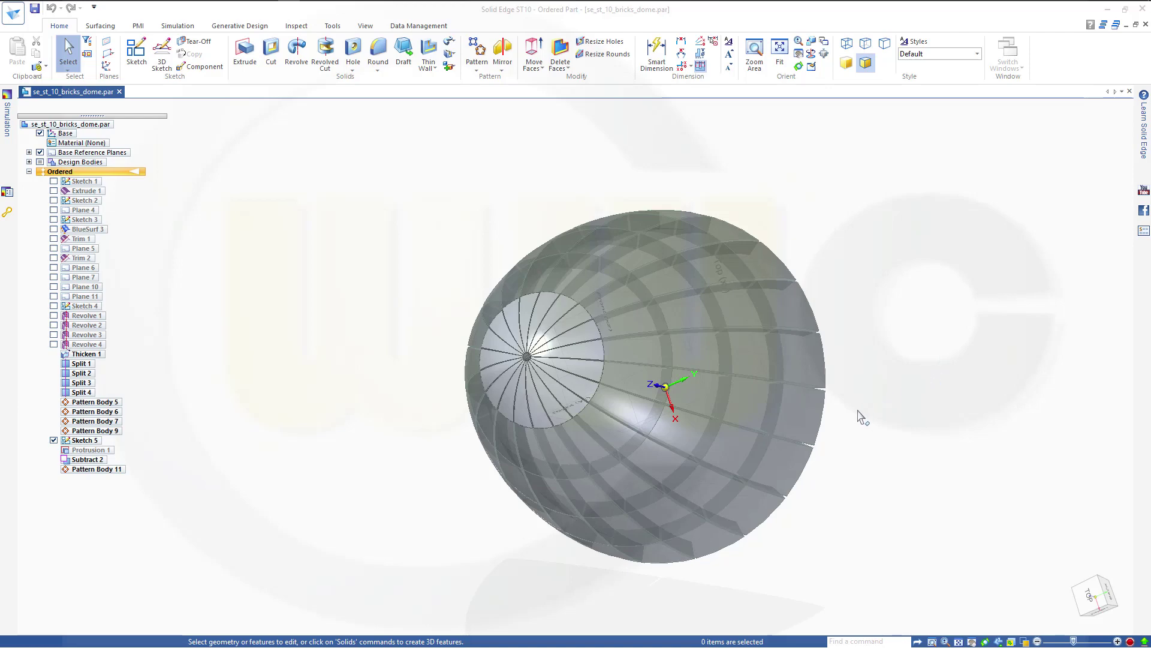
Step: Orbit the existing brick dome to inspect it from several sides
{"action": "middle_click_drag", "start_coordinate": [884, 424], "coordinate": [852, 331]}
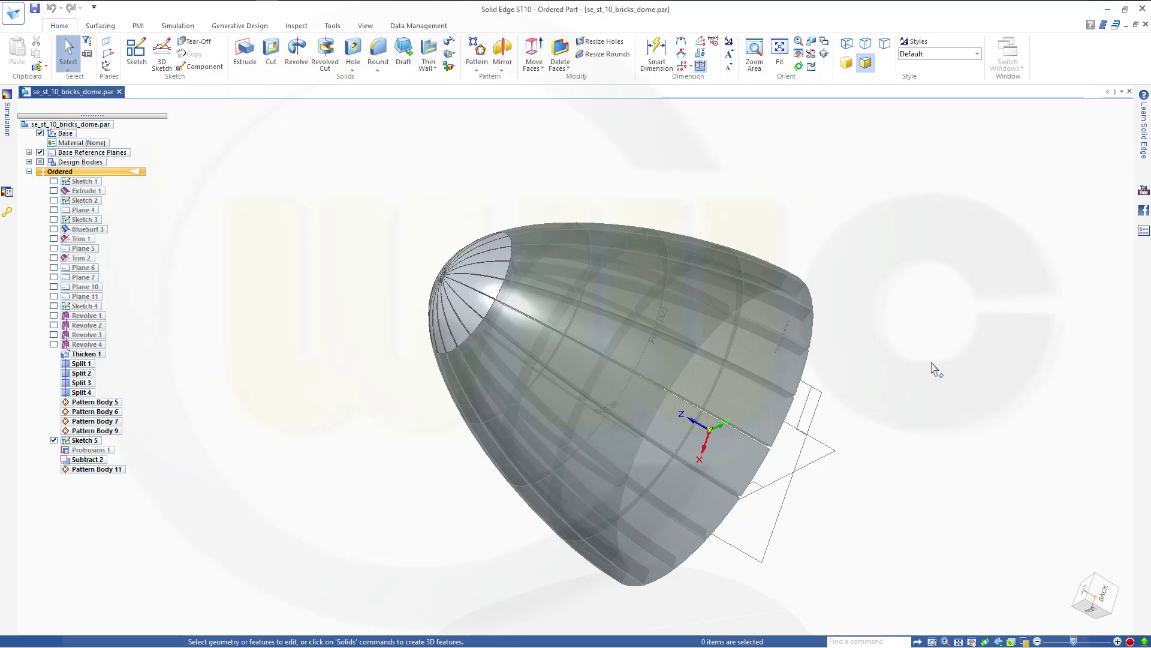
{"action": "middle_click_drag", "start_coordinate": [681, 193], "coordinate": [758, 300]}
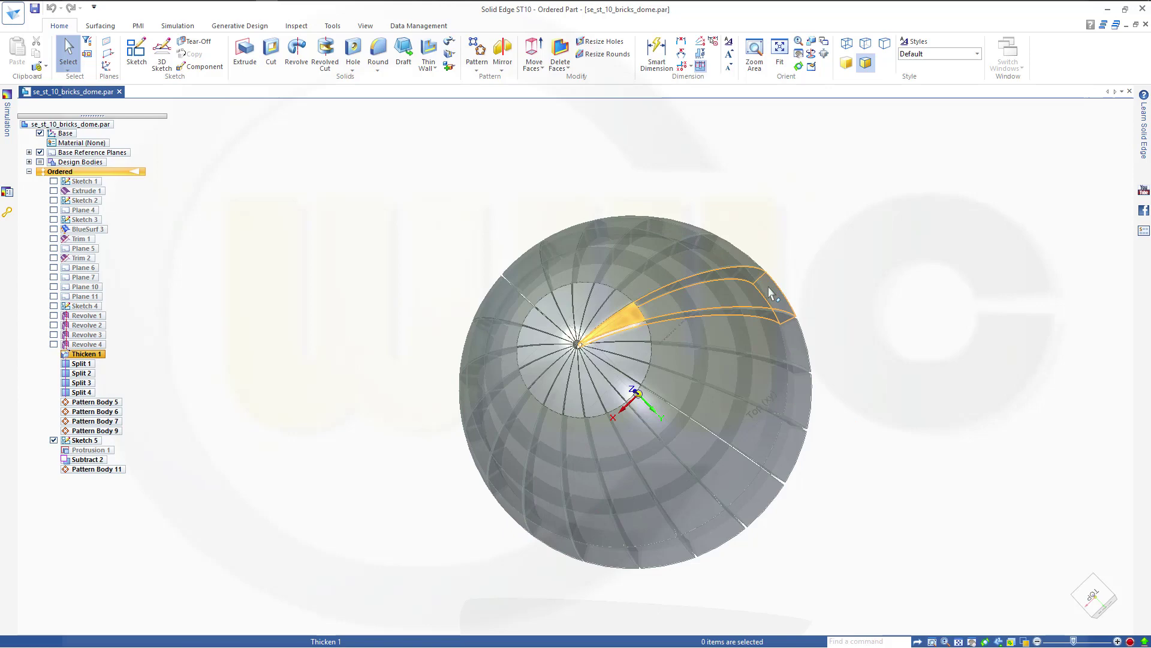
{"action": "middle_click_drag", "start_coordinate": [881, 406], "coordinate": [831, 332]}
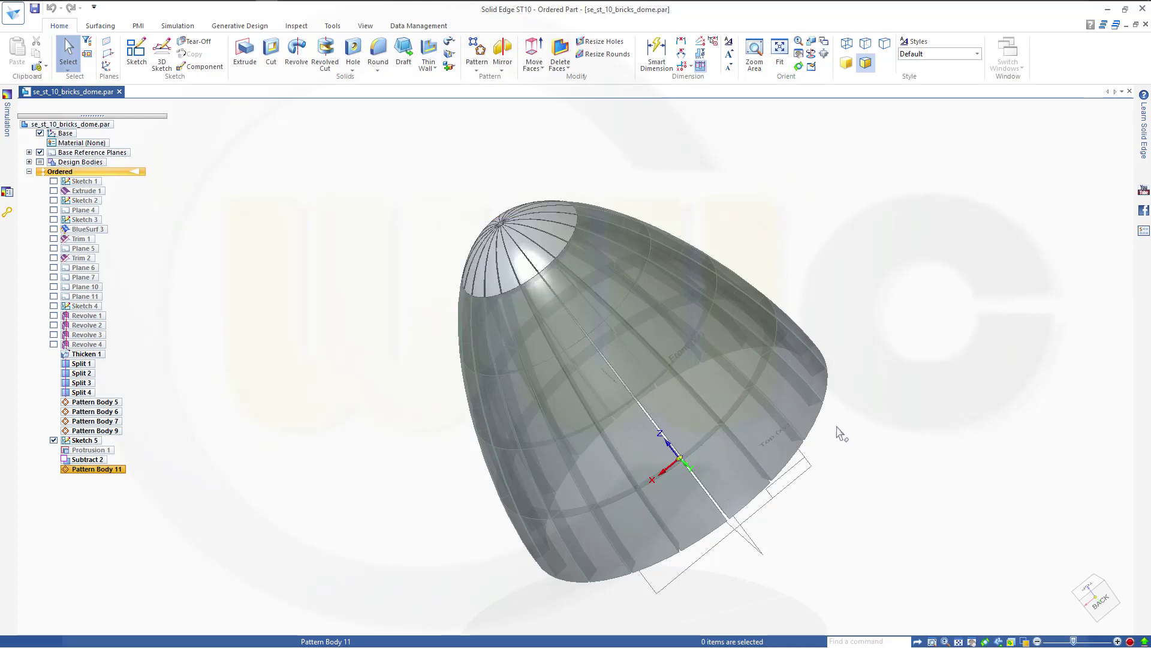
{"action": "middle_click_drag", "start_coordinate": [886, 358], "coordinate": [863, 364]}
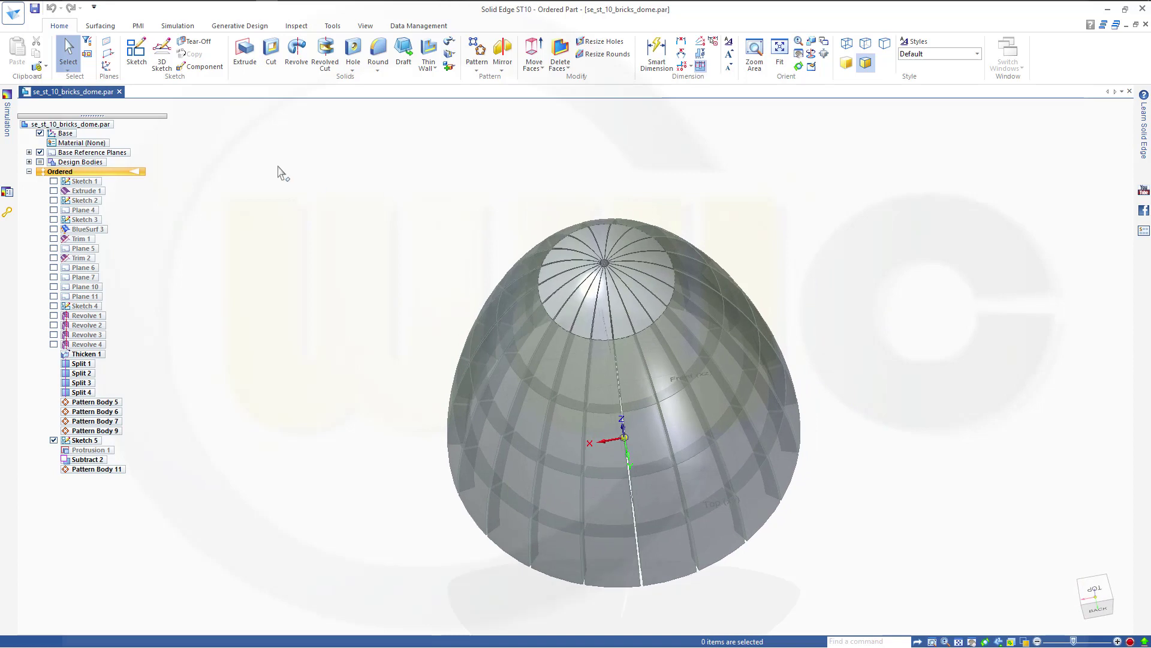
Step: Create a new ordered part, Part1, with its base reference planes displayed
{"action": "left_click", "coordinate": [101, 26]}
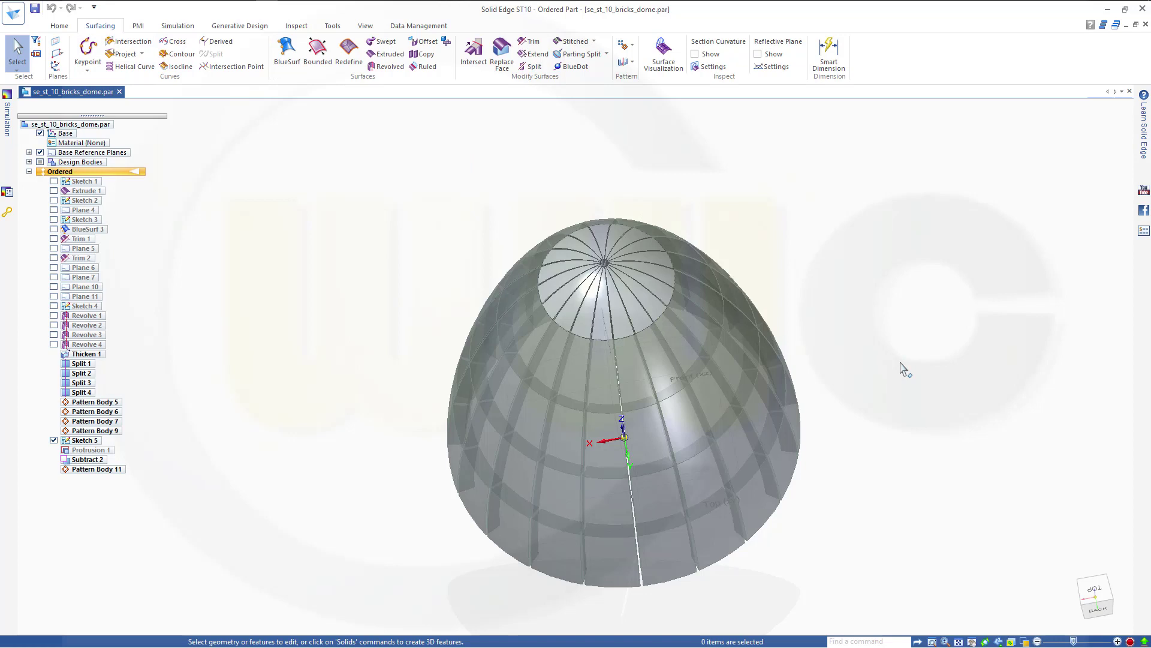
{"action": "key", "text": "ctrl+n"}
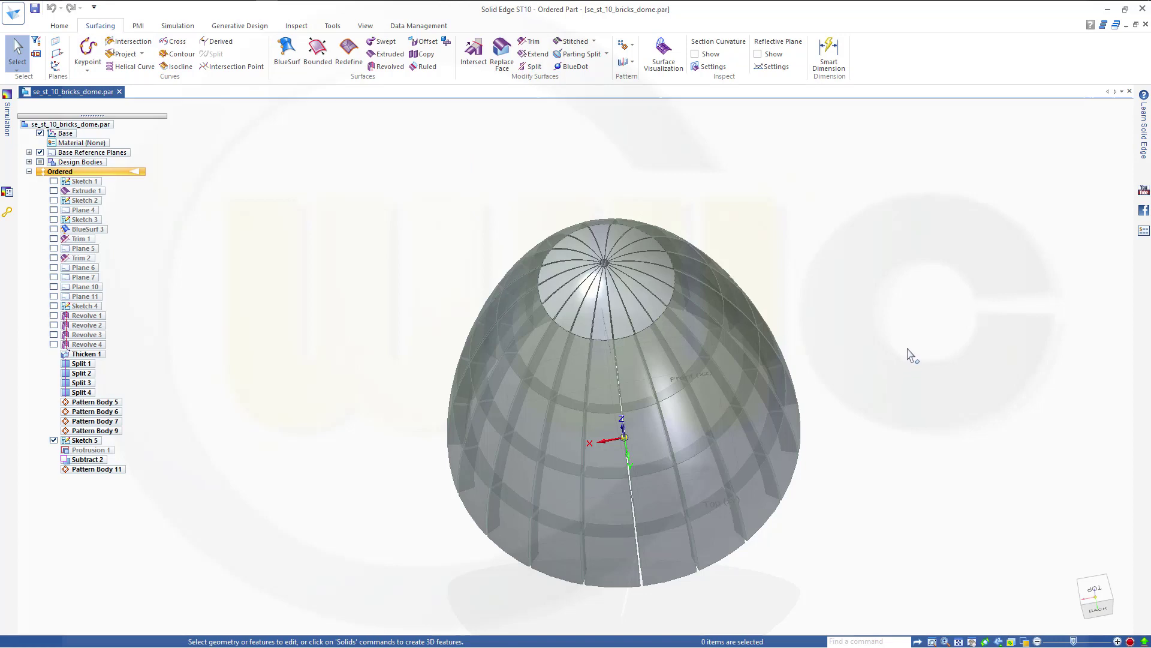
{"action": "left_click", "coordinate": [39, 153]}
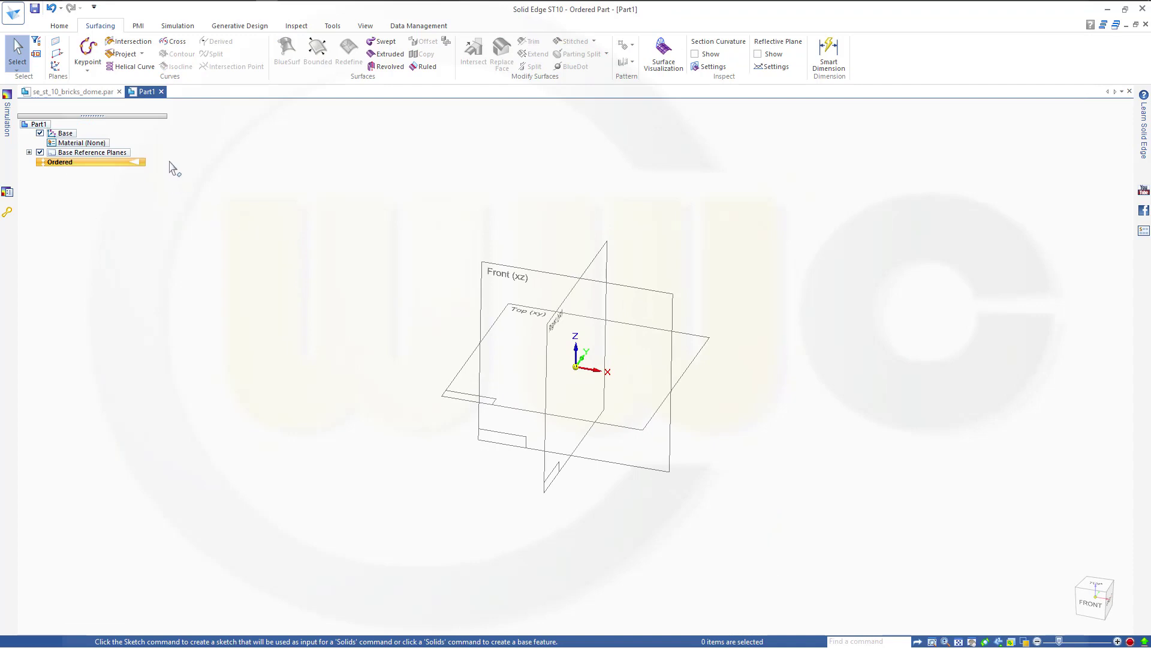
{"action": "left_click", "coordinate": [60, 25]}
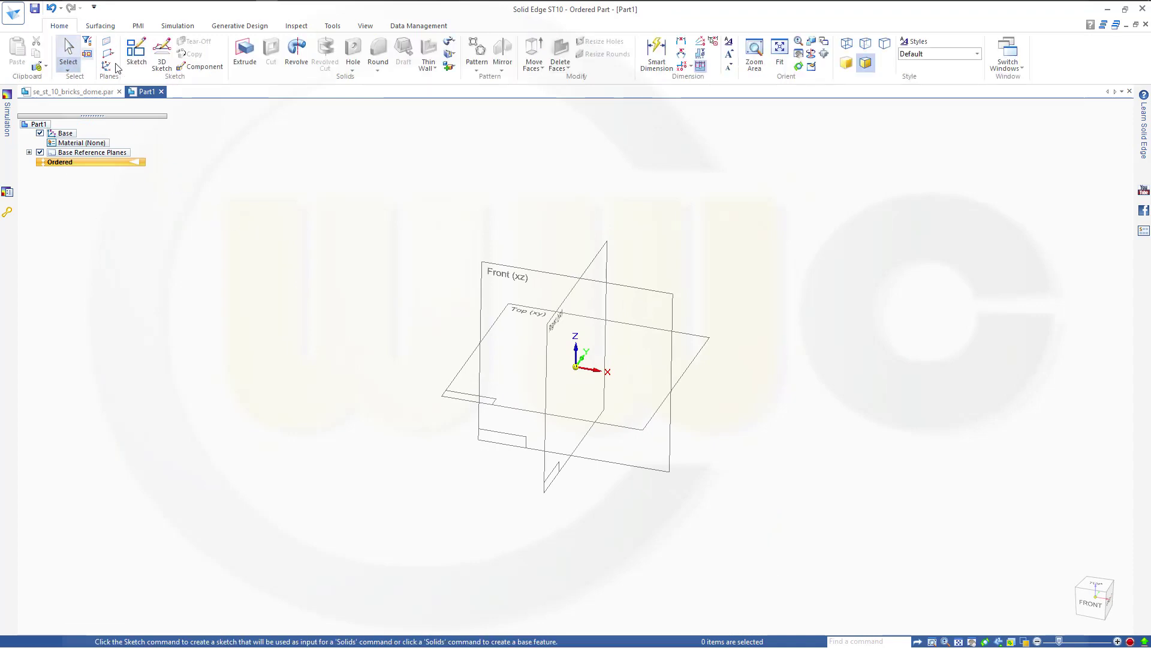
Step: Sketch a 200 mm diameter circle centred on the origin of the Top plane
{"action": "left_click", "coordinate": [137, 54]}
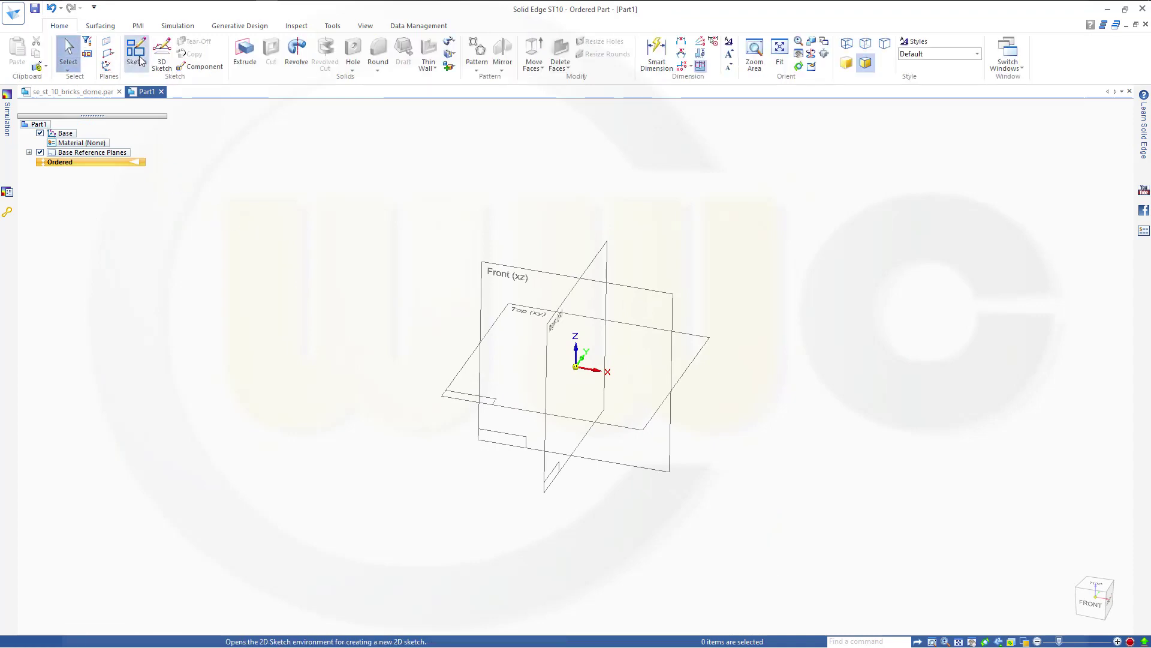
{"action": "left_click", "coordinate": [695, 363]}
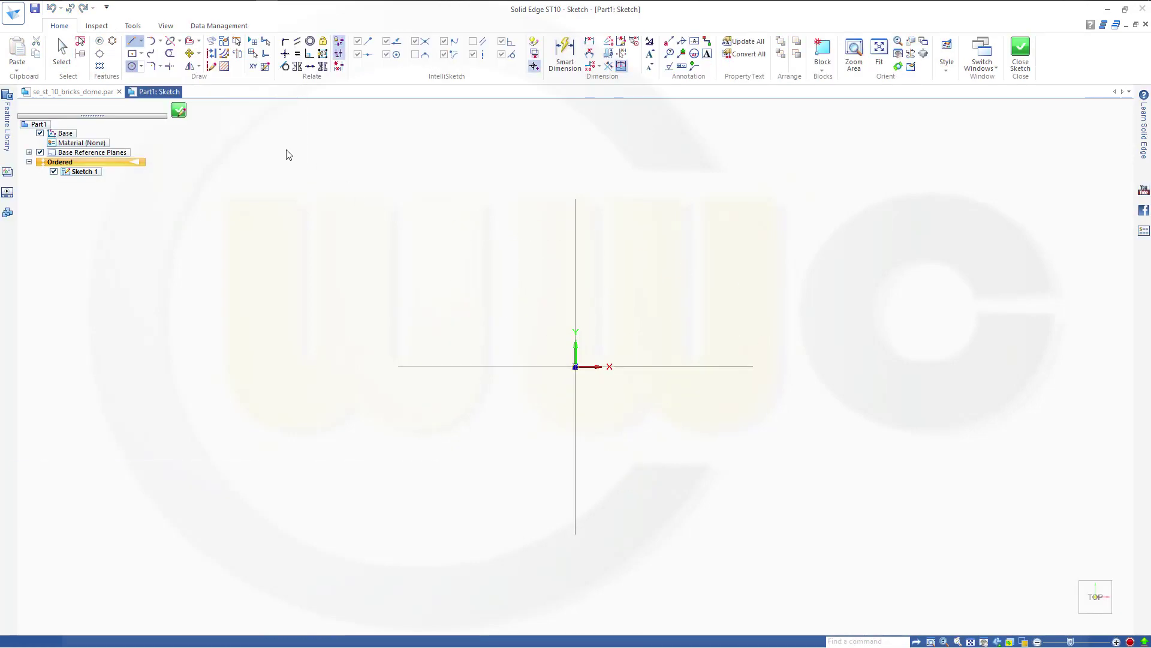
{"action": "key", "text": "c"}
{"action": "left_click", "coordinate": [575, 367]}
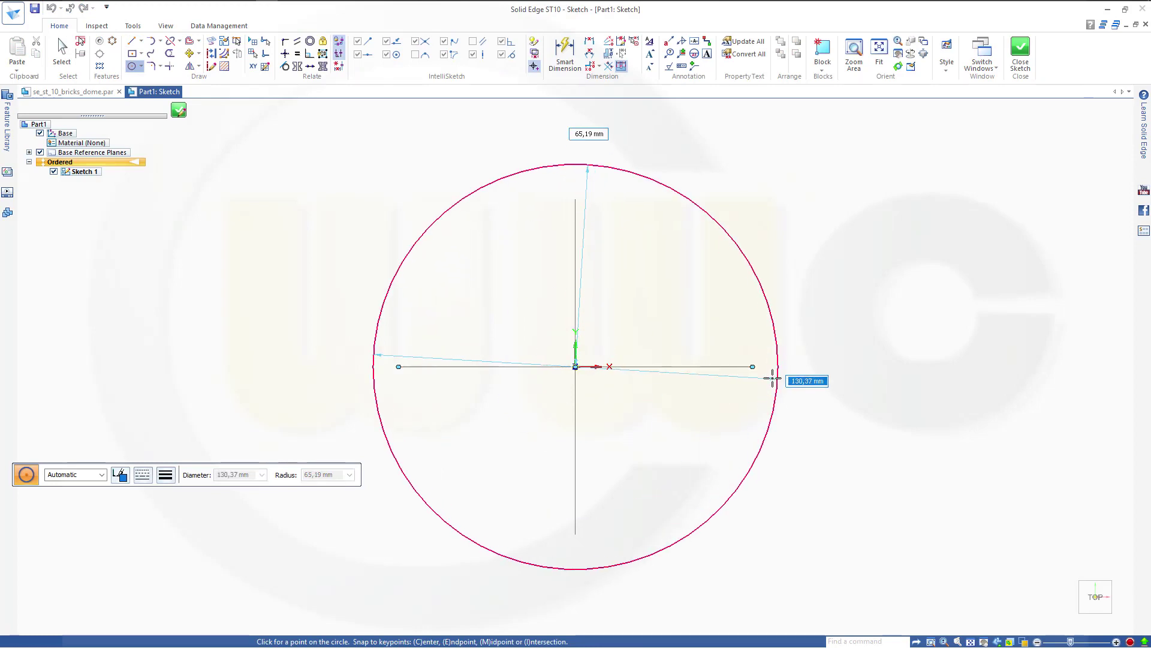
{"action": "type", "text": "200"}
{"action": "key", "text": "Return"}
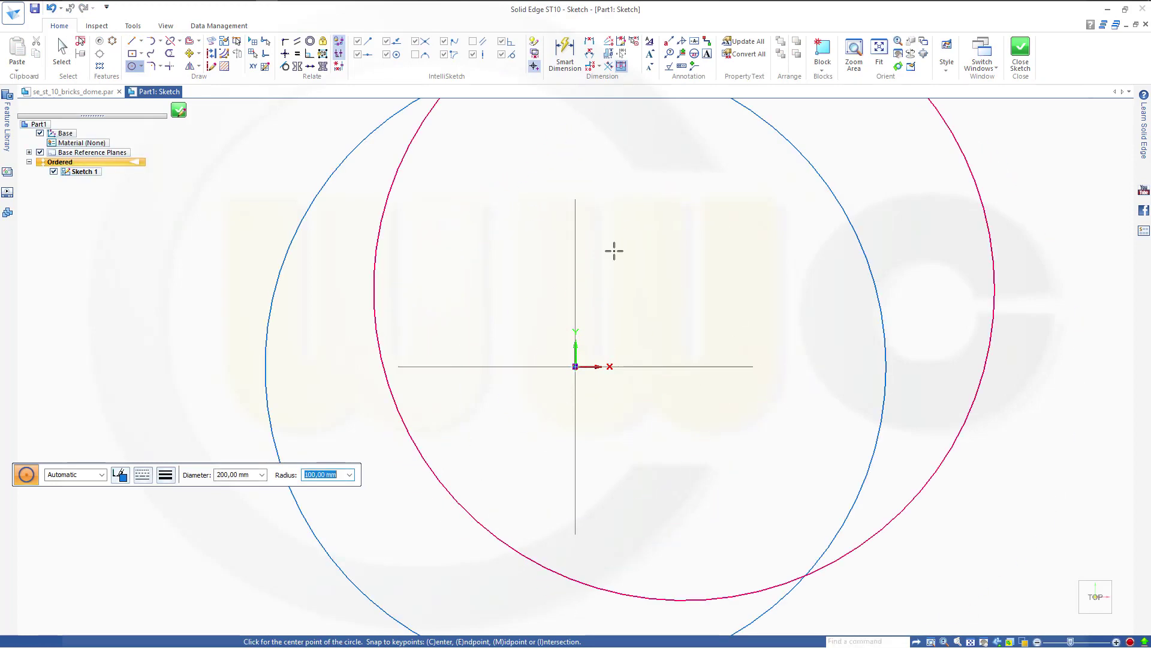
Step: Add the Ø200 diameter dimension to the circle and close Sketch 1
{"action": "left_click", "coordinate": [565, 54]}
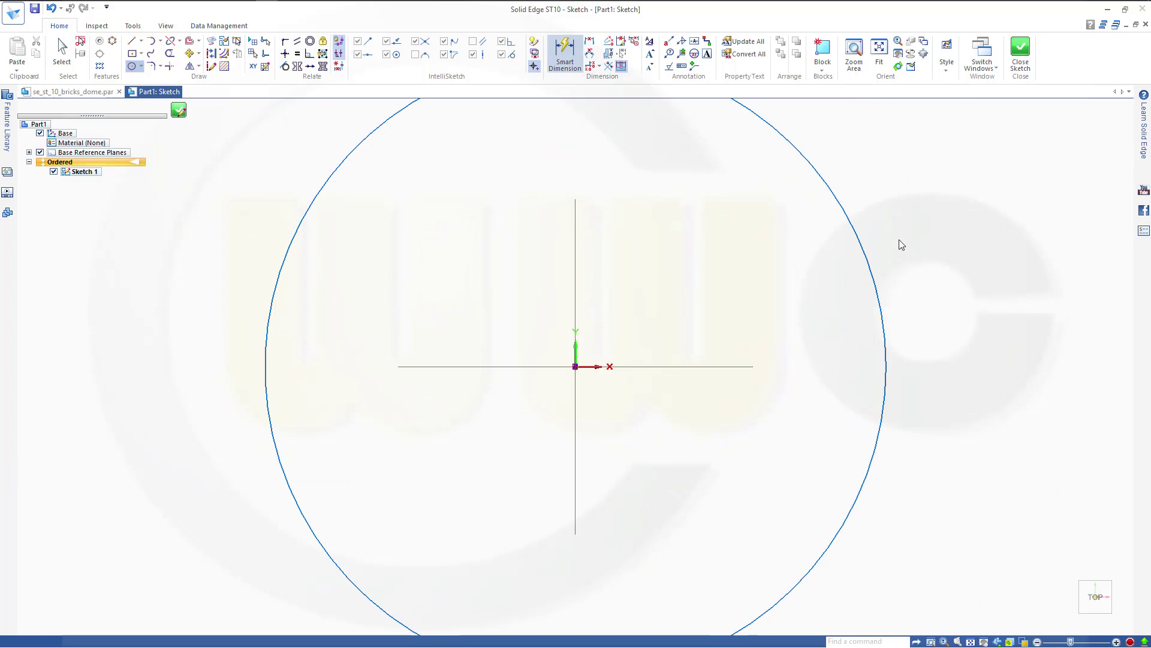
{"action": "left_click", "coordinate": [873, 268]}
{"action": "left_click", "coordinate": [946, 258]}
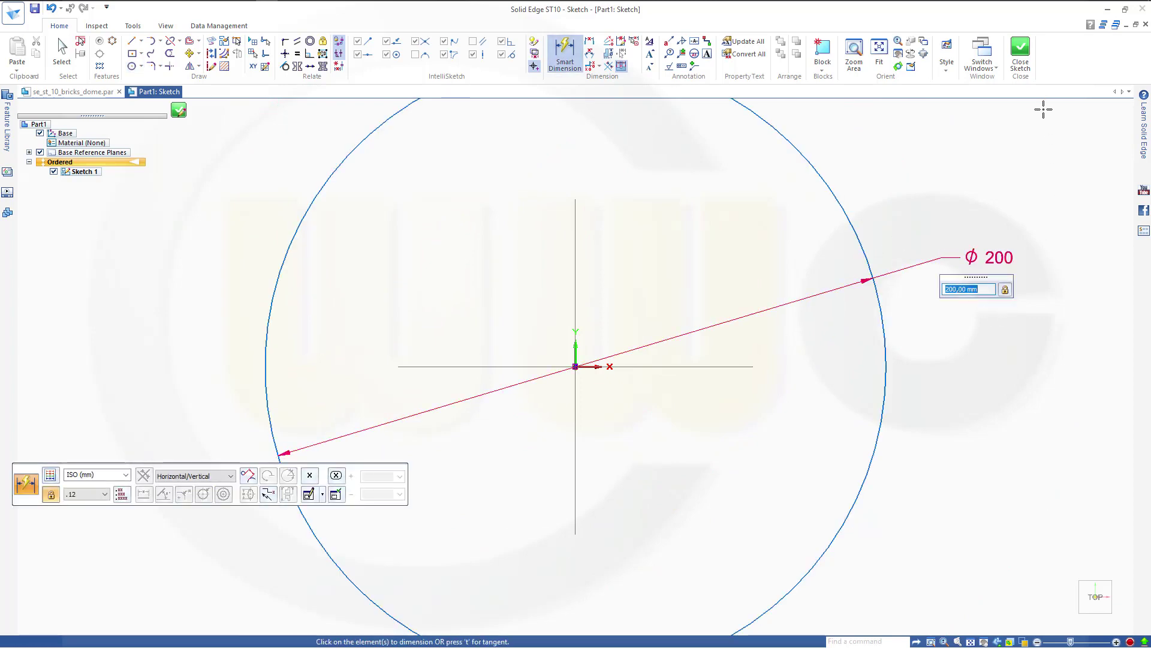
{"action": "left_click", "coordinate": [1015, 68]}
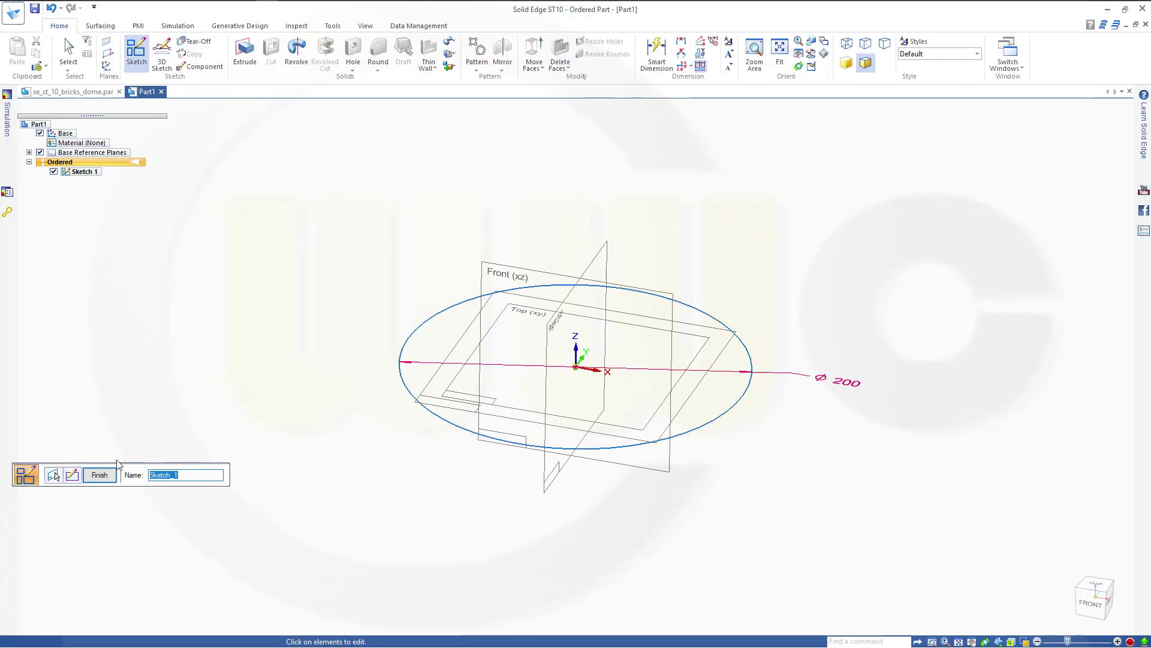
{"action": "left_click", "coordinate": [99, 474]}
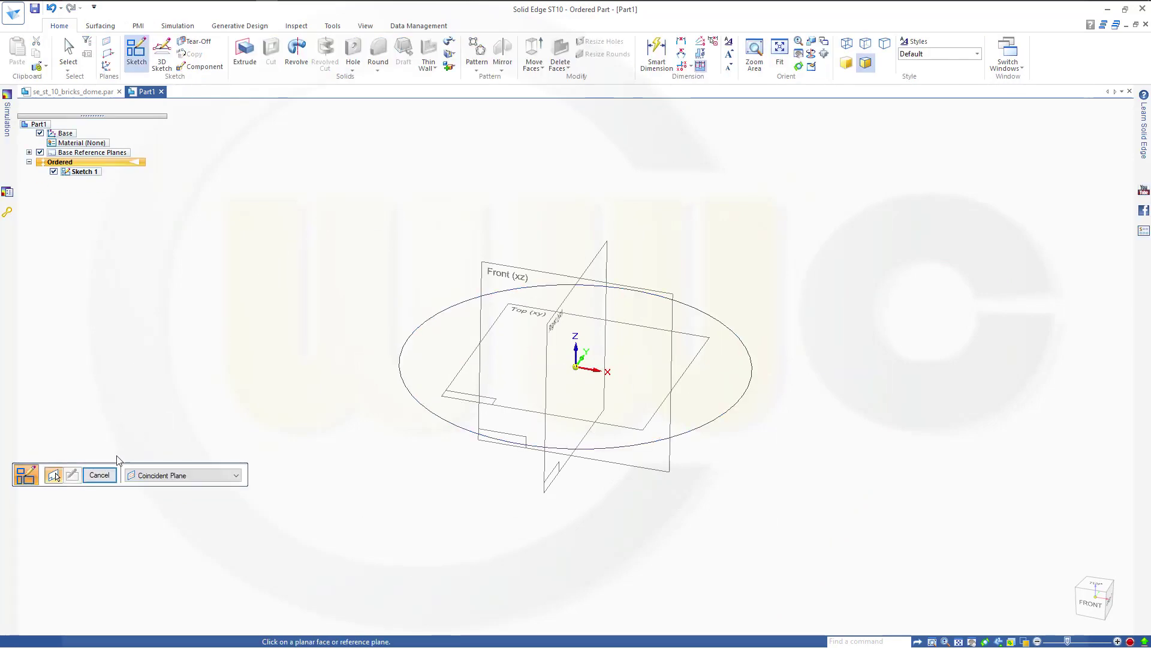
Step: Extrude the Ø200 circle into an open surface 50 mm tall as Extrude 1
{"action": "left_click", "coordinate": [99, 475]}
{"action": "left_click", "coordinate": [101, 26]}
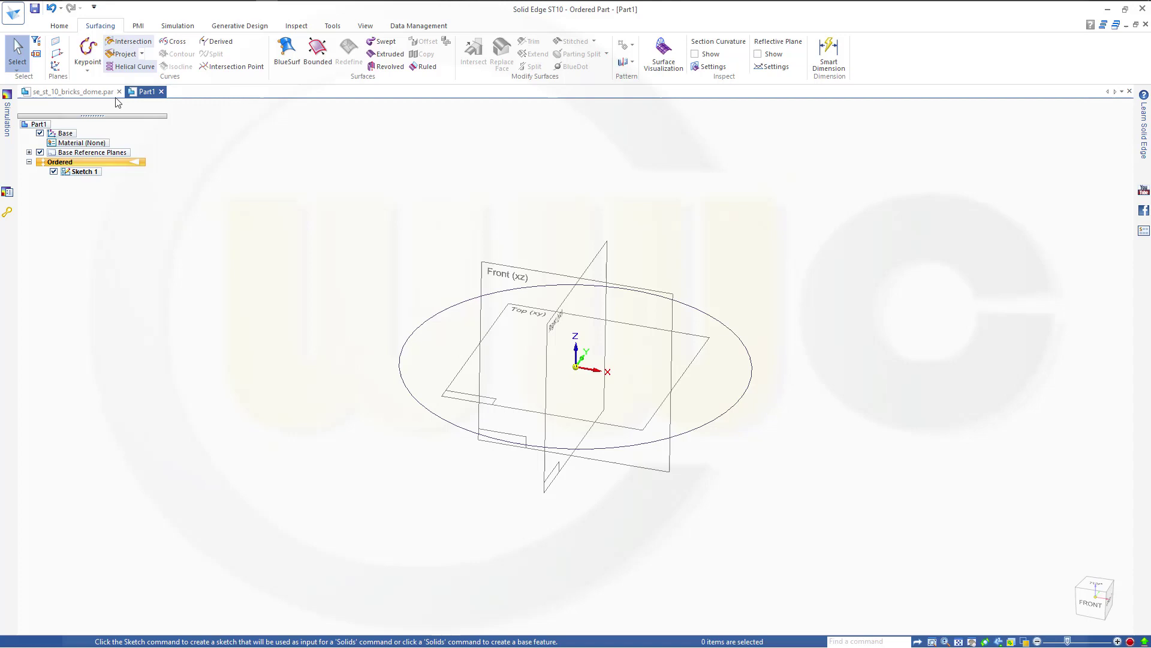
{"action": "left_click", "coordinate": [387, 54]}
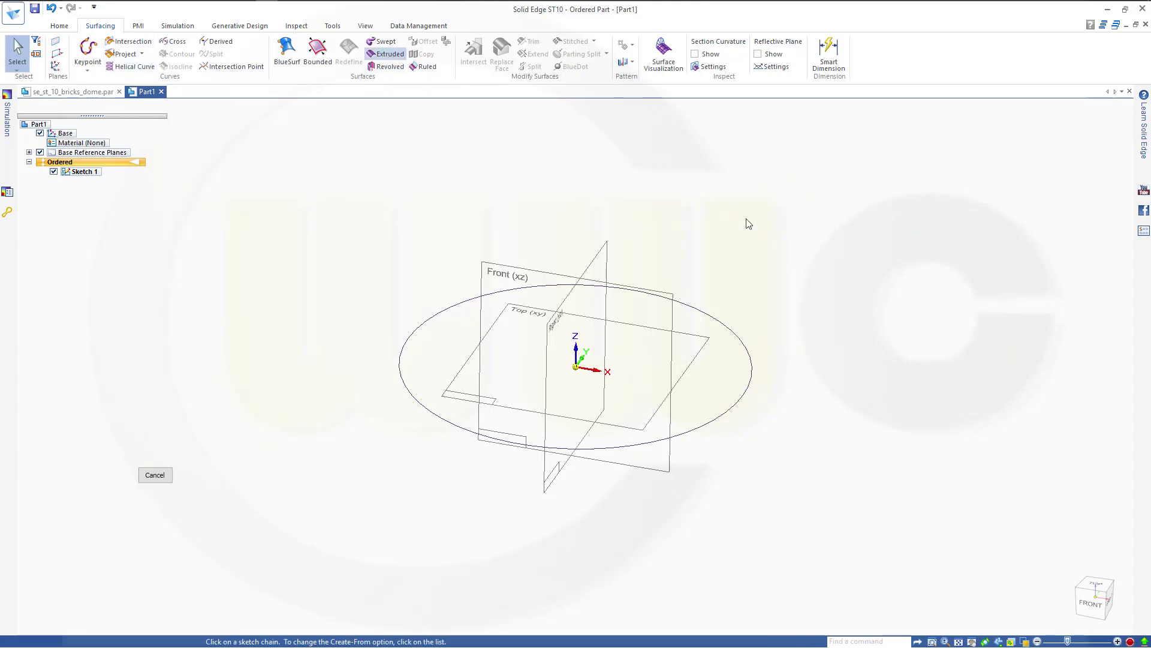
{"action": "left_click", "coordinate": [747, 418]}
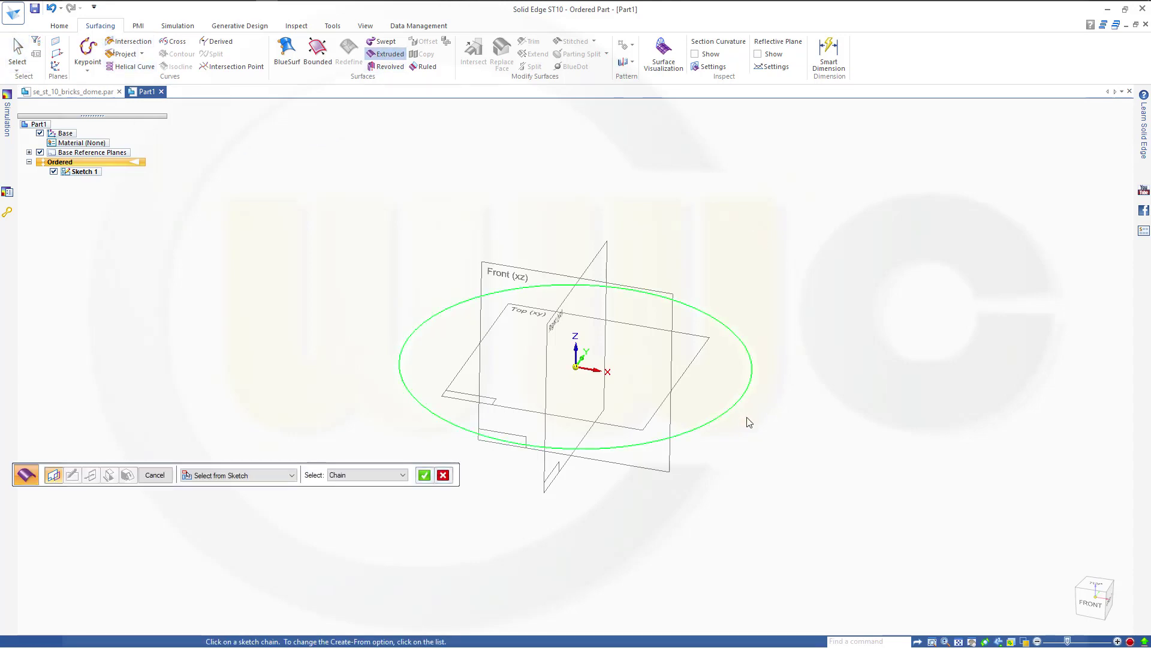
{"action": "right_click", "coordinate": [750, 423]}
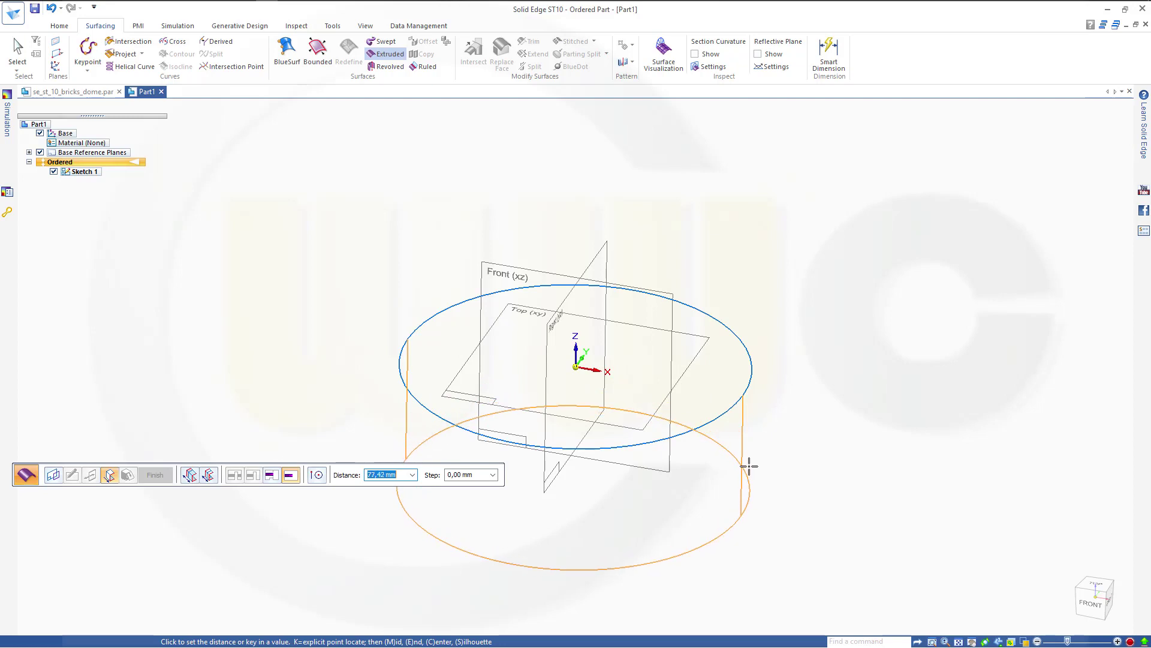
{"action": "type", "text": "50"}
{"action": "key", "text": "Return"}
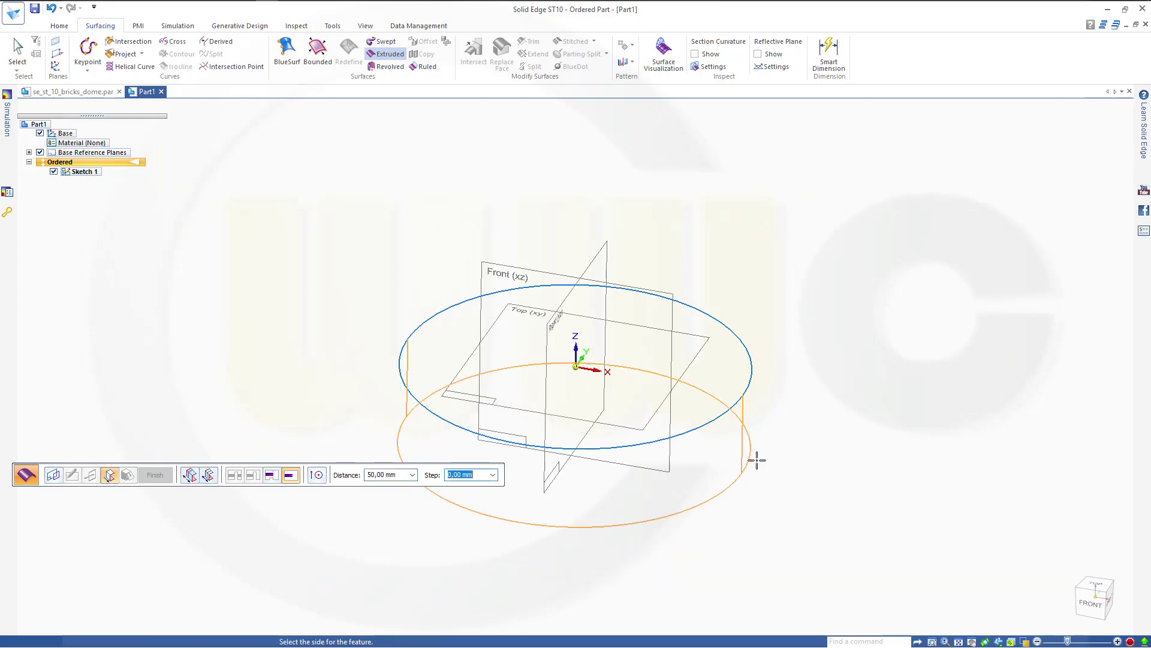
{"action": "left_click", "coordinate": [757, 555]}
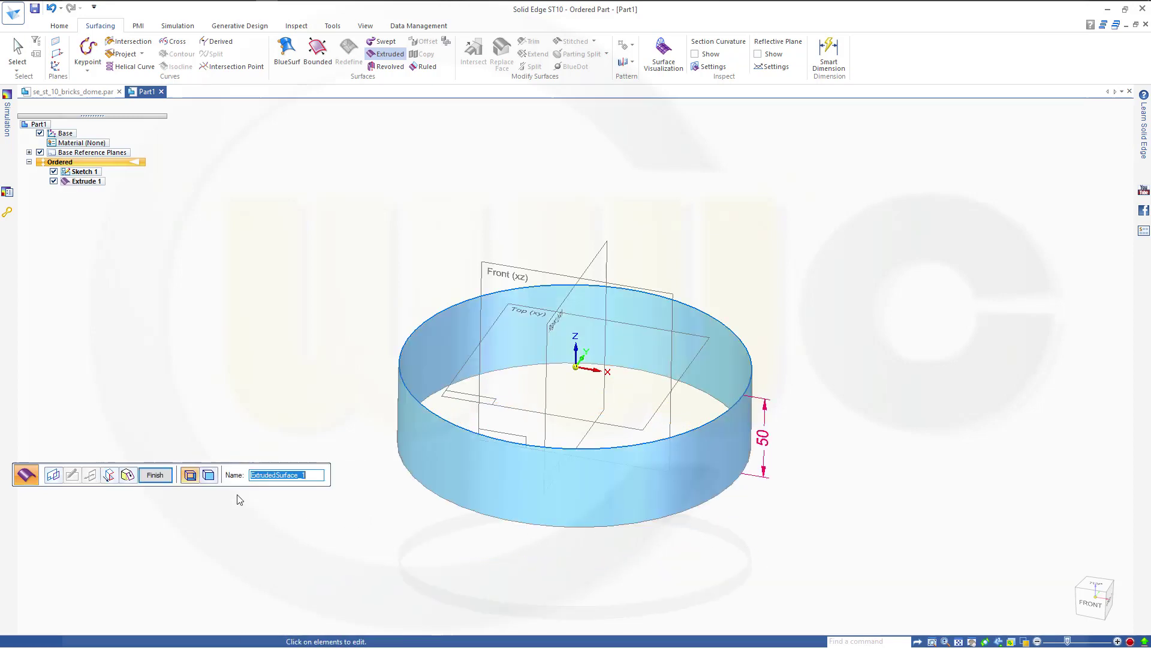
{"action": "left_click", "coordinate": [155, 474]}
{"action": "left_click", "coordinate": [155, 475]}
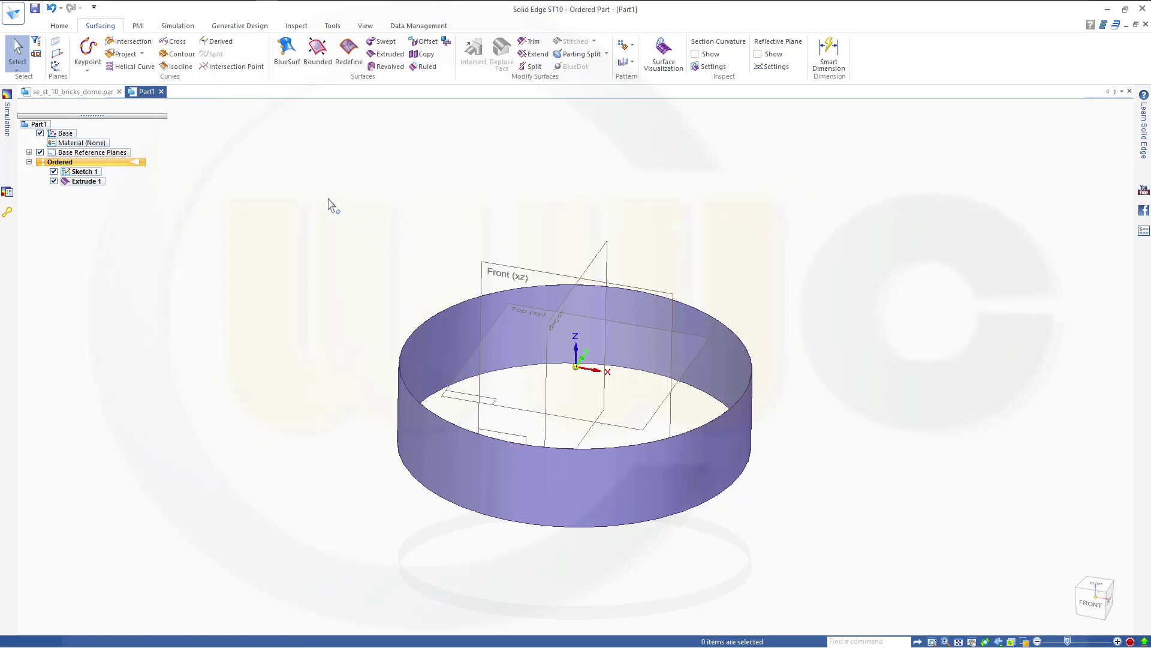
Step: Create Plane 4 parallel to the Top plane at a 150 mm offset above it
{"action": "left_click", "coordinate": [58, 53]}
{"action": "left_click", "coordinate": [71, 68]}
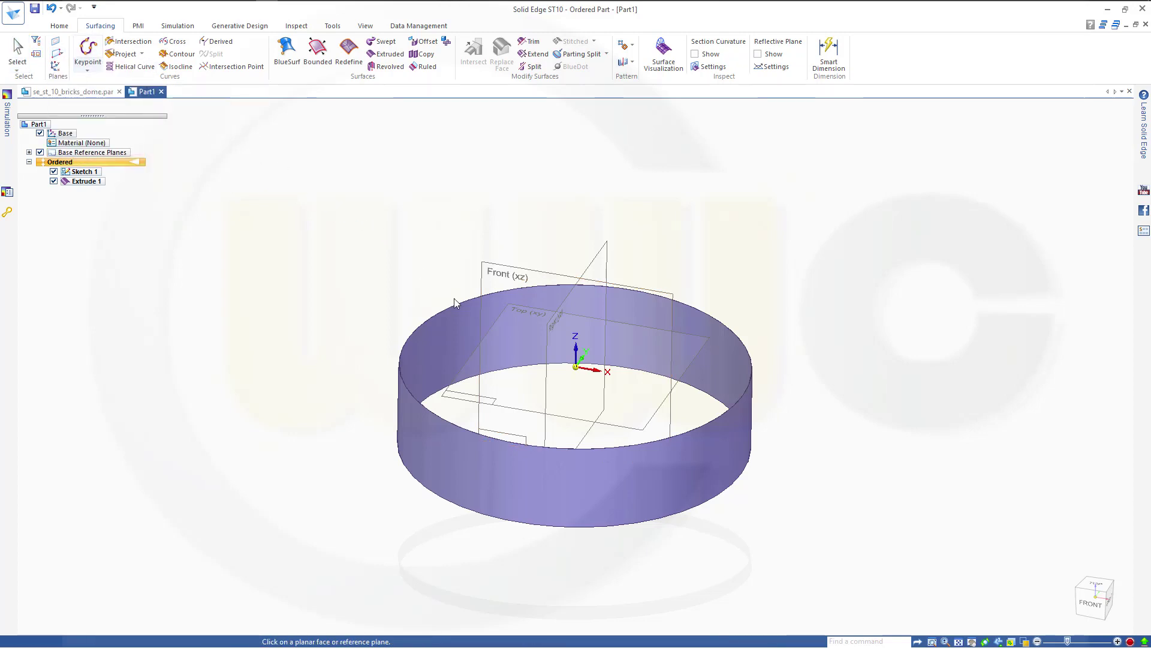
{"action": "left_click", "coordinate": [689, 379]}
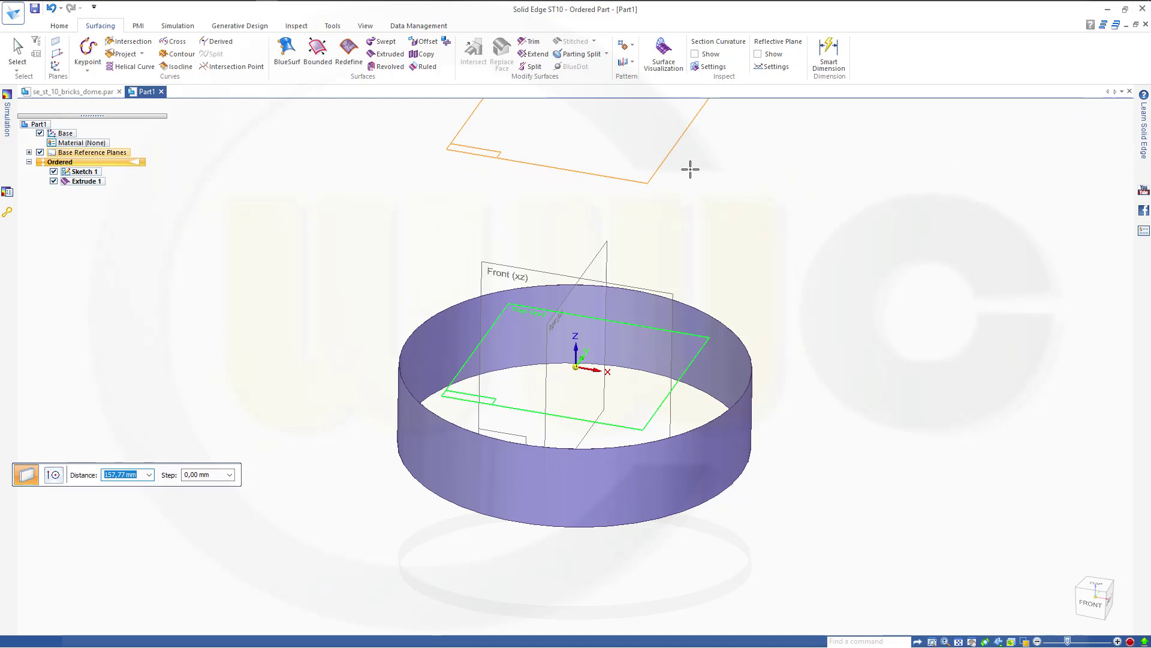
{"action": "type", "text": "1"}
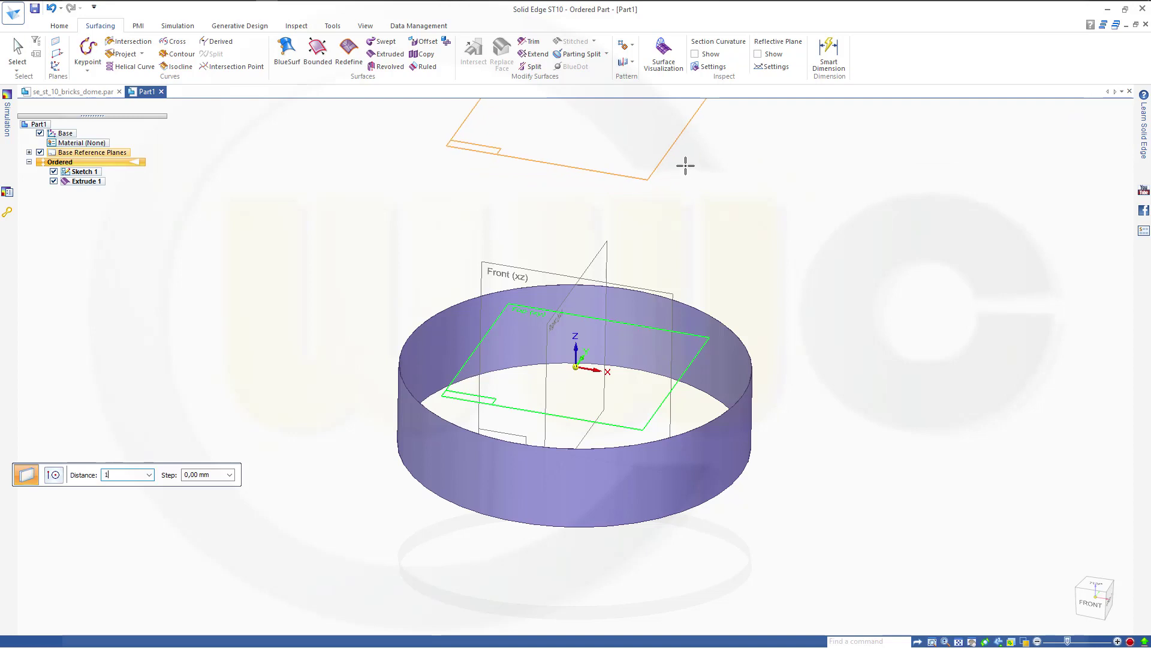
{"action": "type", "text": "50"}
{"action": "key", "text": "Tab"}
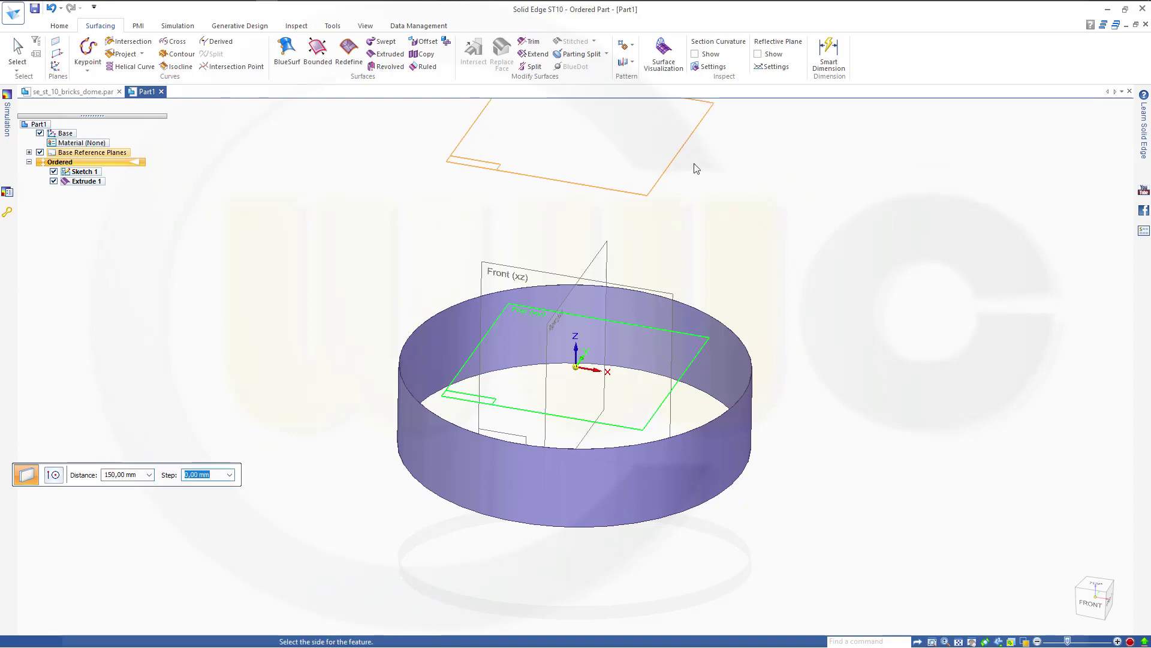
{"action": "left_click", "coordinate": [735, 143]}
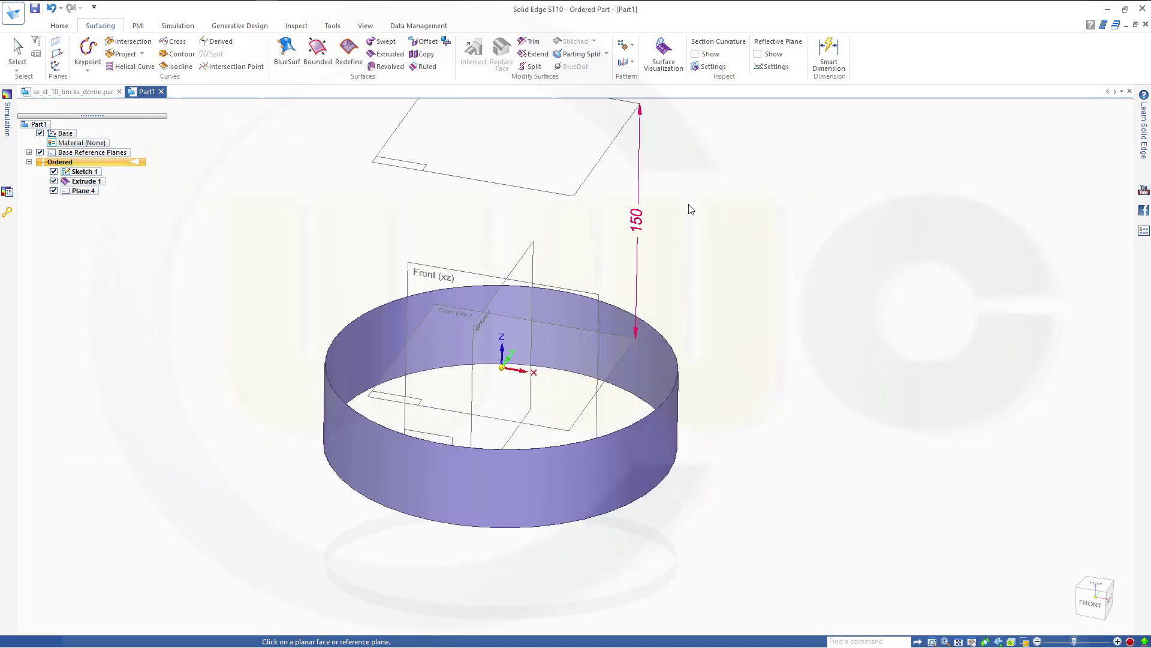
{"action": "middle_click_drag", "start_coordinate": [694, 208], "coordinate": [722, 206], "text": "shift"}
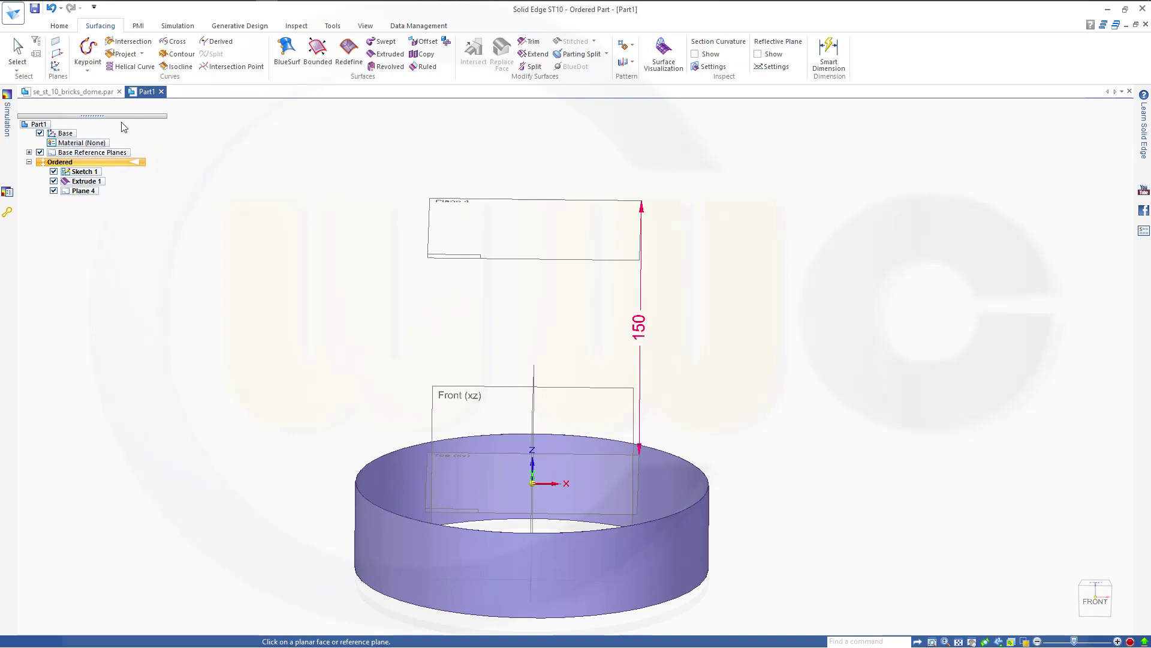
Step: Create Sketch 2 on Plane 4 with a single point at the origin
{"action": "left_click", "coordinate": [59, 26]}
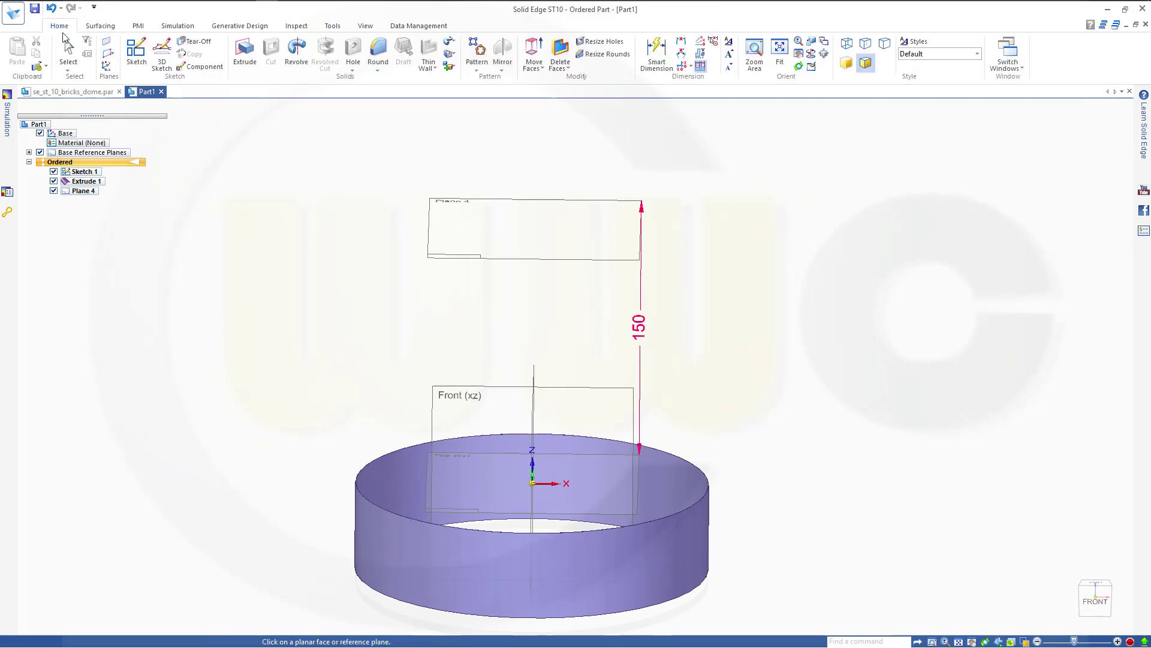
{"action": "left_click", "coordinate": [136, 54]}
{"action": "left_click", "coordinate": [458, 262]}
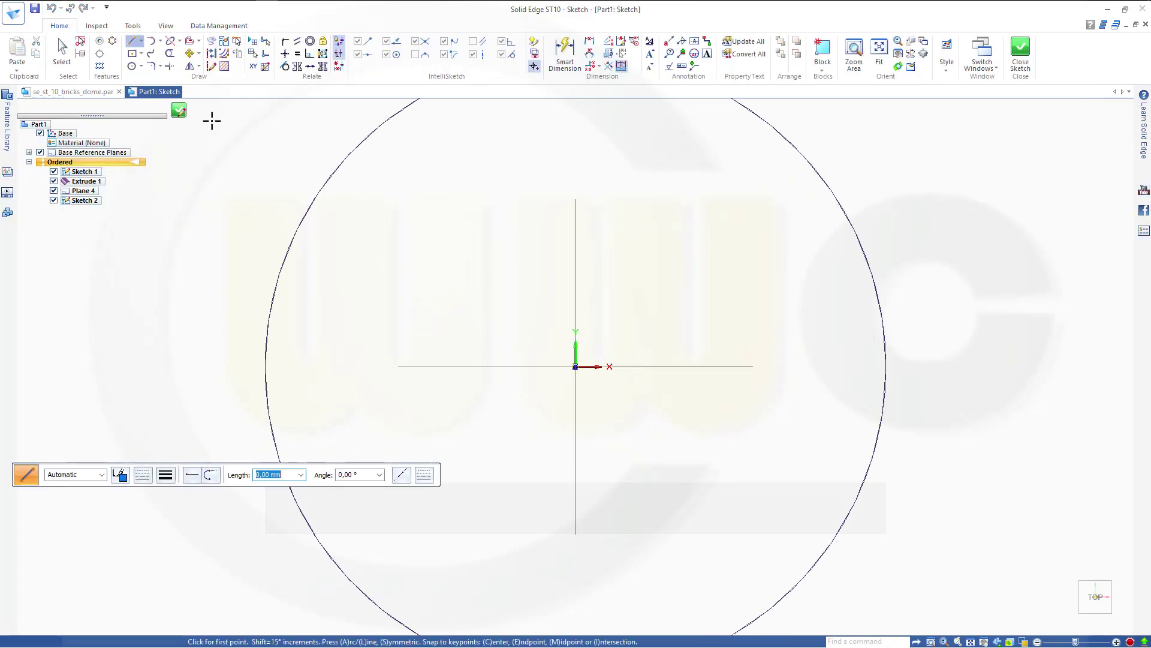
{"action": "left_click", "coordinate": [141, 41]}
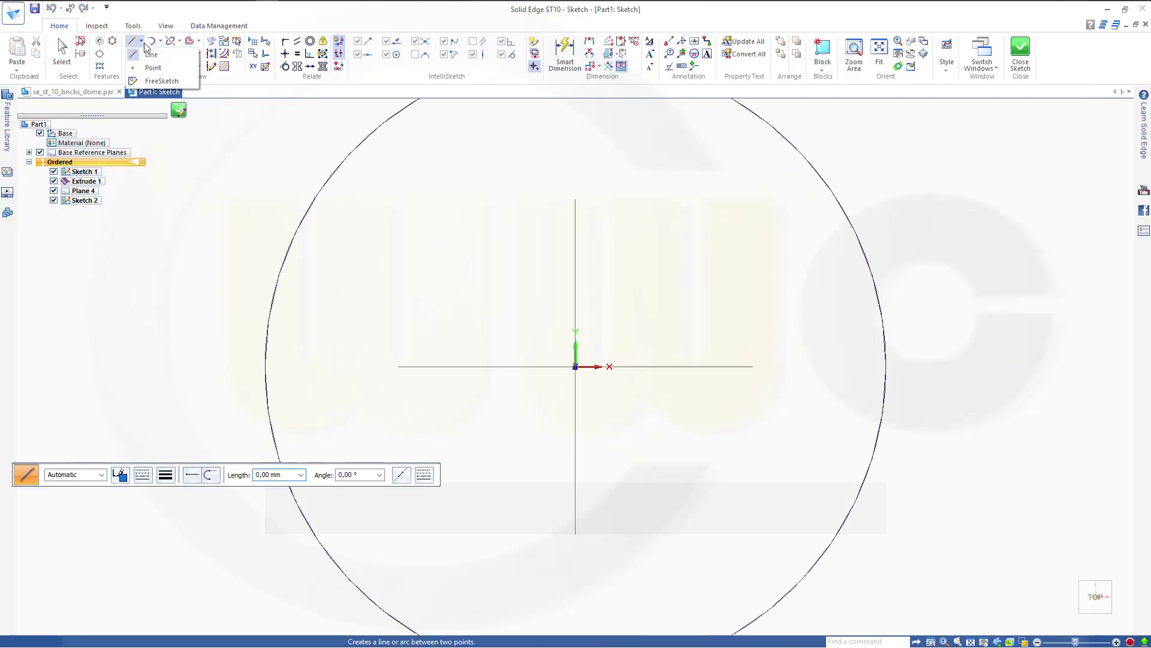
{"action": "left_click", "coordinate": [151, 67]}
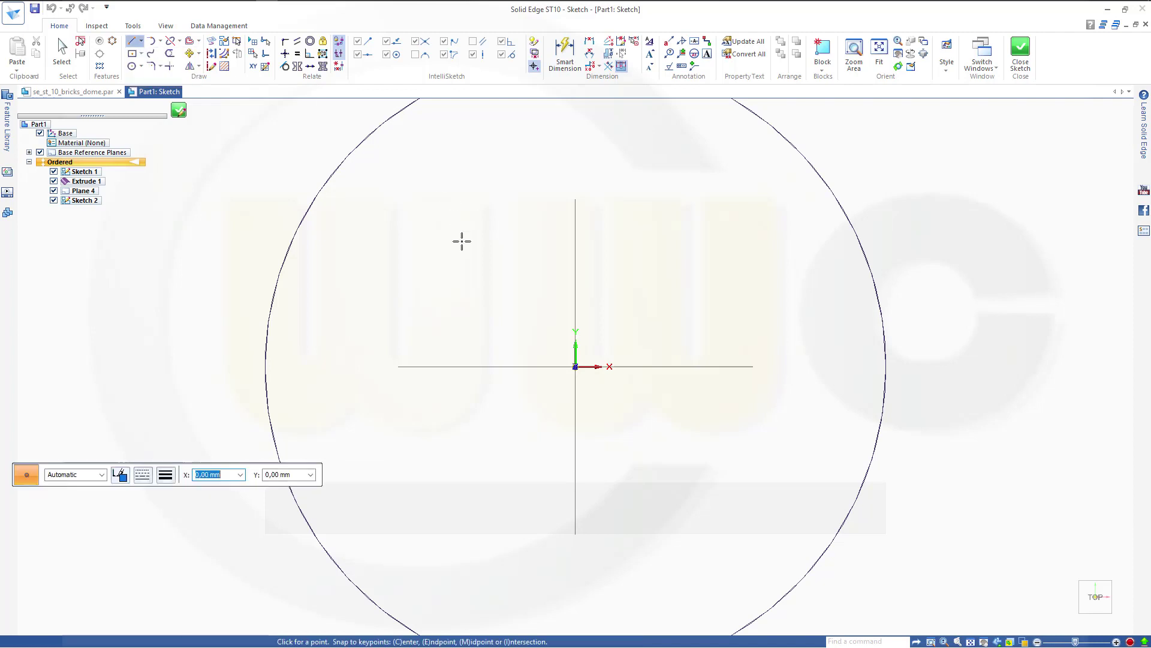
{"action": "left_click", "coordinate": [574, 366]}
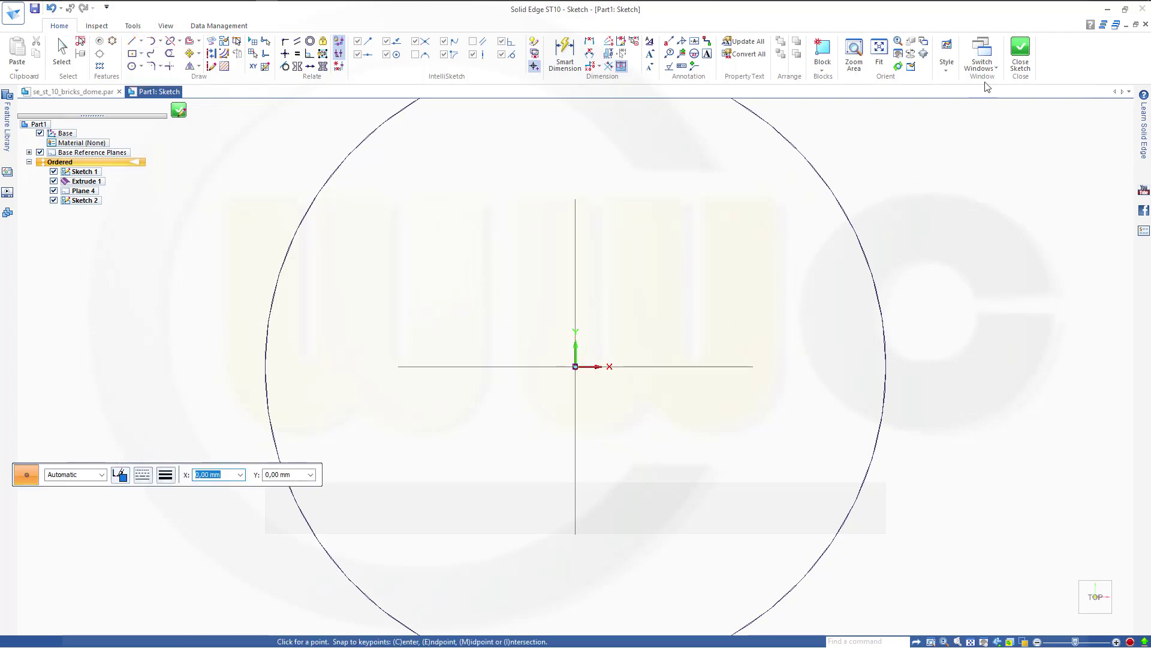
{"action": "left_click", "coordinate": [1020, 54]}
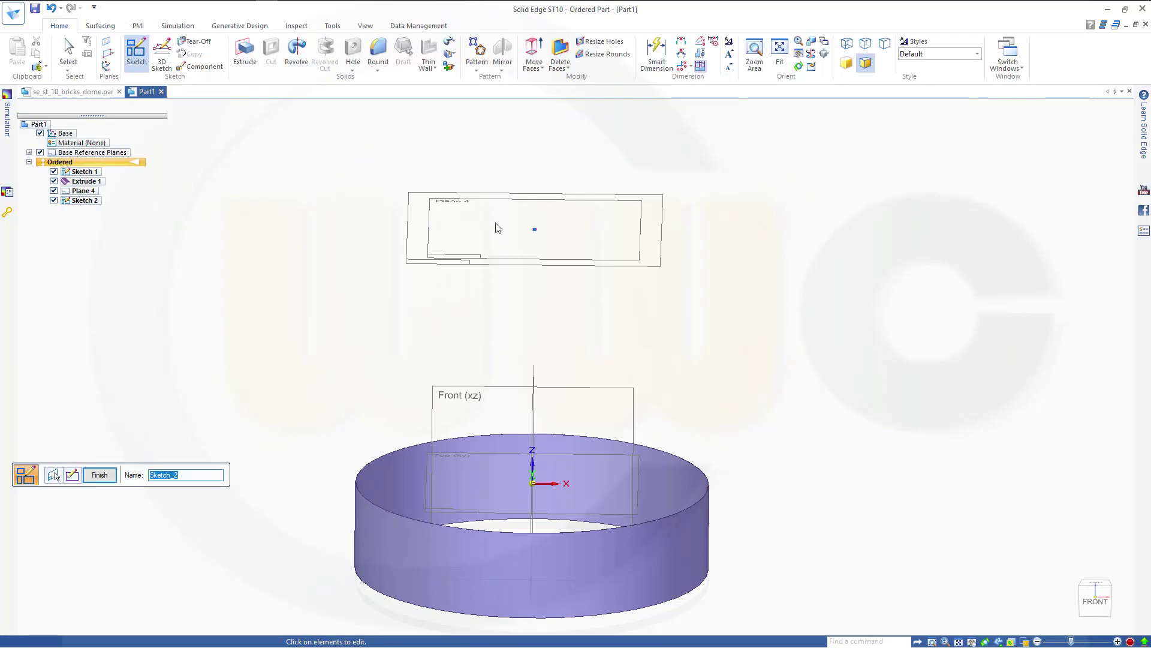
{"action": "left_click", "coordinate": [100, 475]}
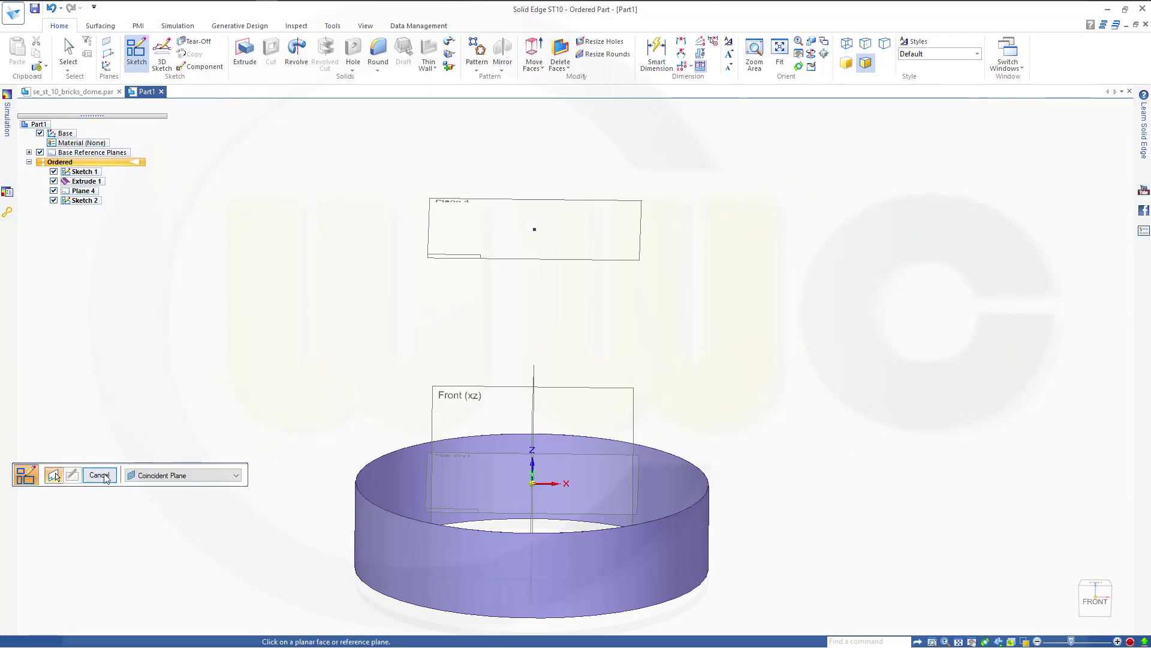
{"action": "left_click", "coordinate": [103, 480]}
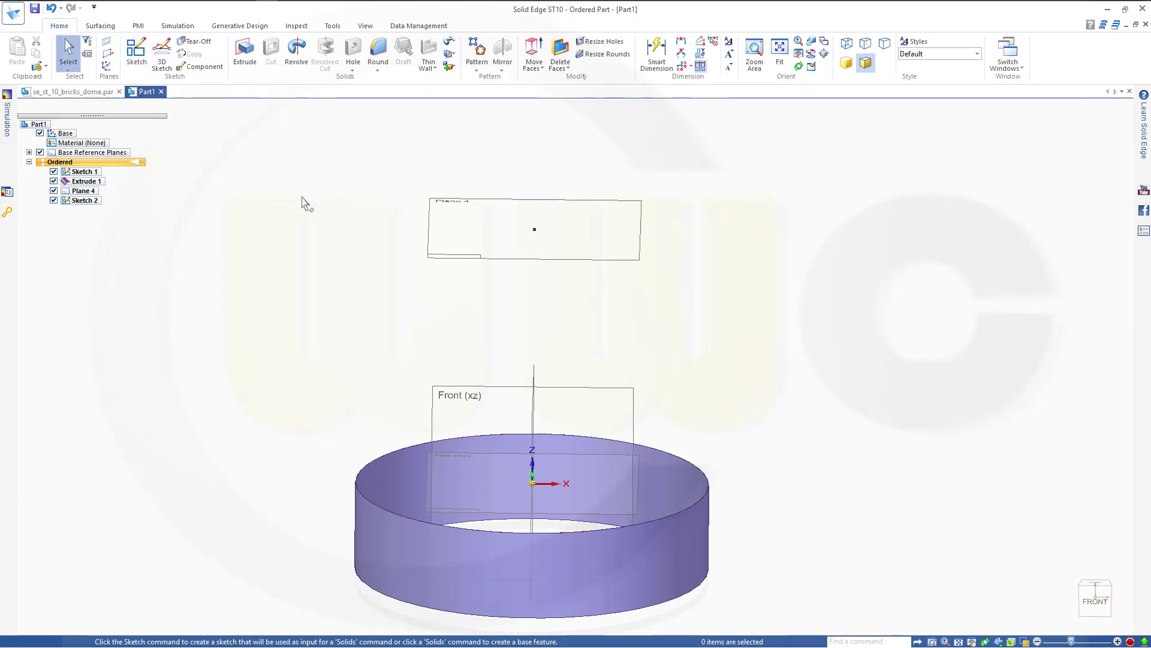
Step: Start a BlueSurf using the ring's top edge and the apex point as sections
{"action": "left_click", "coordinate": [108, 27]}
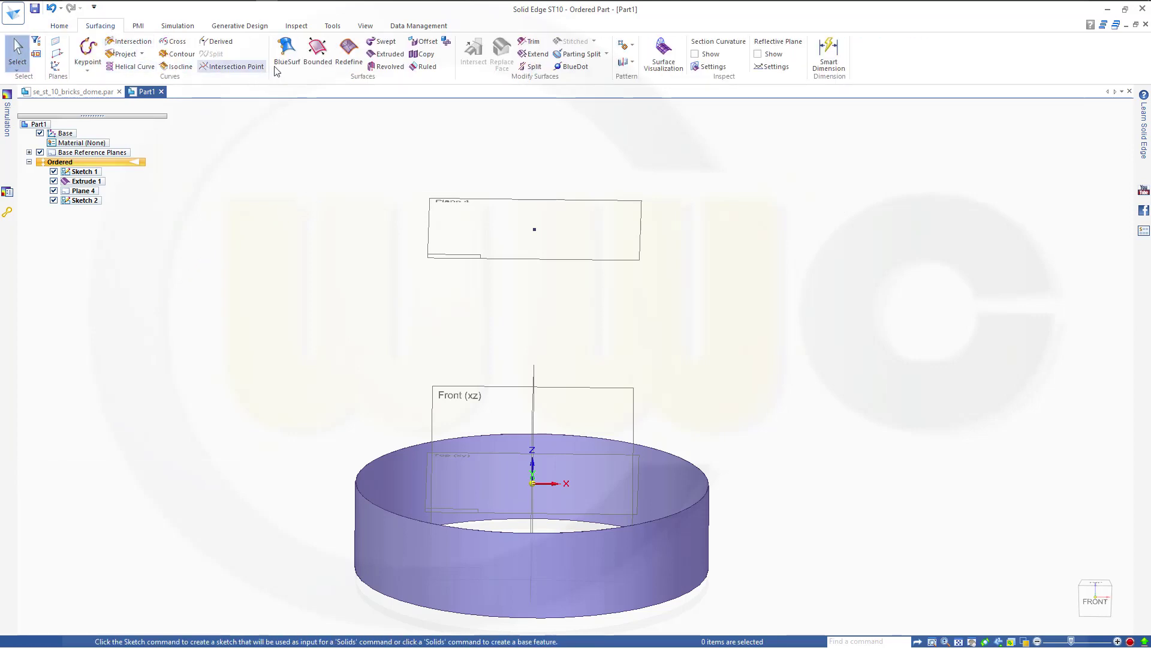
{"action": "left_click", "coordinate": [287, 53]}
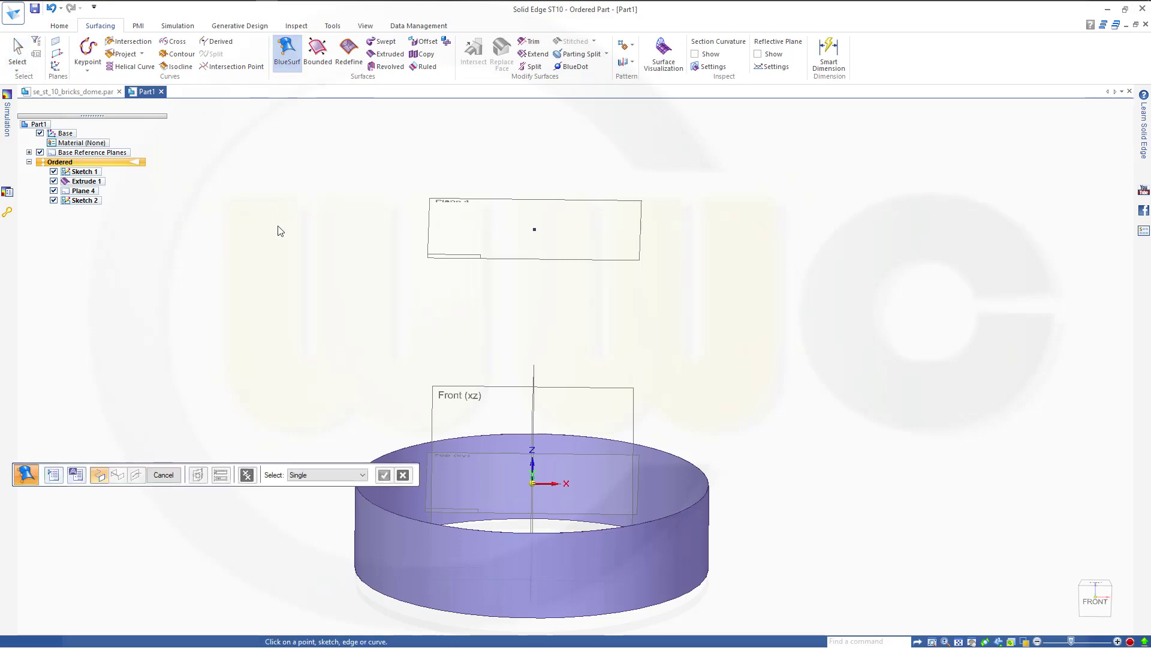
{"action": "left_click", "coordinate": [408, 447]}
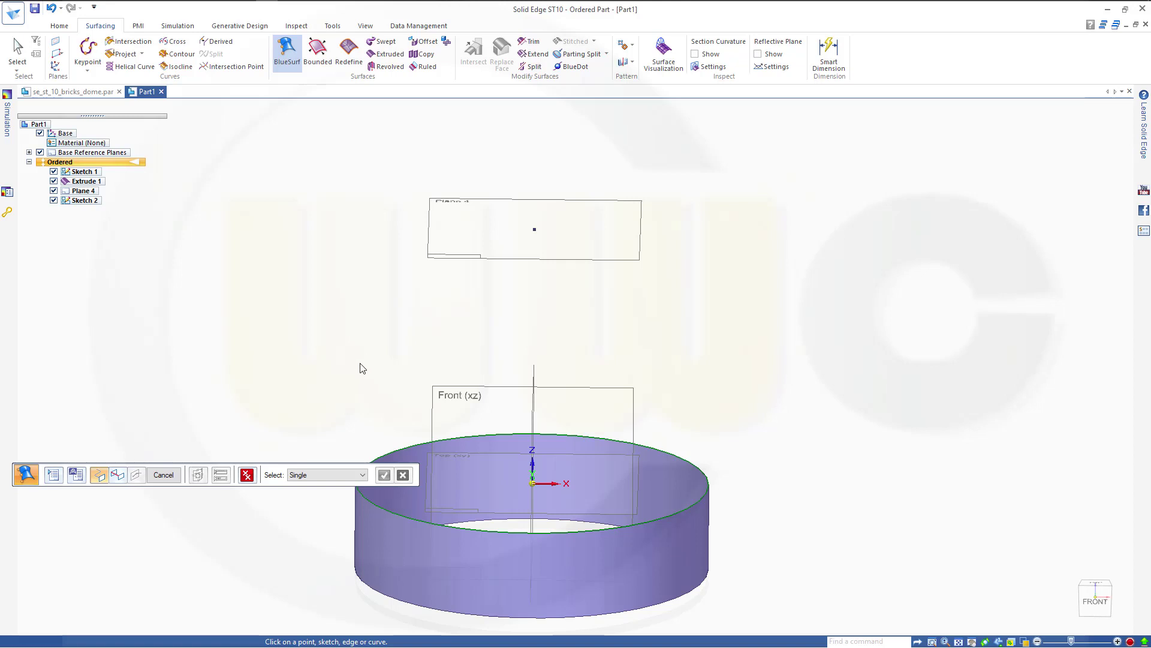
{"action": "left_click", "coordinate": [118, 483]}
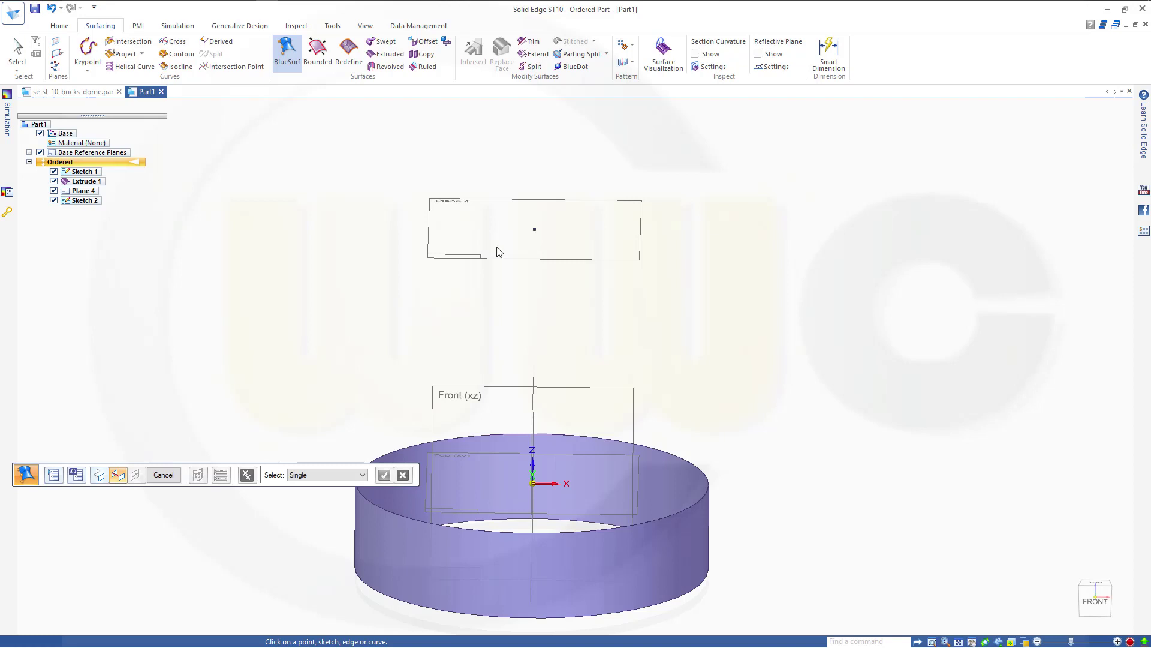
{"action": "left_click", "coordinate": [99, 475]}
{"action": "left_click", "coordinate": [458, 530]}
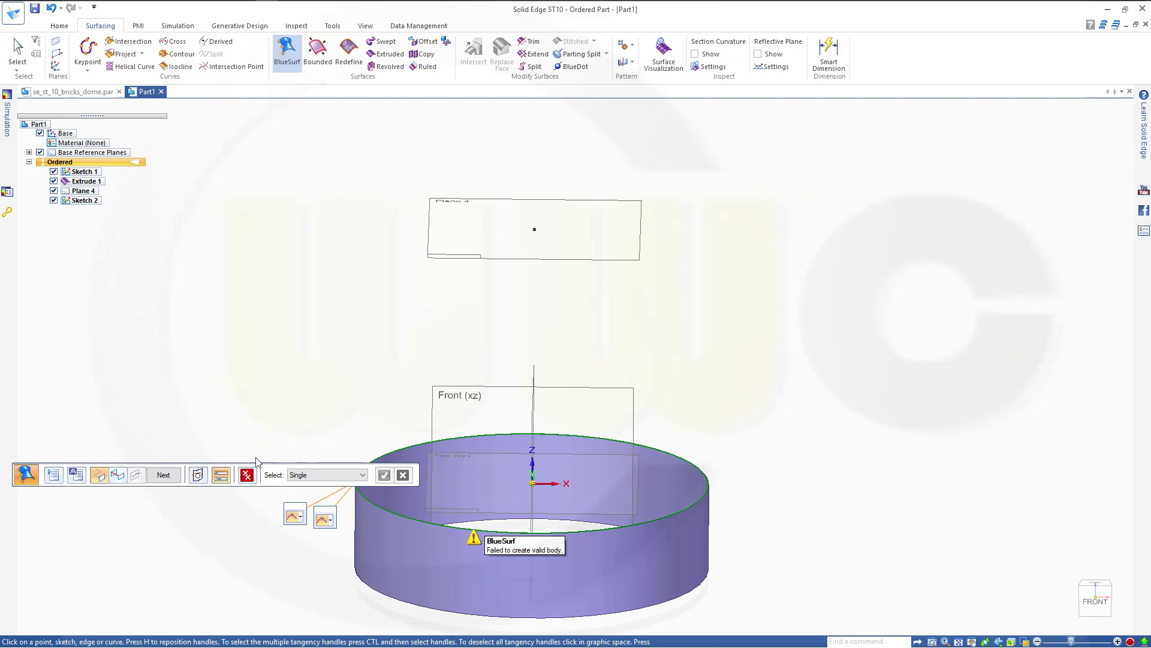
{"action": "left_click", "coordinate": [245, 475]}
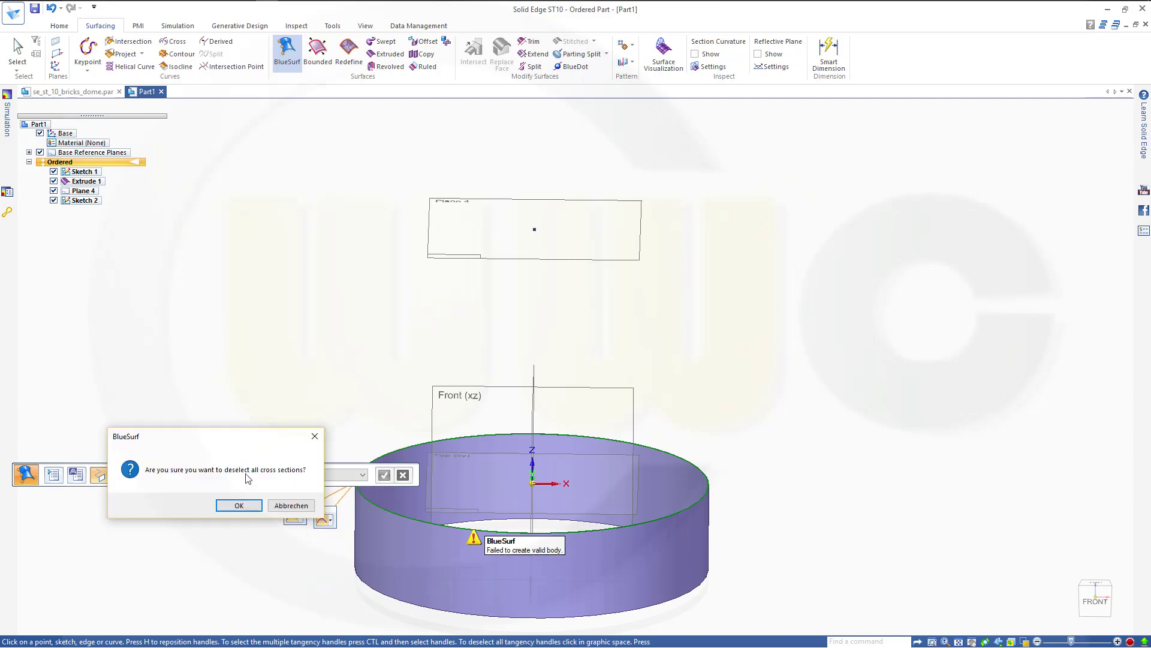
{"action": "left_click", "coordinate": [239, 508]}
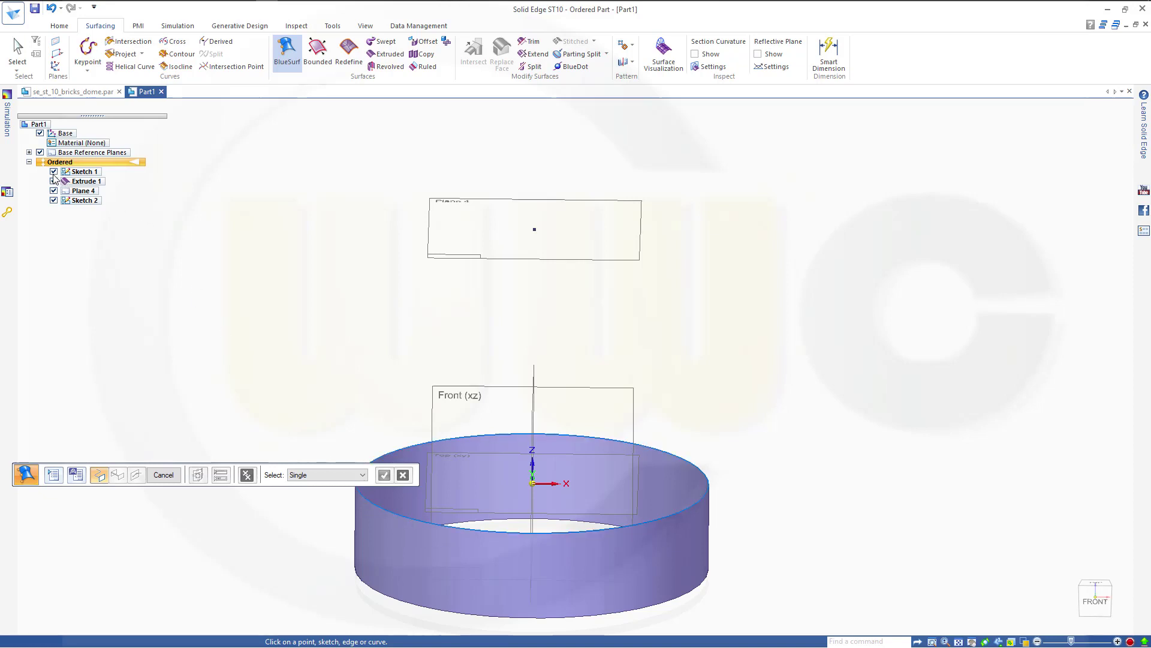
{"action": "left_click", "coordinate": [470, 527]}
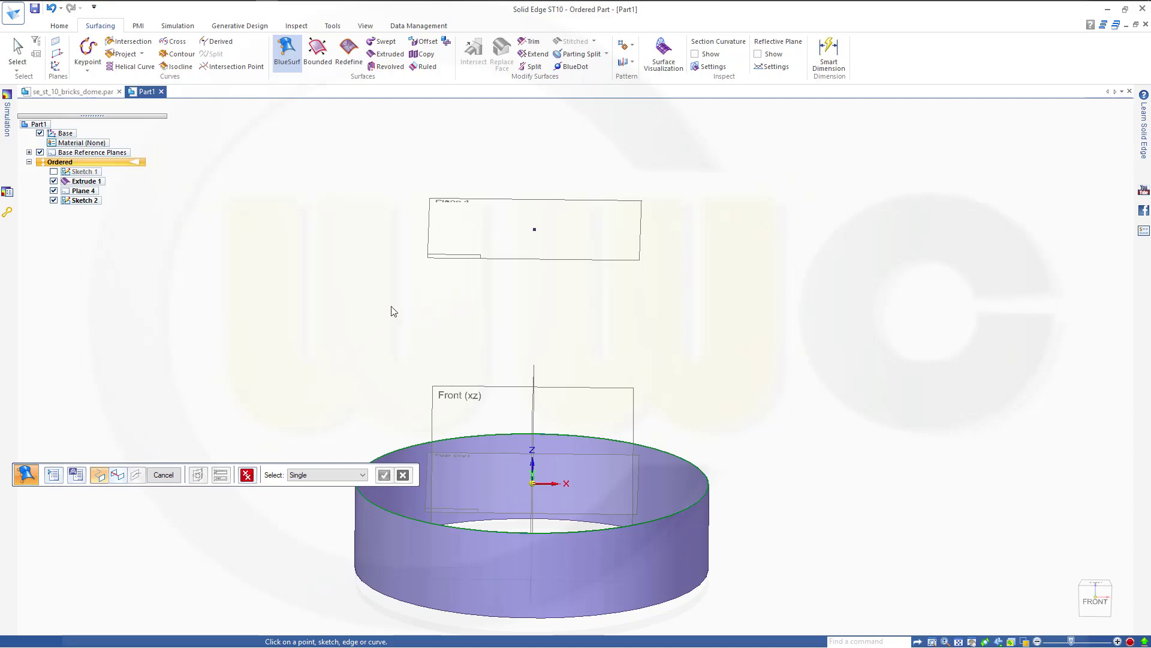
{"action": "right_click", "coordinate": [642, 275]}
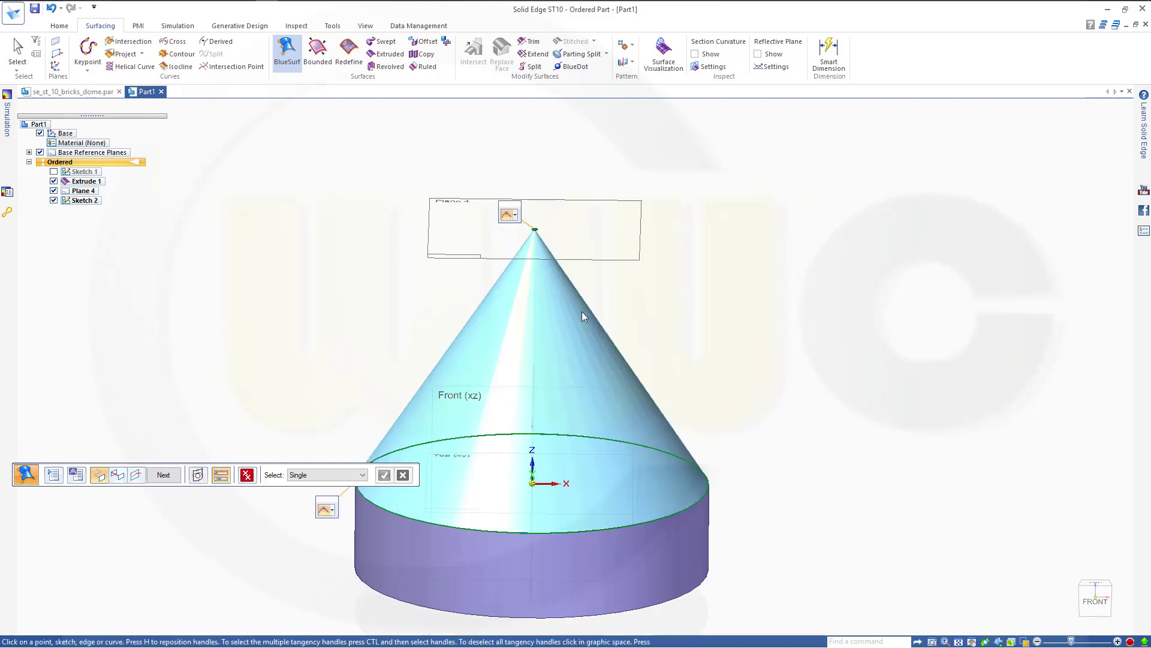
Step: Set Tangent Continuous at the base and Parallel to Section at the apex, then build BlueSurf 1
{"action": "left_click", "coordinate": [333, 511]}
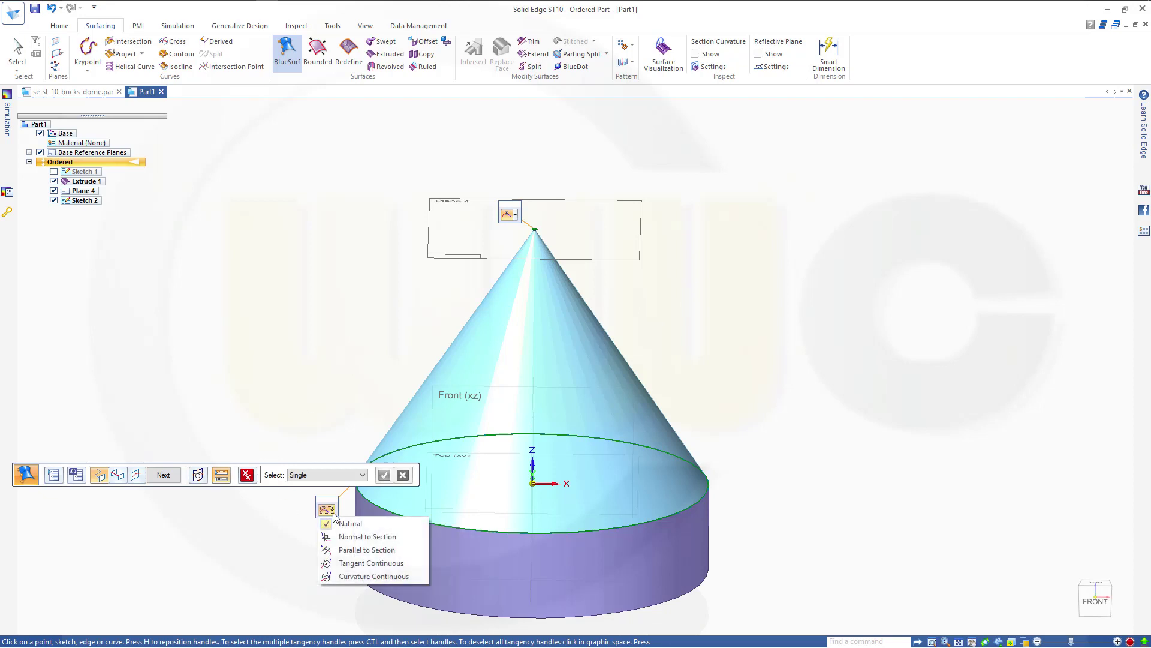
{"action": "left_click", "coordinate": [358, 564]}
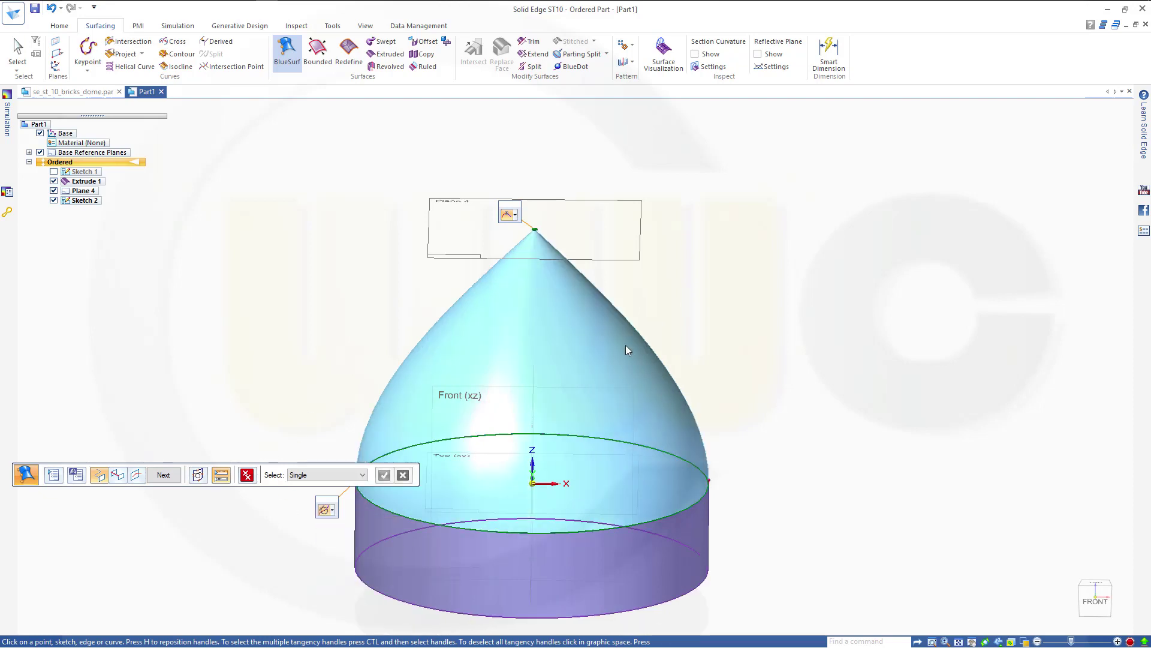
{"action": "left_click", "coordinate": [515, 219]}
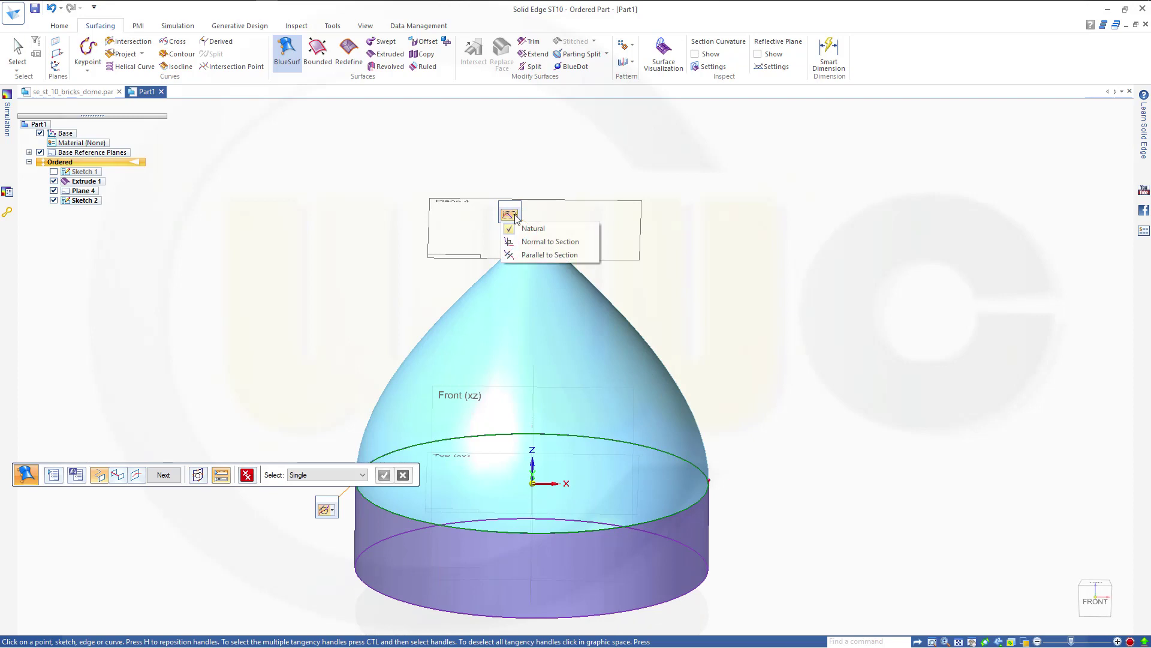
{"action": "left_click", "coordinate": [526, 256]}
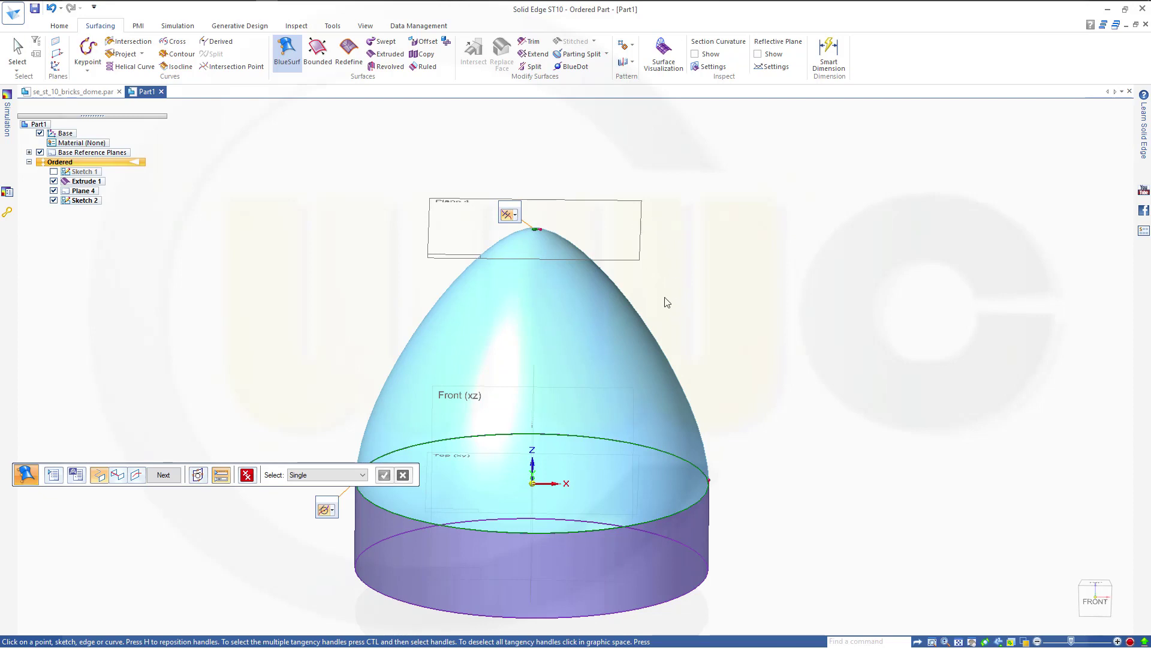
{"action": "middle_click_drag", "start_coordinate": [700, 373], "coordinate": [659, 306]}
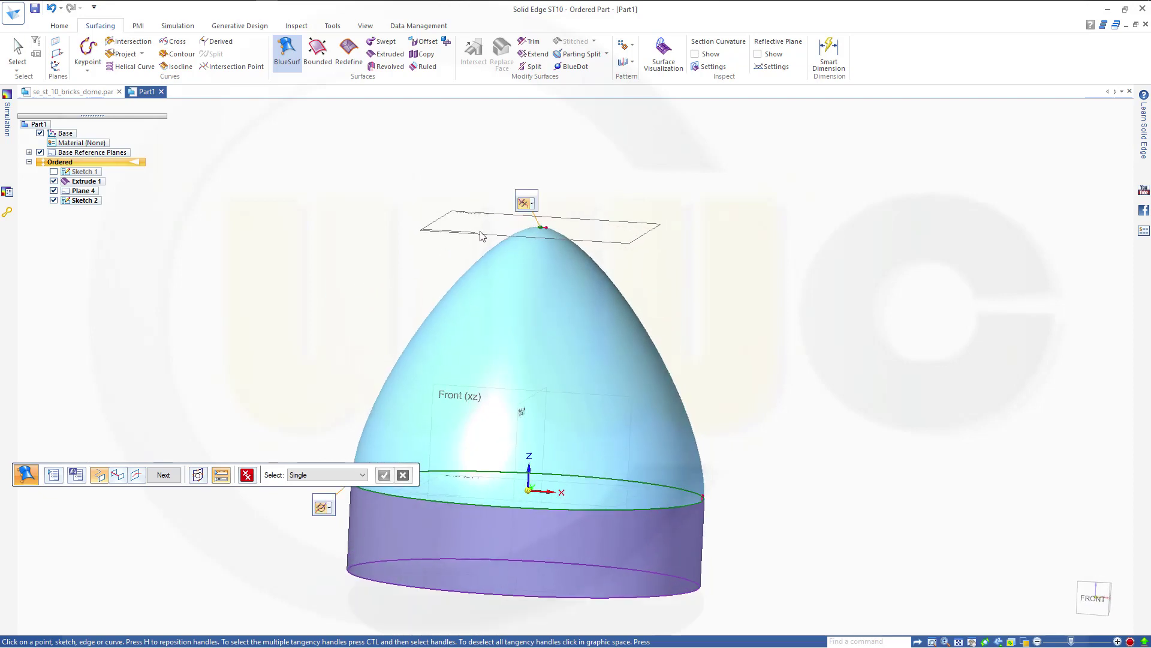
{"action": "left_click", "coordinate": [172, 476]}
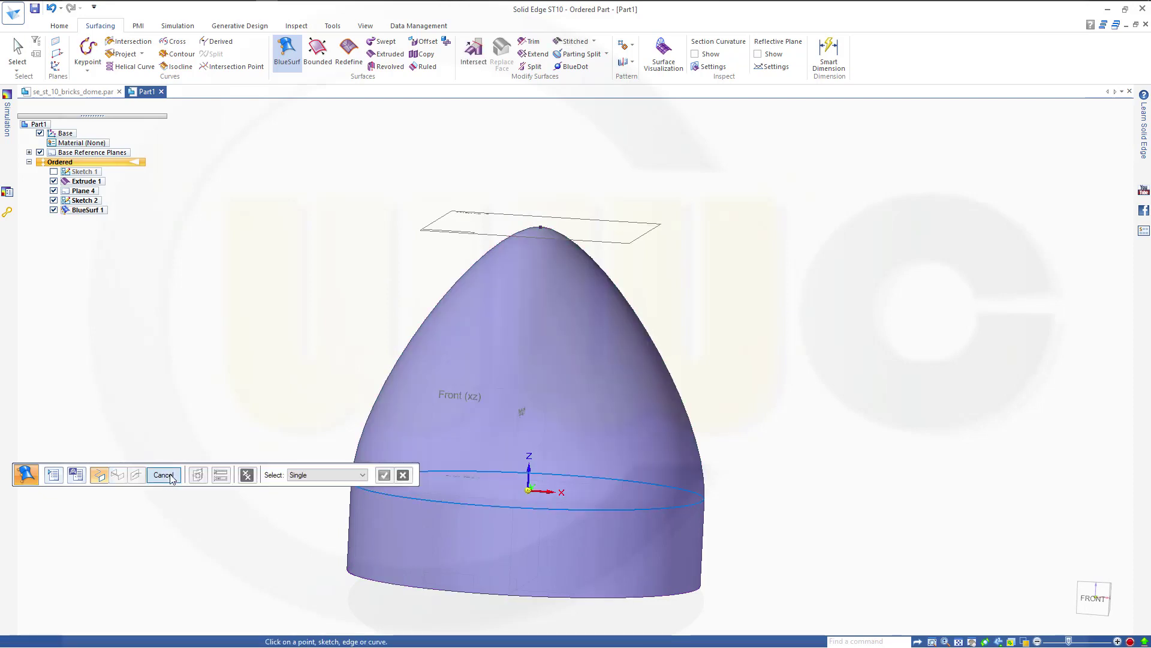
Step: Redefine Plane 4 to sit 180 mm above the Top plane
{"action": "left_click", "coordinate": [171, 476]}
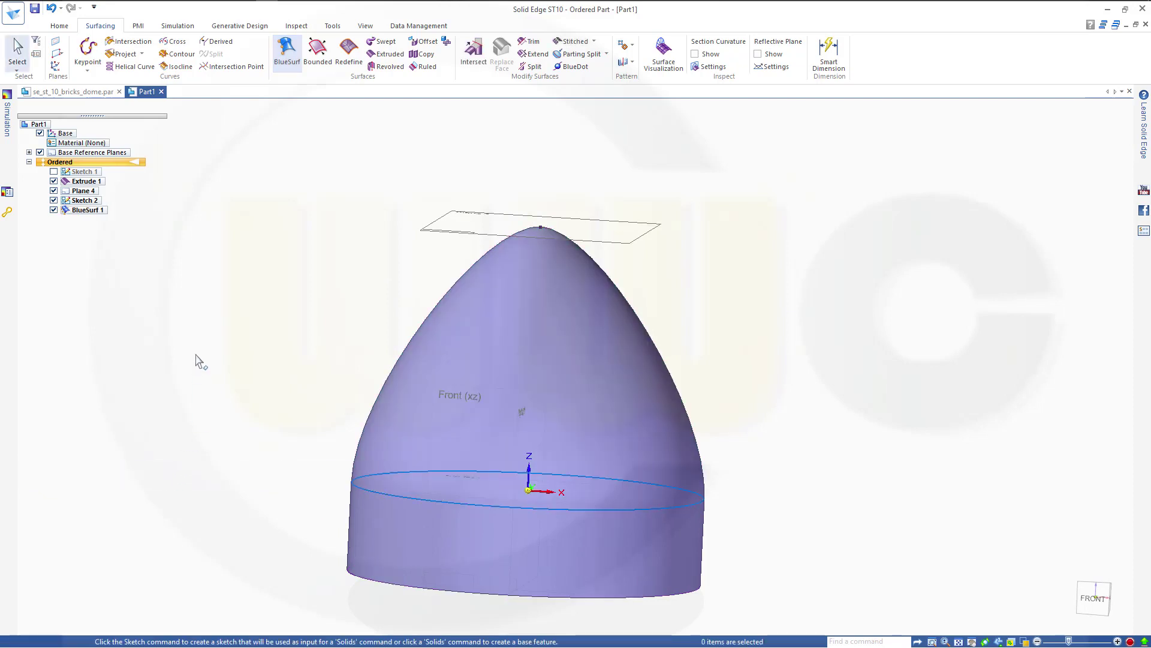
{"action": "left_click", "coordinate": [82, 191]}
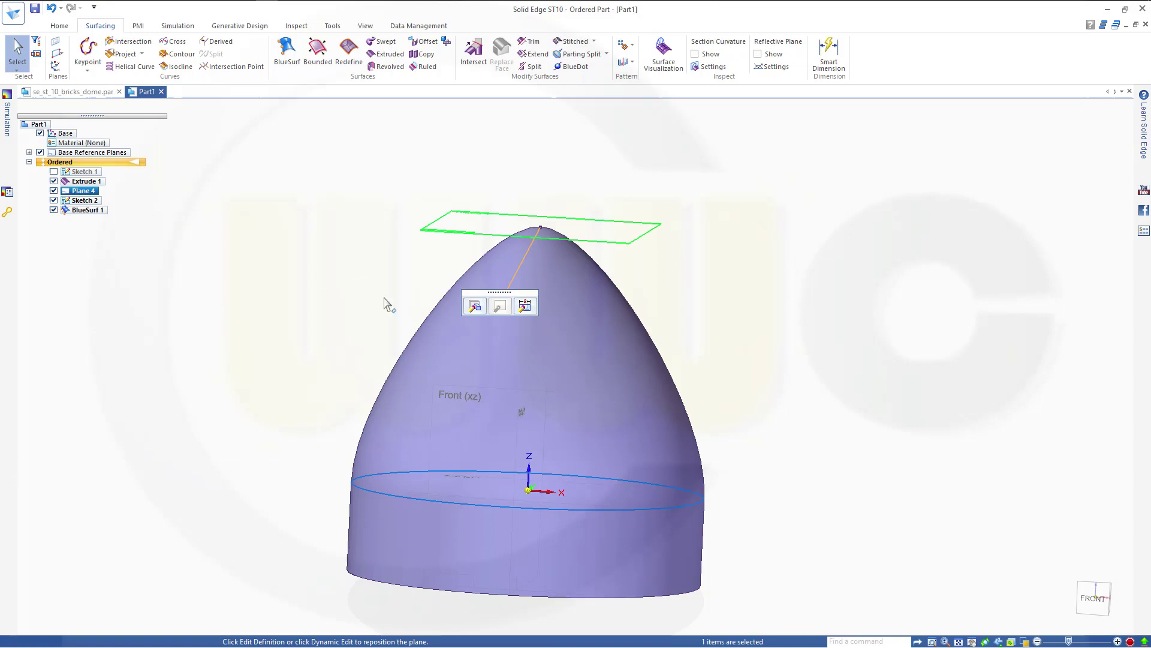
{"action": "left_click", "coordinate": [475, 307]}
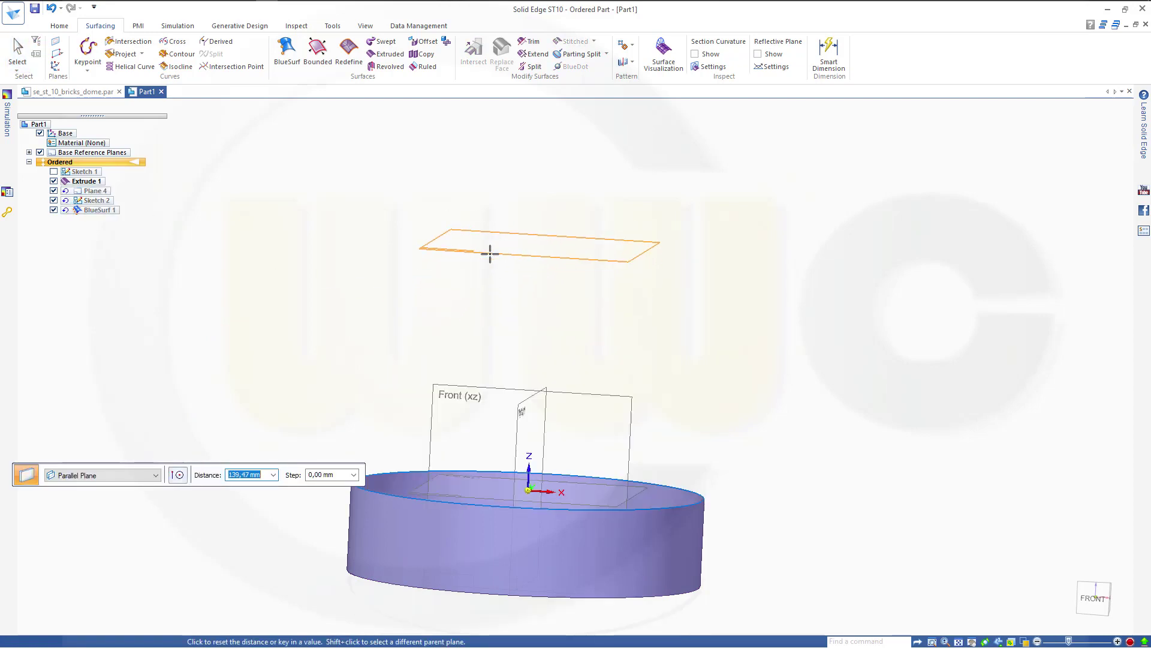
{"action": "type", "text": "180"}
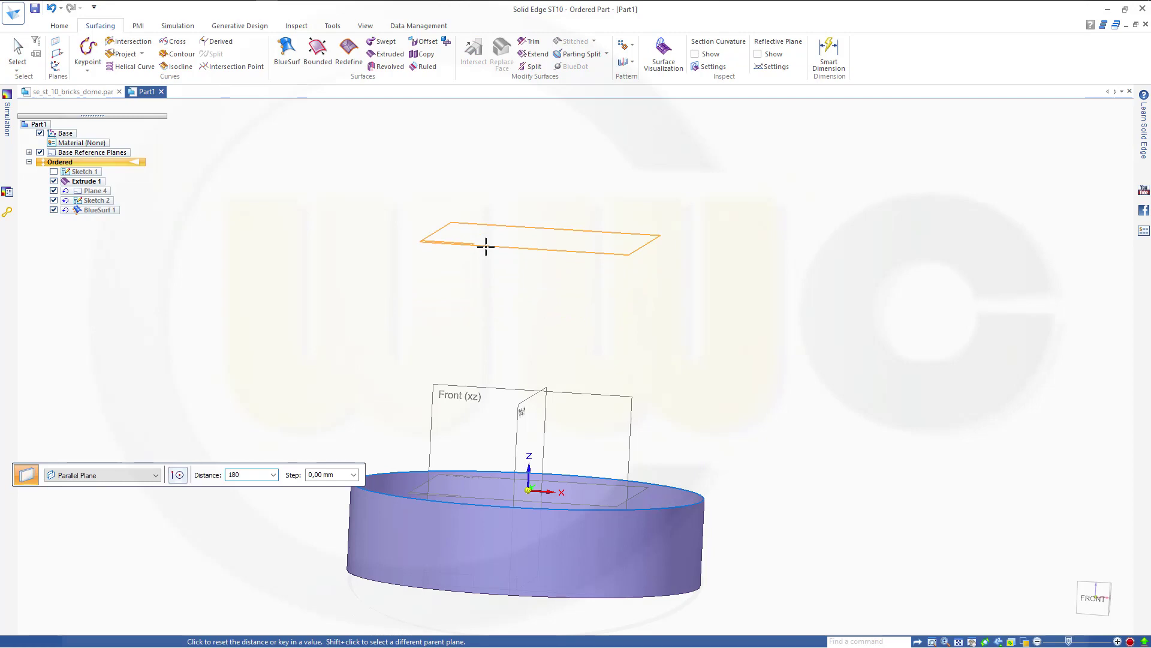
{"action": "key", "text": "Tab"}
{"action": "left_click", "coordinate": [586, 113]}
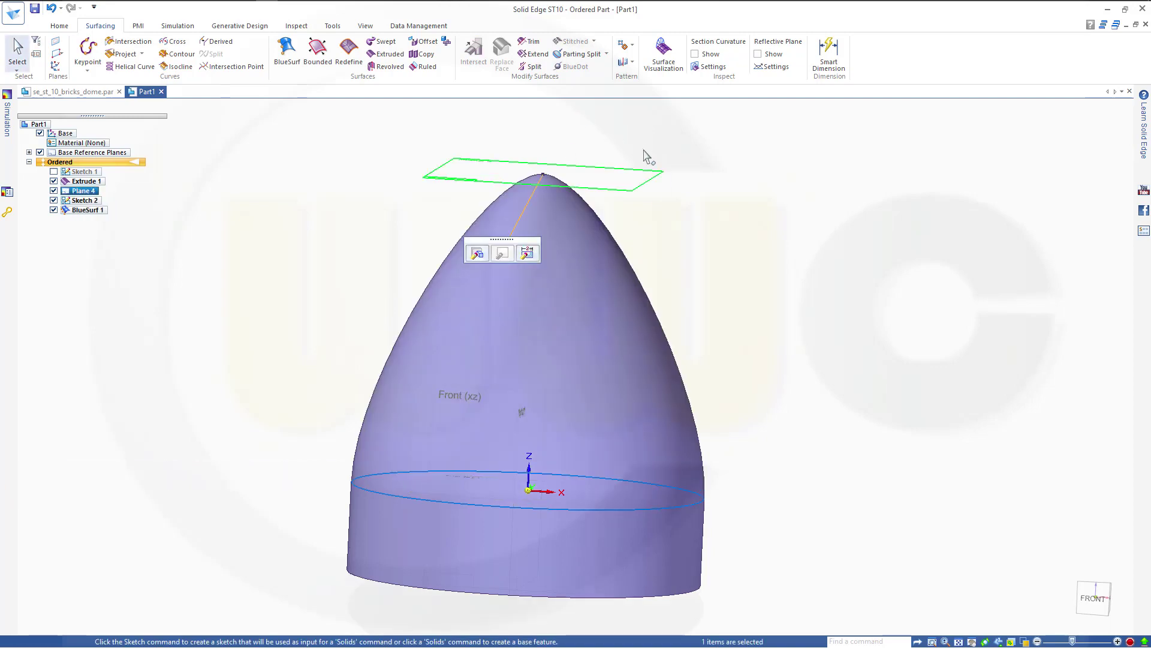
{"action": "mouse_move", "coordinate": [671, 332]}
{"action": "middle_mouse_down"}
{"action": "mouse_move", "coordinate": [638, 367]}
{"action": "mouse_move", "coordinate": [590, 337]}
{"action": "mouse_move", "coordinate": [730, 303]}
{"action": "mouse_move", "coordinate": [743, 278]}
{"action": "mouse_move", "coordinate": [665, 271]}
{"action": "mouse_move", "coordinate": [656, 321]}
{"action": "middle_mouse_up"}
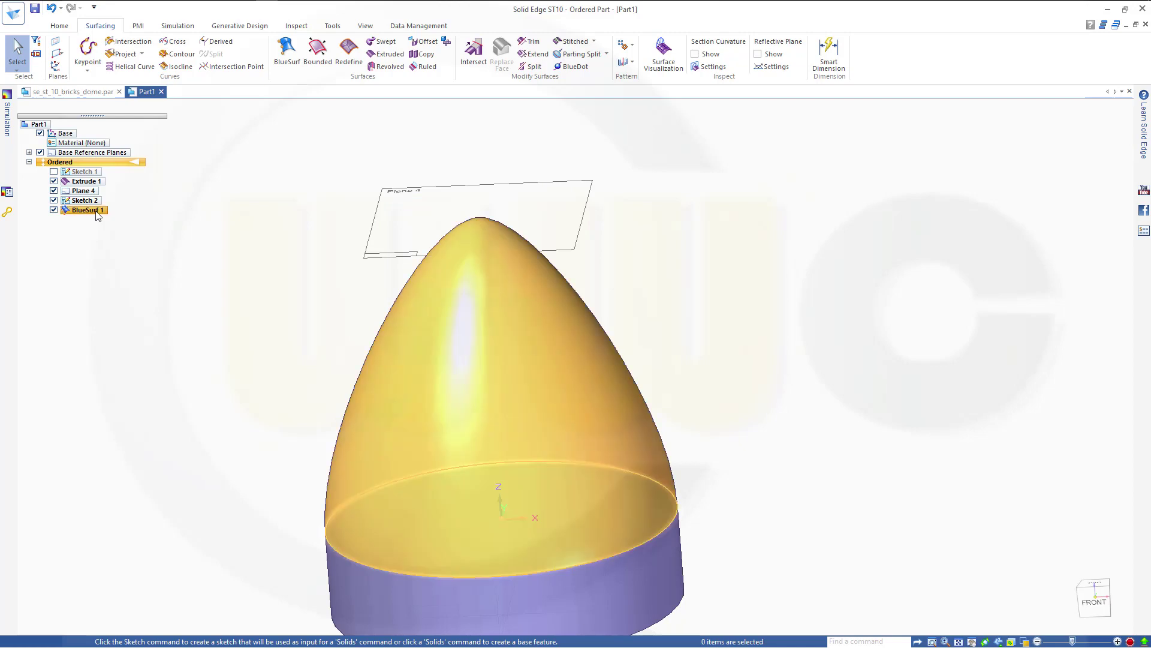
Step: Edit BlueSurf 1 and lengthen the apex tangency handle to broaden the dome top
{"action": "left_click", "coordinate": [95, 211]}
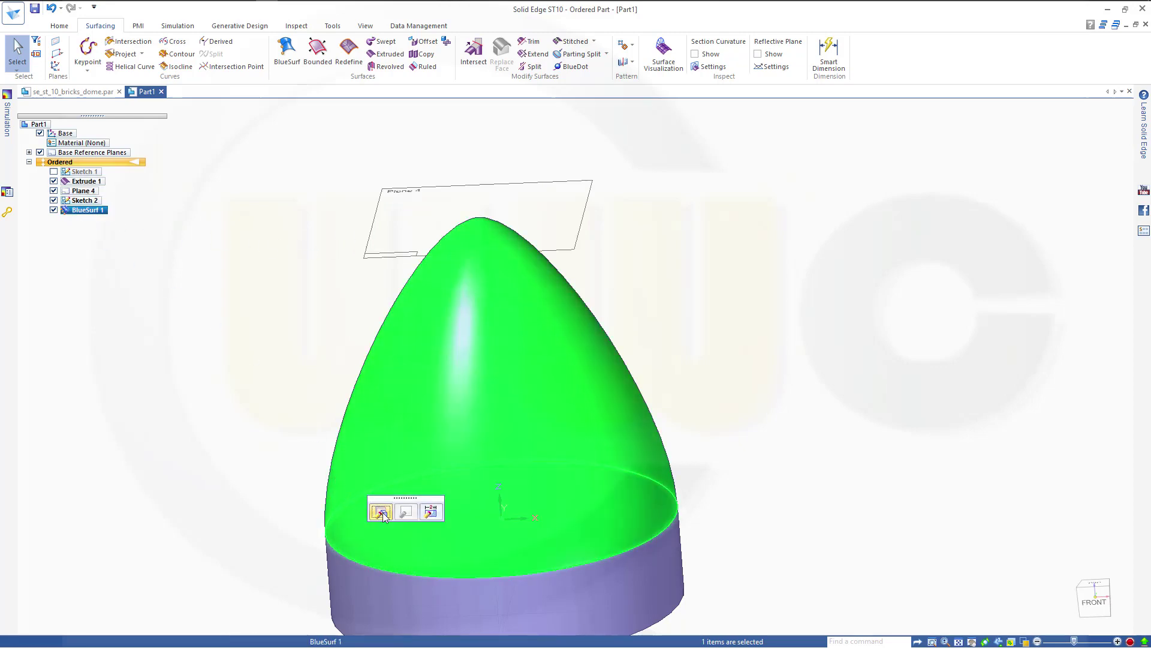
{"action": "left_click", "coordinate": [381, 511]}
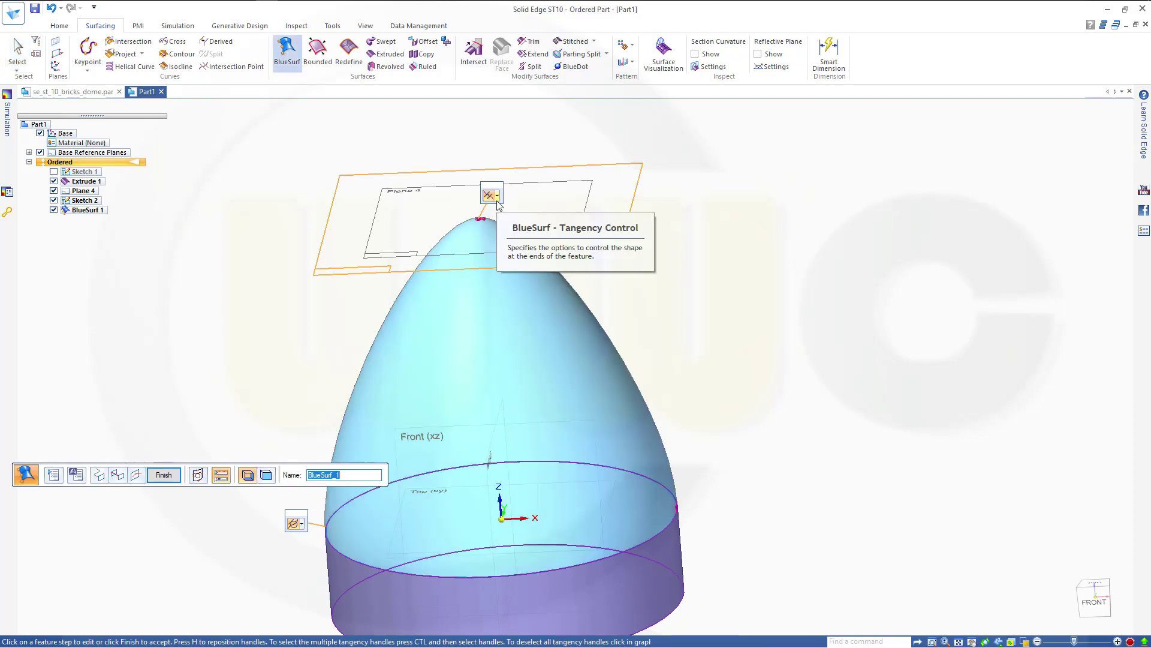
{"action": "left_click", "coordinate": [487, 224]}
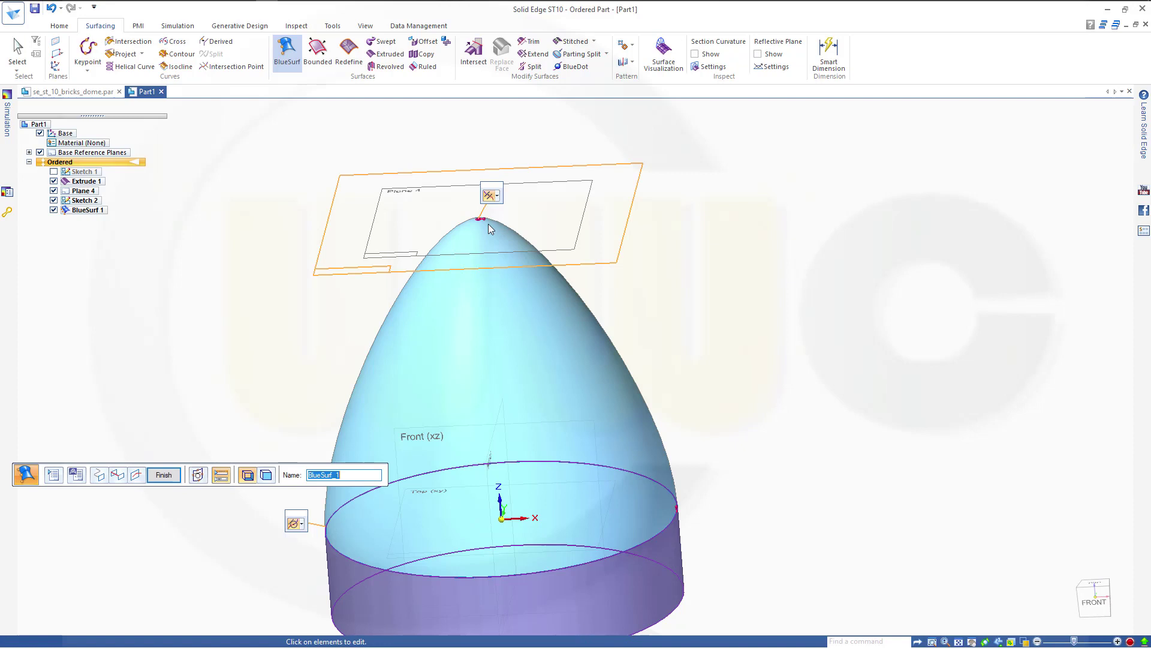
{"action": "left_click", "coordinate": [487, 226]}
{"action": "left_click", "coordinate": [485, 226]}
{"action": "scroll", "coordinate": [489, 225], "scroll_direction": "up", "scroll_amount": 5}
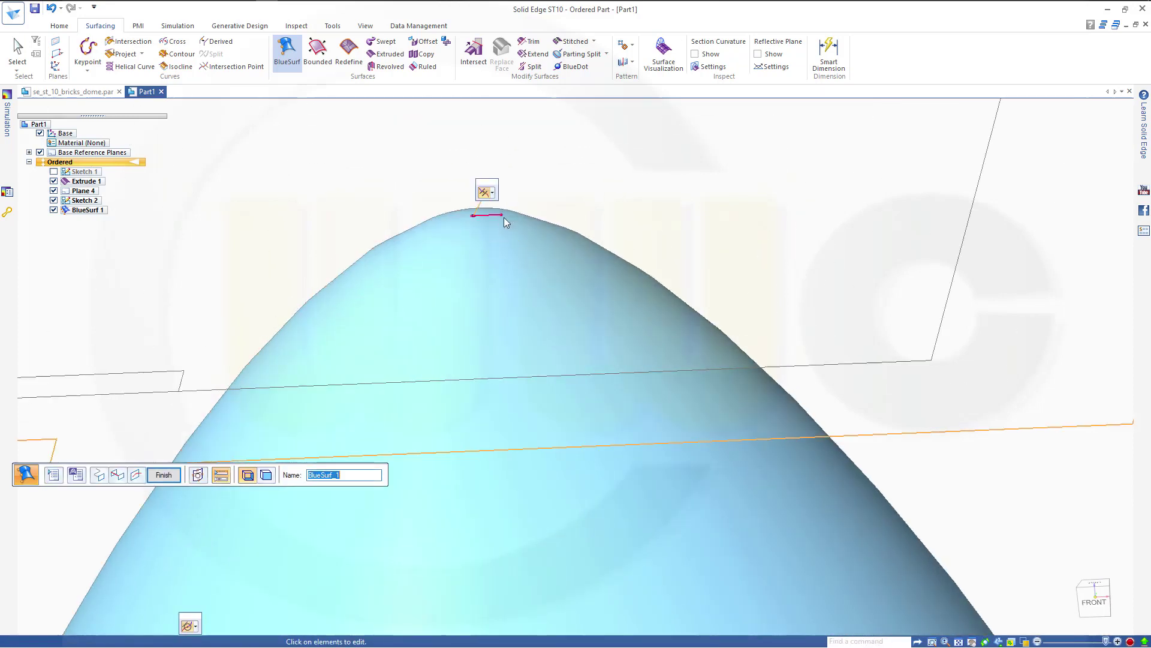
{"action": "left_click_drag", "start_coordinate": [501, 216], "coordinate": [514, 216]}
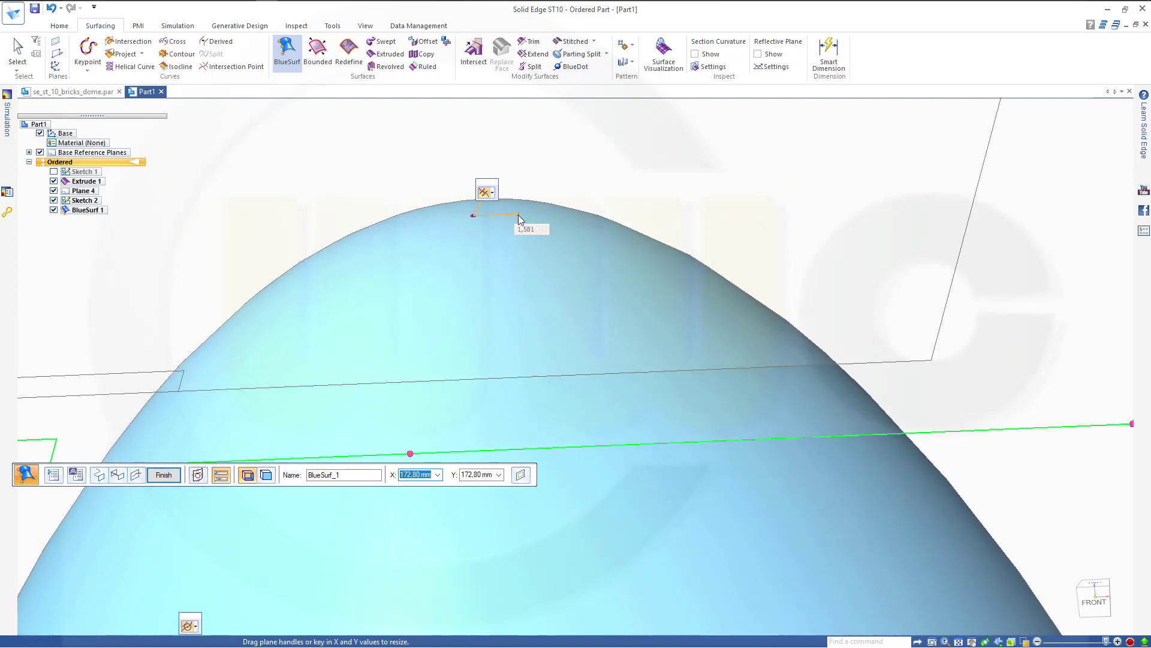
{"action": "left_click", "coordinate": [618, 209]}
{"action": "scroll", "coordinate": [618, 211], "scroll_direction": "down", "scroll_amount": 5}
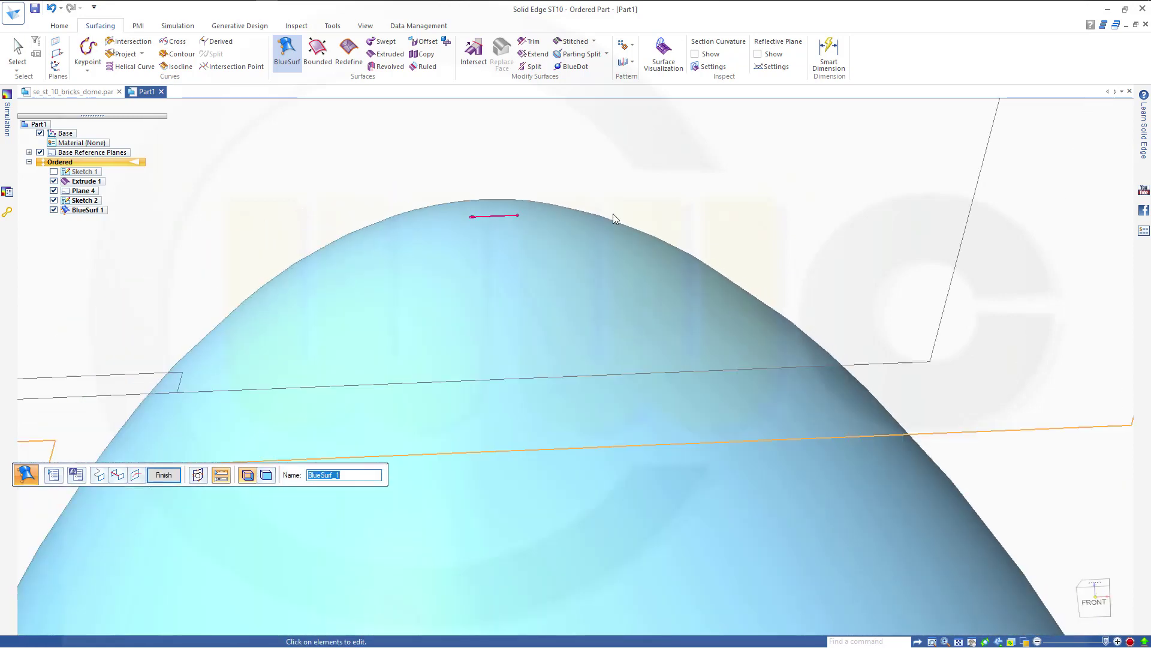
{"action": "scroll", "coordinate": [635, 292], "scroll_direction": "down", "scroll_amount": 4}
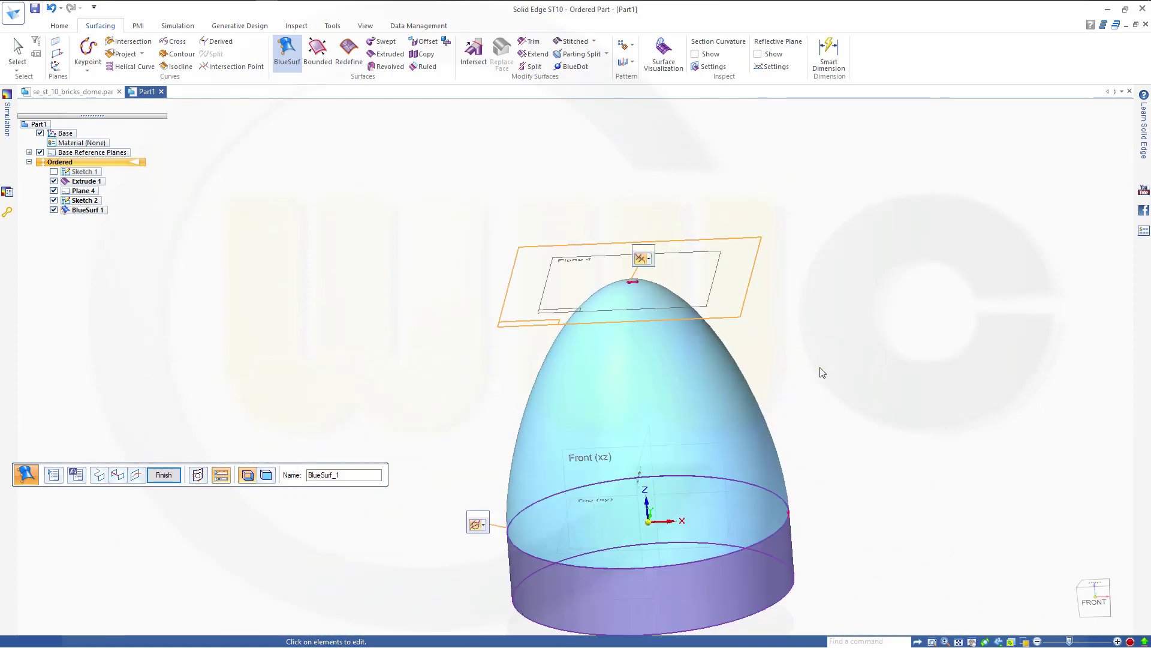
Step: Review the reshaped dome from another angle and accept the BlueSurf 1 edit
{"action": "middle_click_drag", "start_coordinate": [795, 382], "coordinate": [760, 368]}
{"action": "mouse_move", "coordinate": [615, 271]}
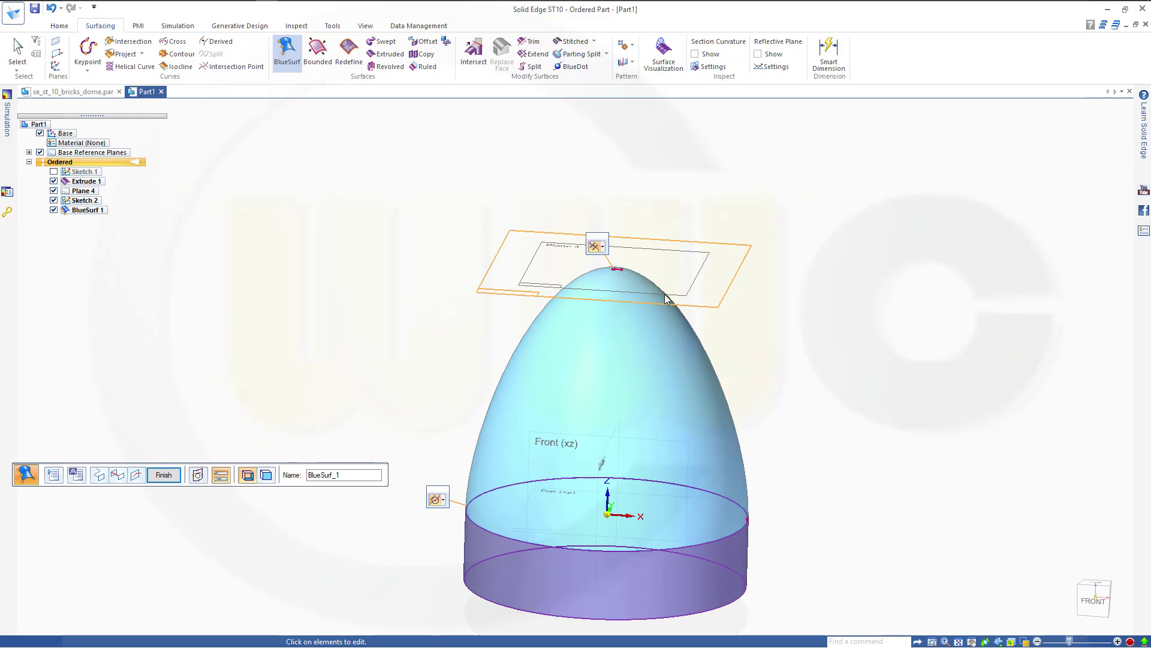
{"action": "left_click", "coordinate": [623, 276]}
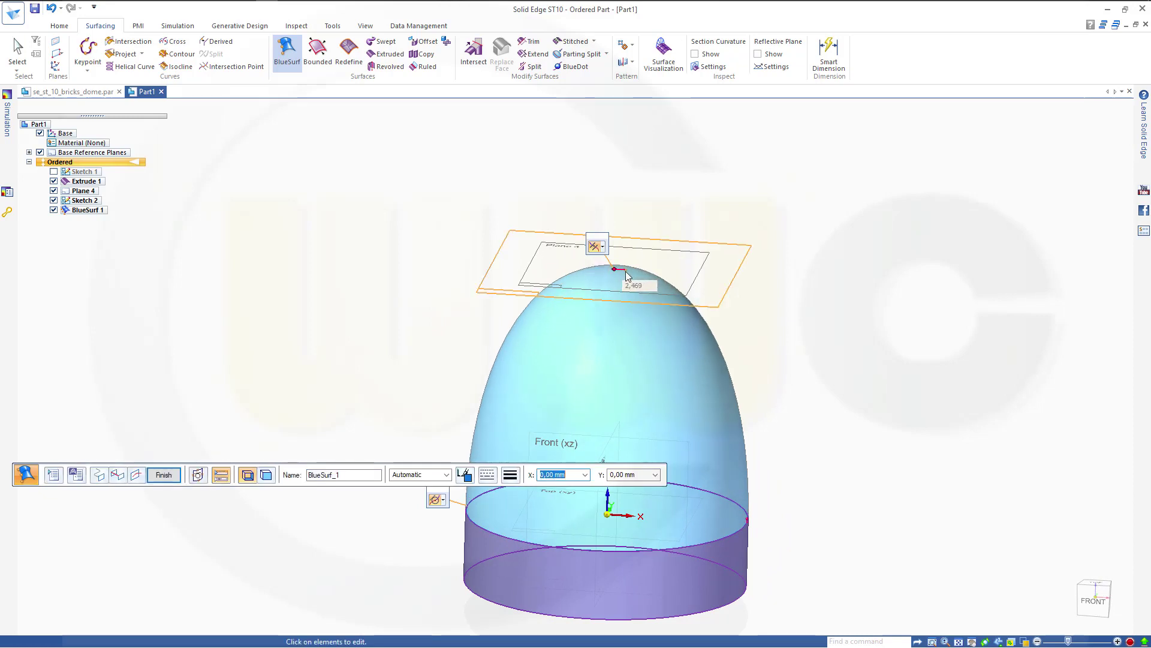
{"action": "left_click", "coordinate": [783, 326]}
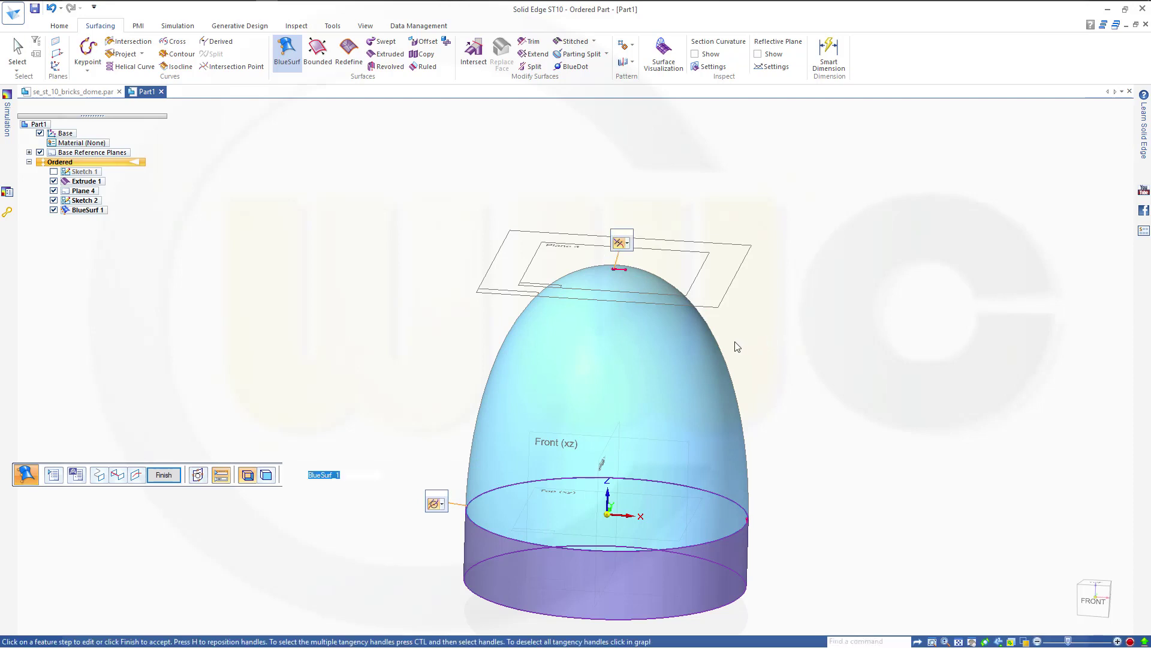
{"action": "middle_click_drag", "start_coordinate": [732, 342], "coordinate": [804, 324]}
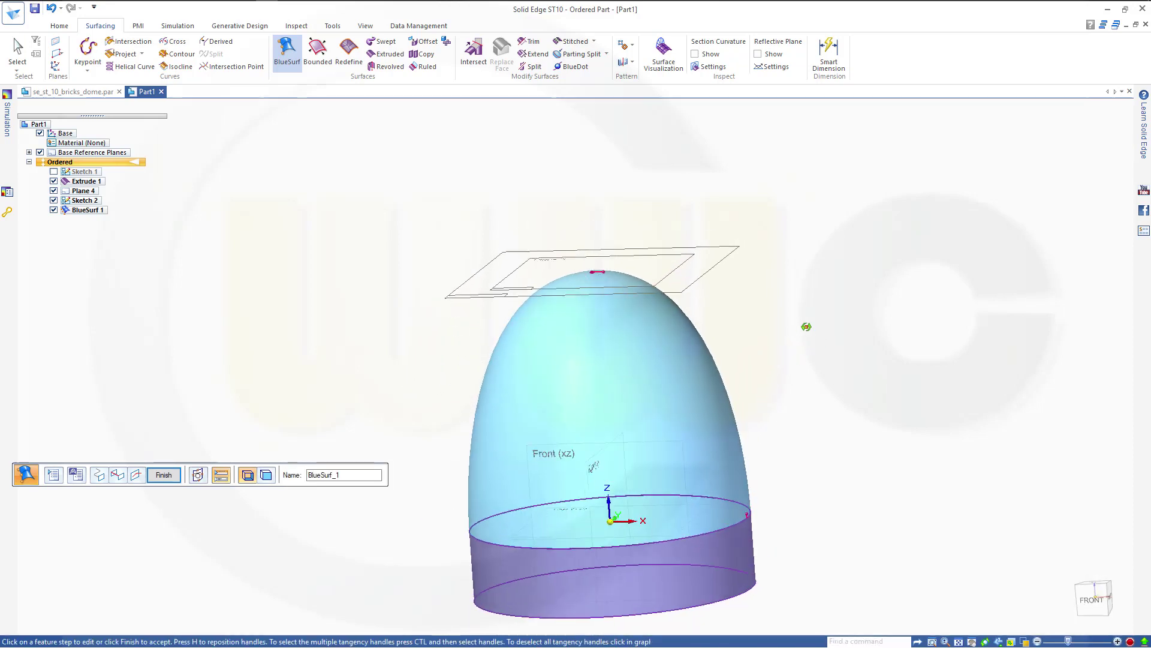
{"action": "left_click", "coordinate": [165, 480]}
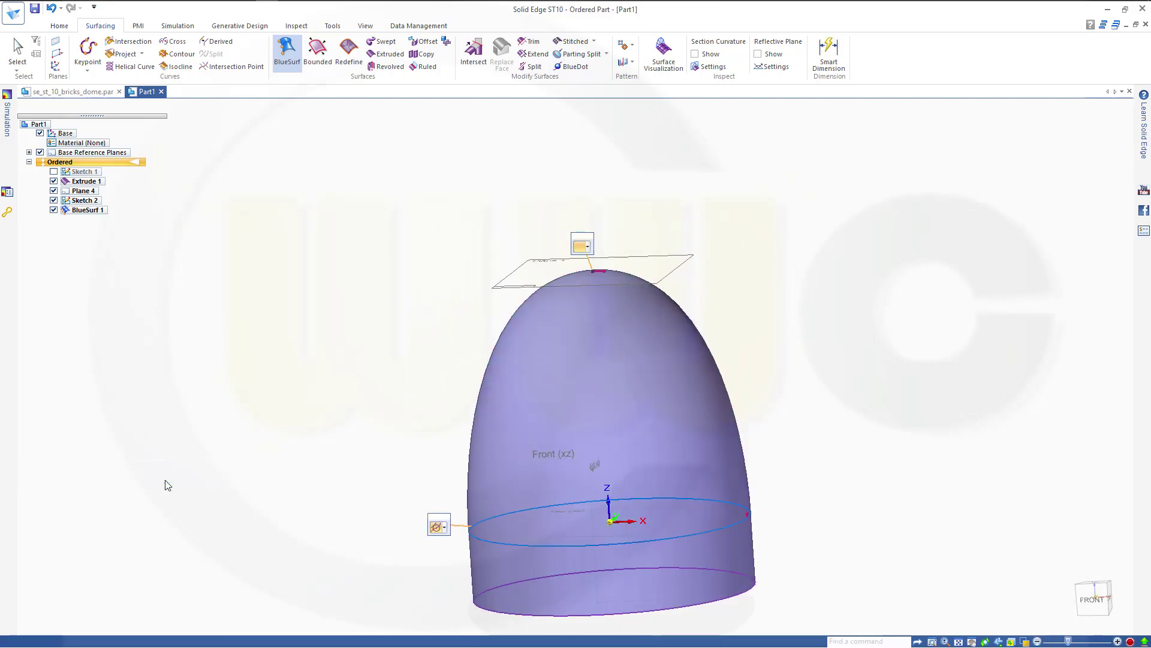
{"action": "left_click", "coordinate": [246, 420]}
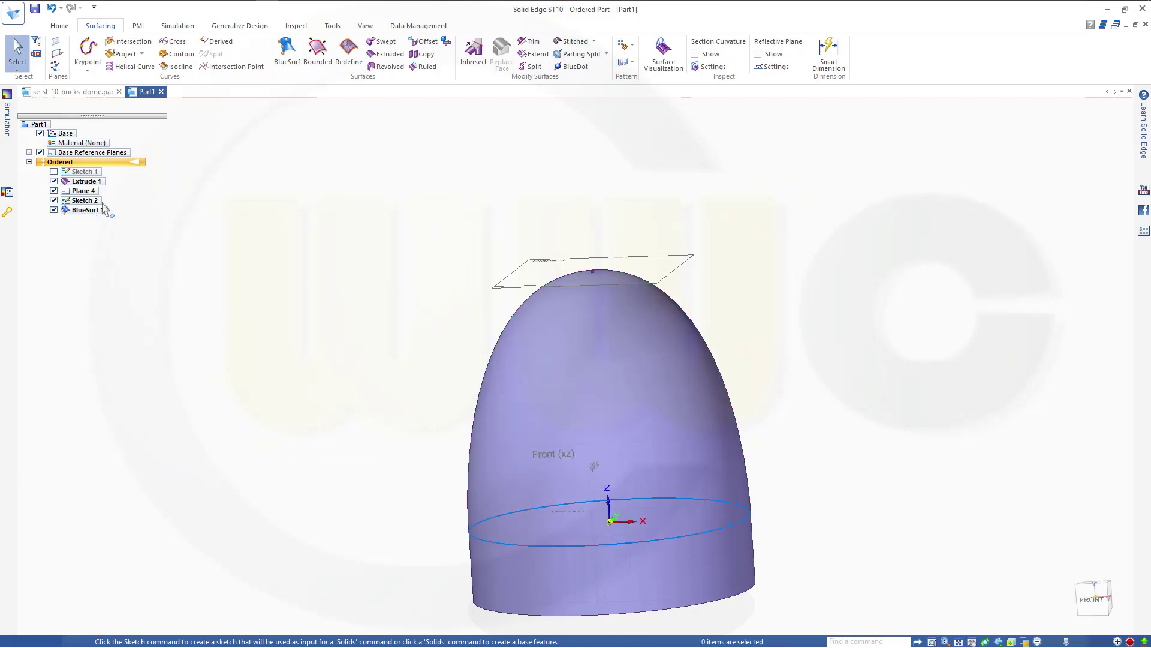
Step: Hide Extrude 1 so only the BlueSurf dome remains visible, turning toward a front view
{"action": "left_click", "coordinate": [53, 181]}
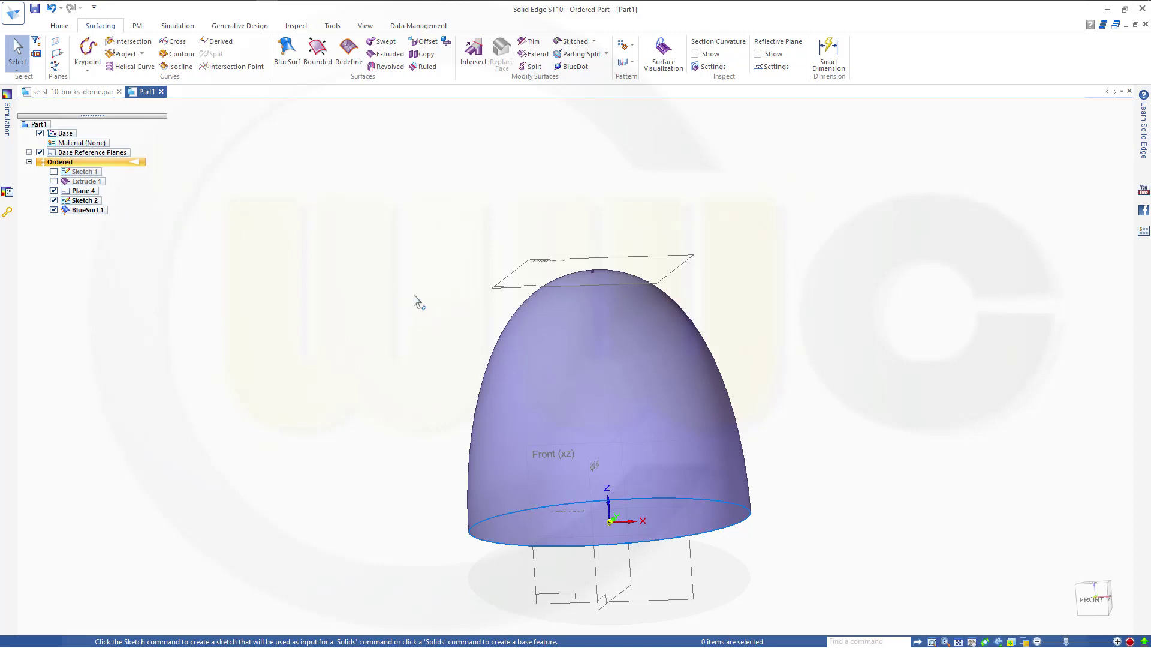
{"action": "mouse_move", "coordinate": [436, 313]}
{"action": "middle_mouse_down"}
{"action": "mouse_move", "coordinate": [398, 334]}
{"action": "mouse_move", "coordinate": [516, 293]}
{"action": "mouse_move", "coordinate": [420, 355]}
{"action": "mouse_move", "coordinate": [396, 352]}
{"action": "mouse_move", "coordinate": [396, 364]}
{"action": "middle_mouse_up"}
{"action": "mouse_move", "coordinate": [800, 512]}
{"action": "middle_mouse_down"}
{"action": "mouse_move", "coordinate": [792, 474]}
{"action": "mouse_move", "coordinate": [793, 514]}
{"action": "middle_mouse_up"}
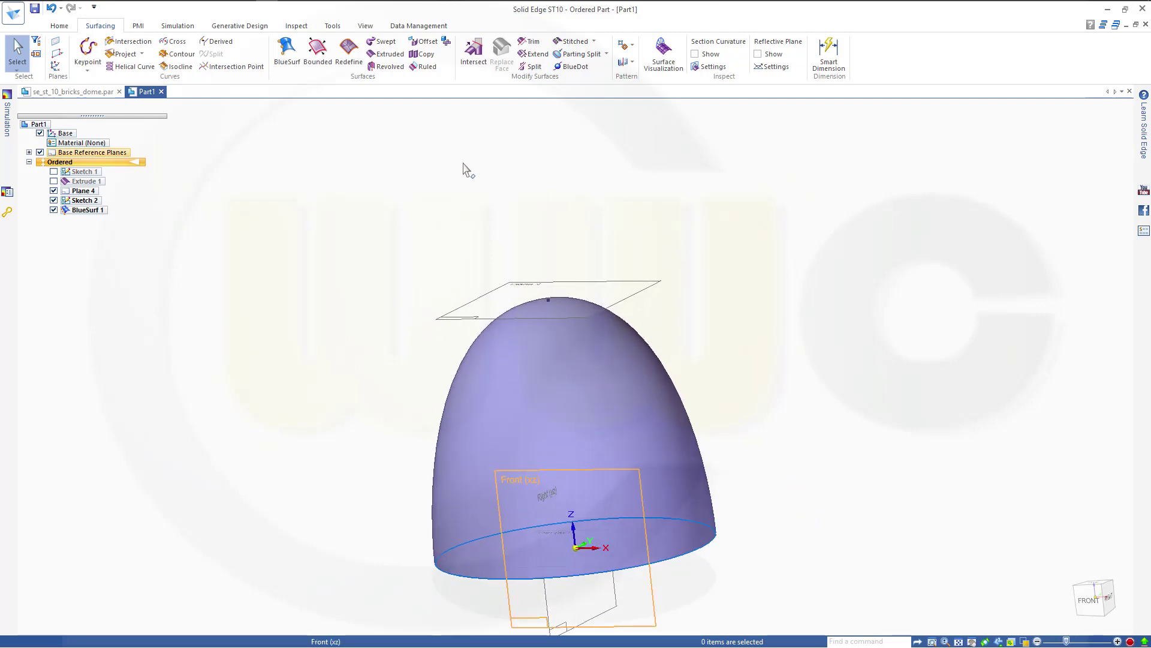
Step: Trim the dome surface with the Front (xz) plane, removing one half as Trim 1
{"action": "left_click", "coordinate": [530, 41]}
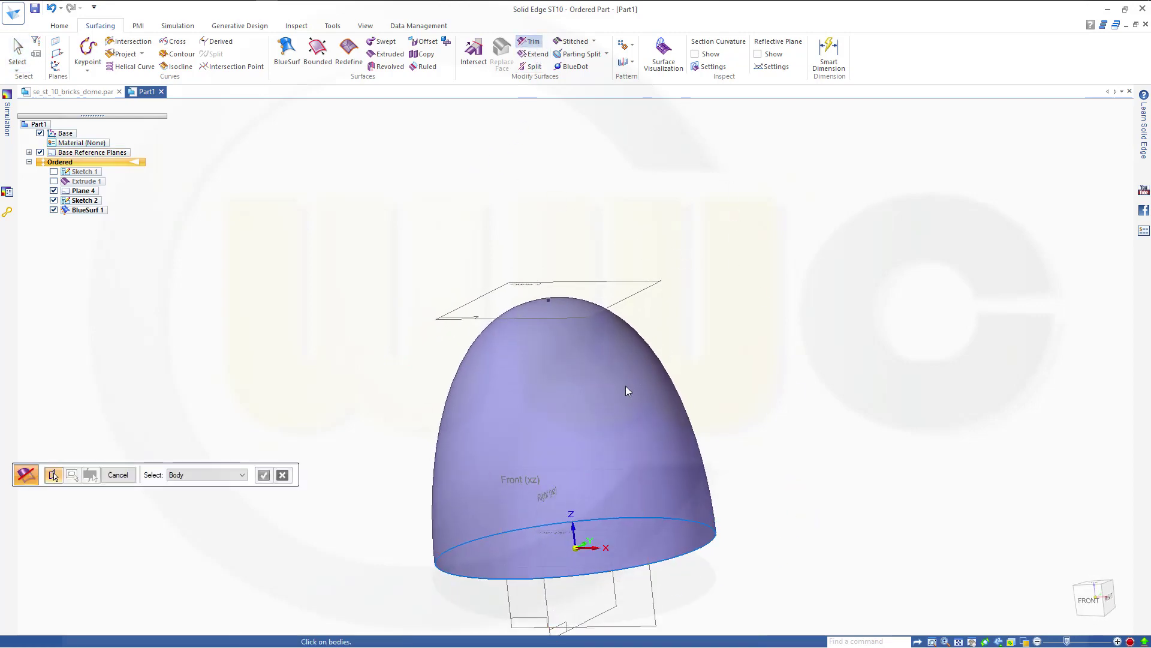
{"action": "left_click", "coordinate": [616, 399]}
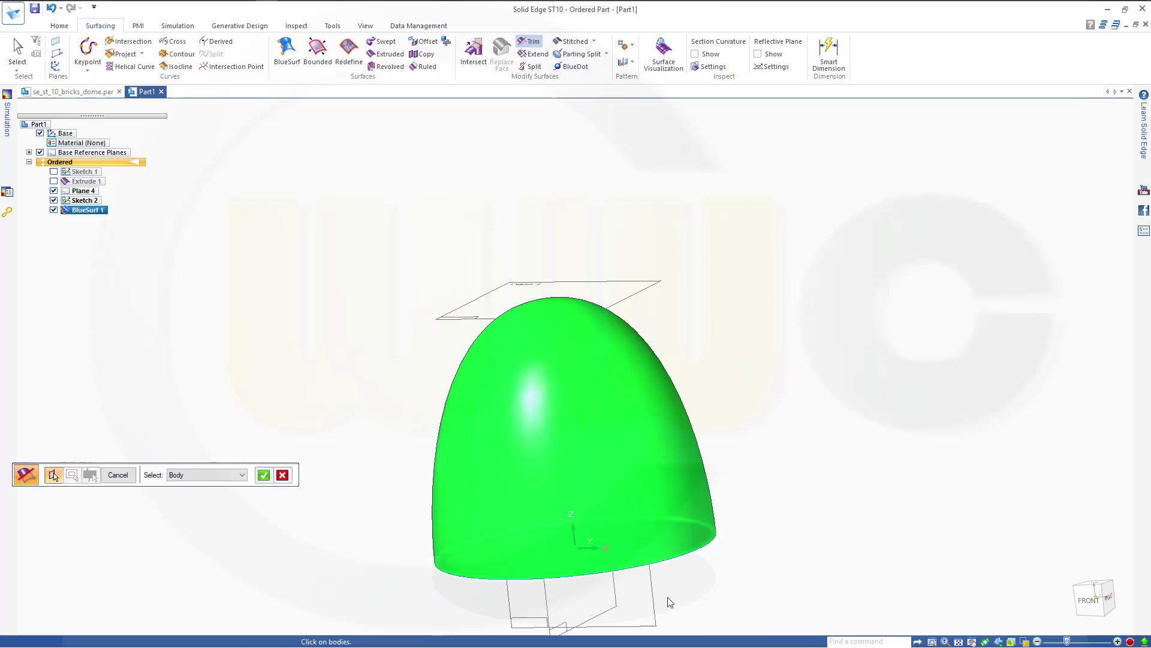
{"action": "right_click", "coordinate": [255, 399]}
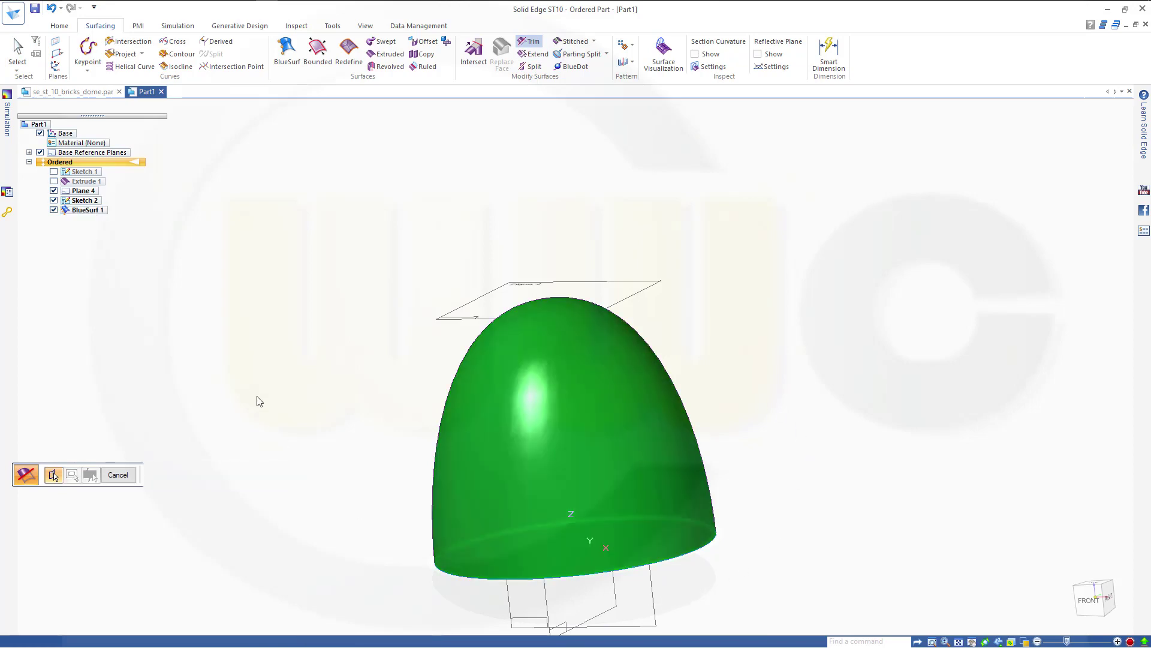
{"action": "left_click", "coordinate": [653, 602]}
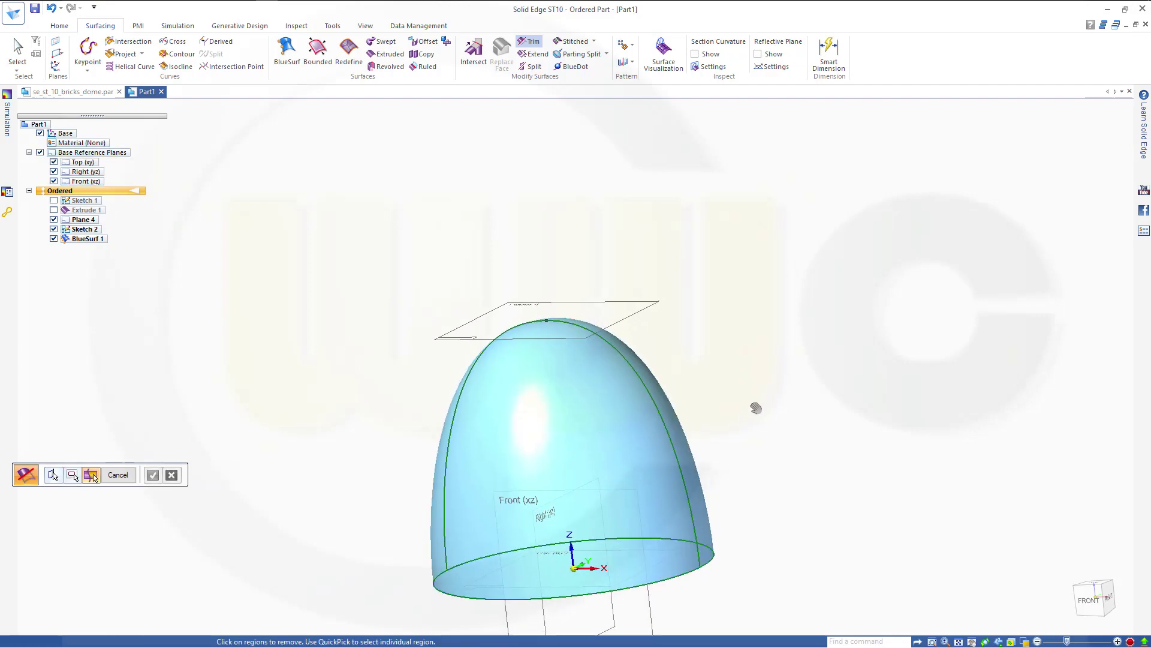
{"action": "middle_click_drag", "start_coordinate": [753, 404], "coordinate": [653, 468]}
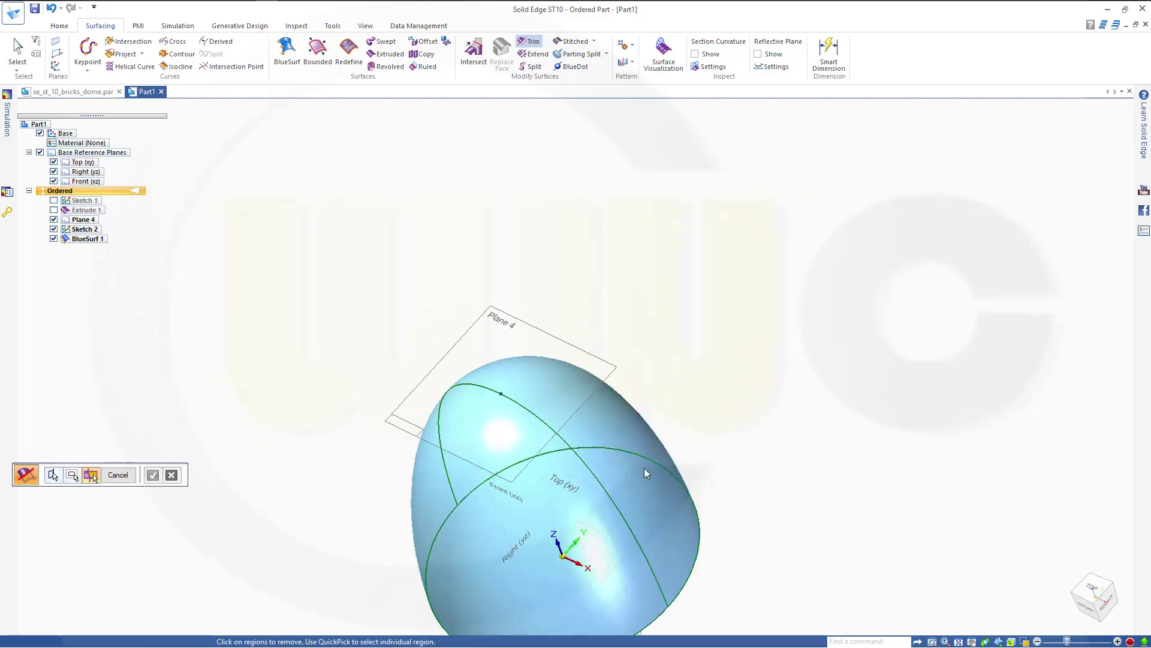
{"action": "left_click", "coordinate": [644, 468]}
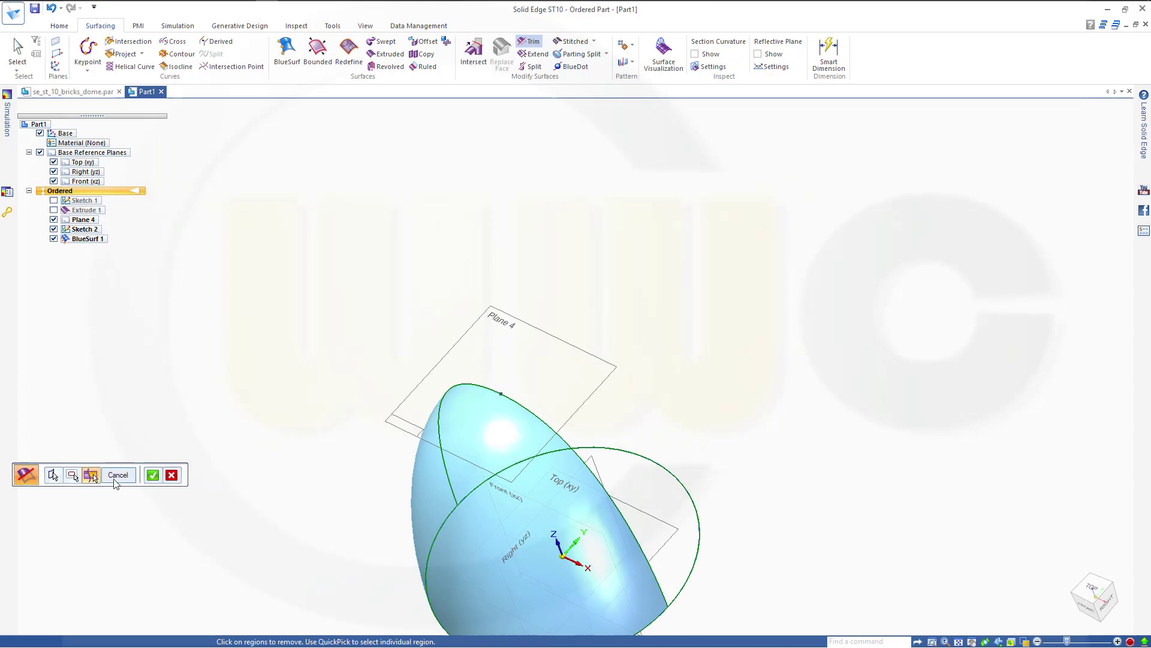
{"action": "left_click", "coordinate": [153, 477]}
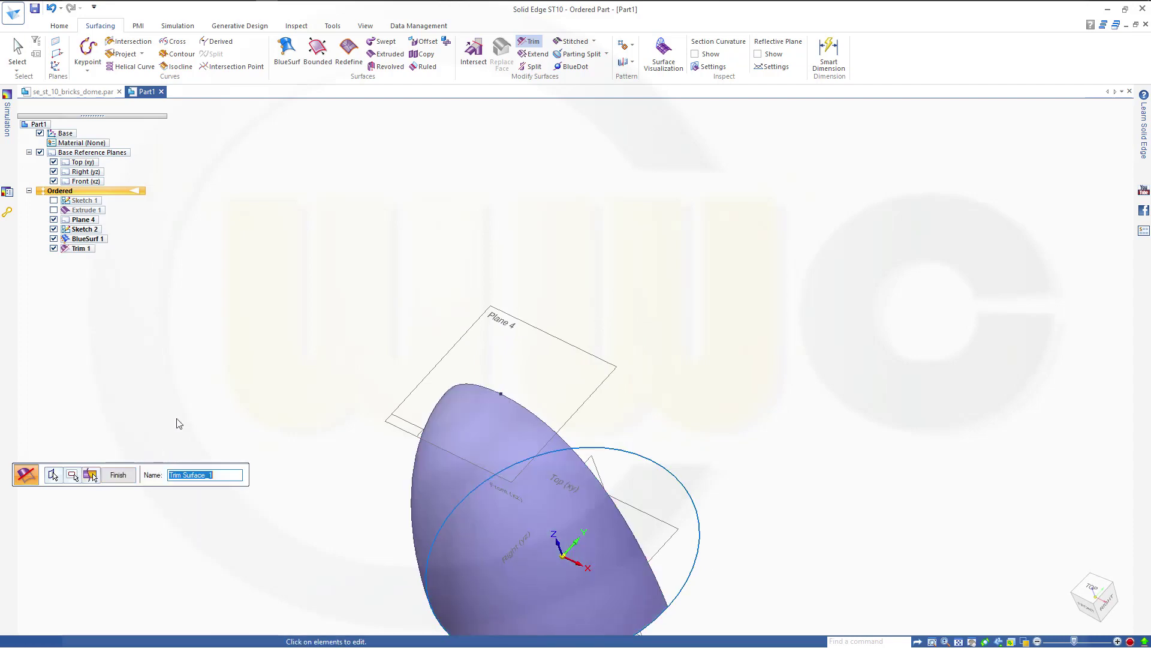
{"action": "left_click", "coordinate": [118, 475]}
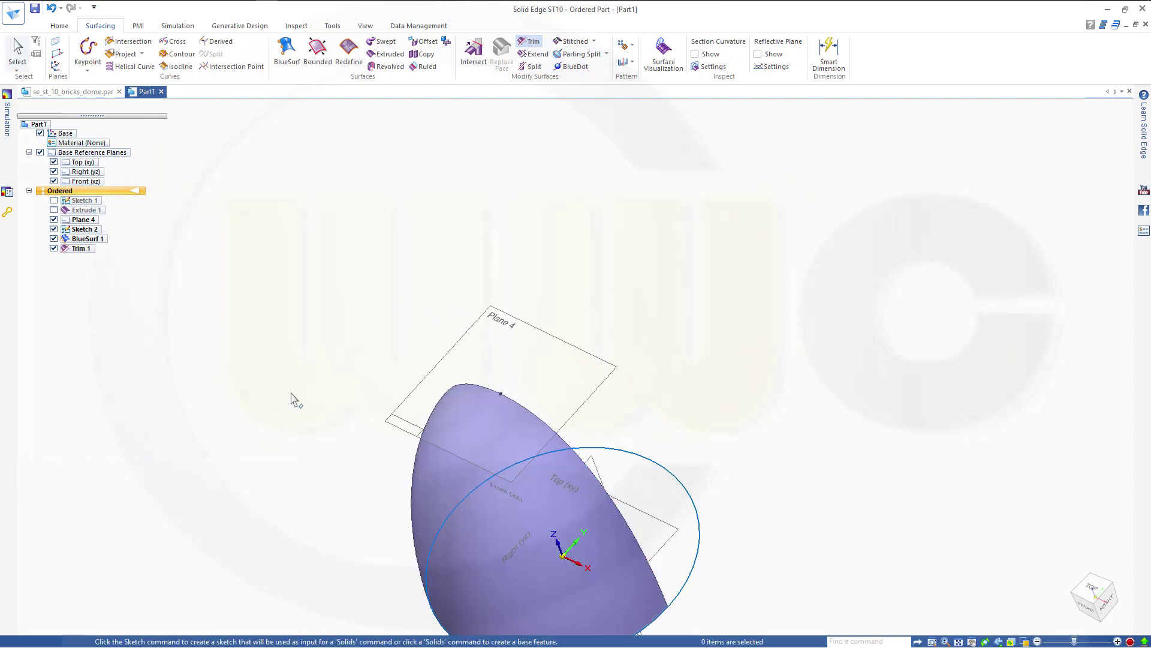
Step: Create angled Plane 5 at 18° from the Front (xz) plane, rotated about the Right (yz) plane
{"action": "middle_click_drag", "start_coordinate": [296, 398], "coordinate": [318, 287]}
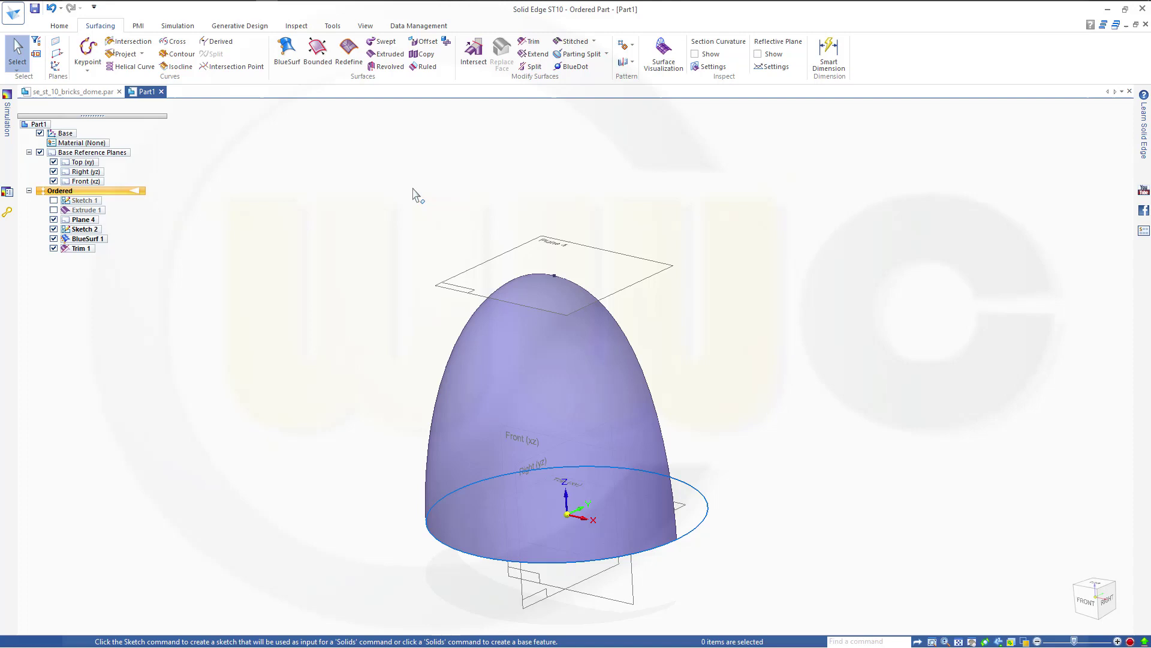
{"action": "left_click", "coordinate": [57, 54]}
{"action": "left_click", "coordinate": [75, 81]}
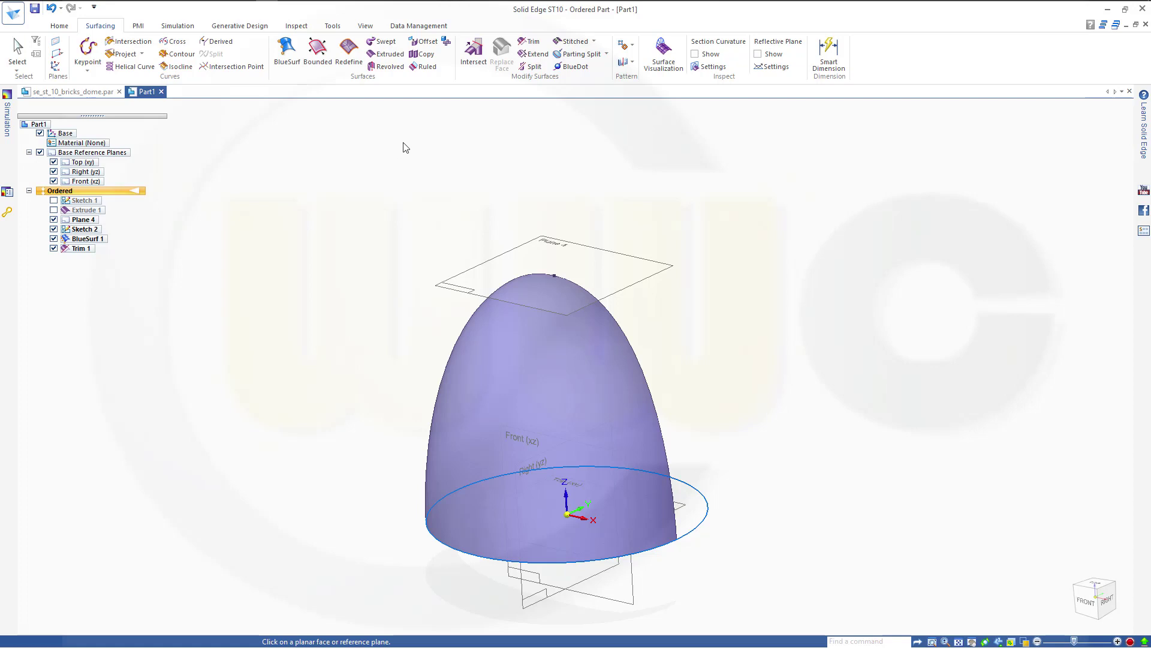
{"action": "left_click", "coordinate": [636, 597]}
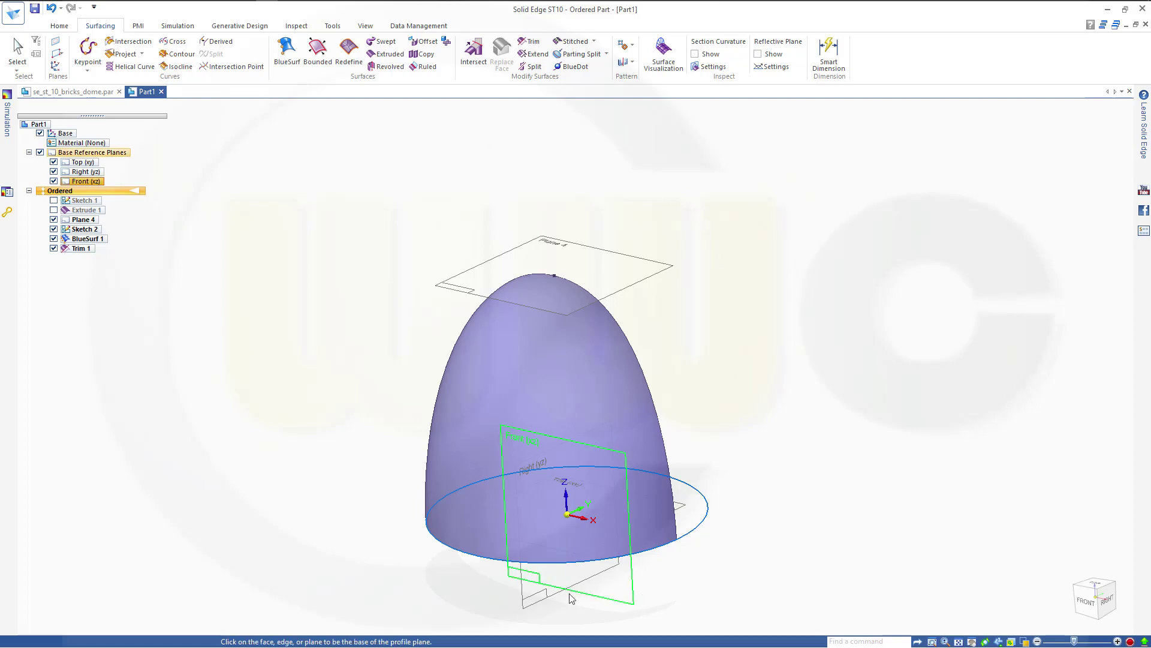
{"action": "left_click", "coordinate": [523, 598]}
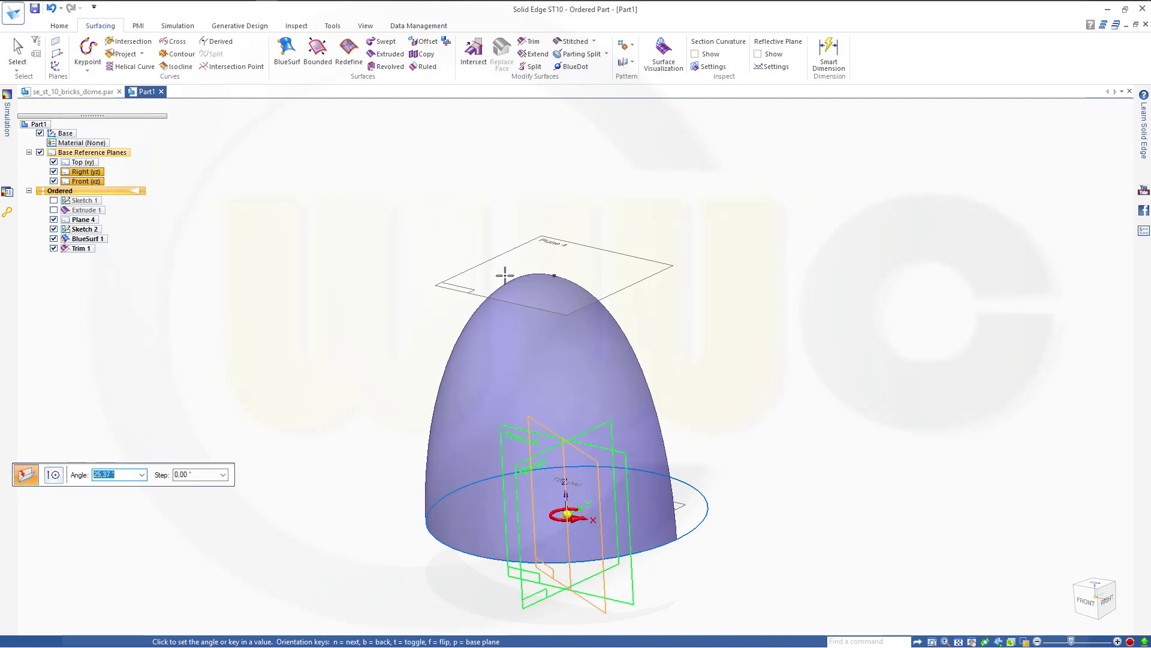
{"action": "key", "text": "Return"}
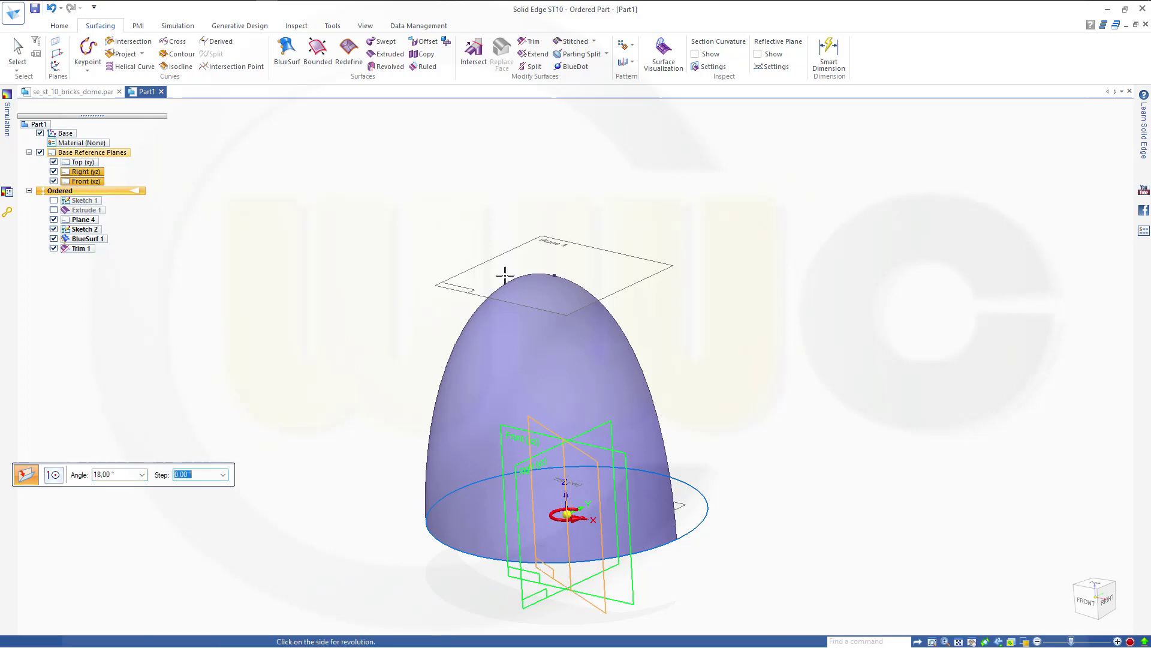
{"action": "left_click", "coordinate": [858, 393]}
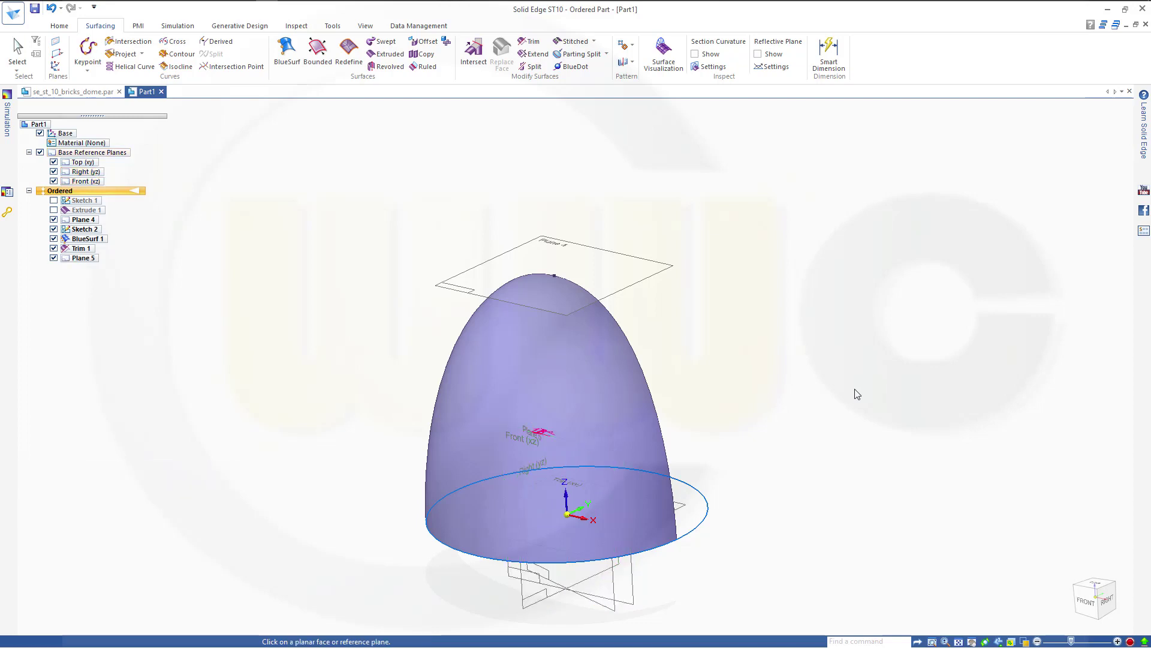
Step: Trim the dome surface with Plane 5, discarding the large front region to leave a narrow 18° strip
{"action": "left_click", "coordinate": [531, 42]}
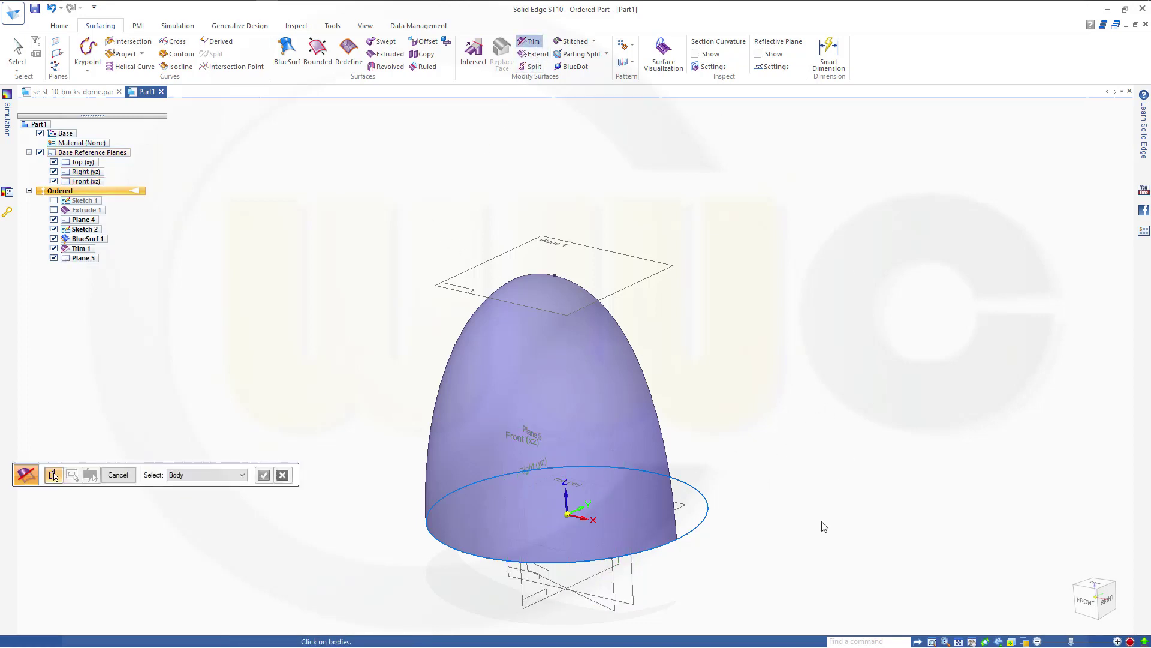
{"action": "left_click", "coordinate": [611, 460]}
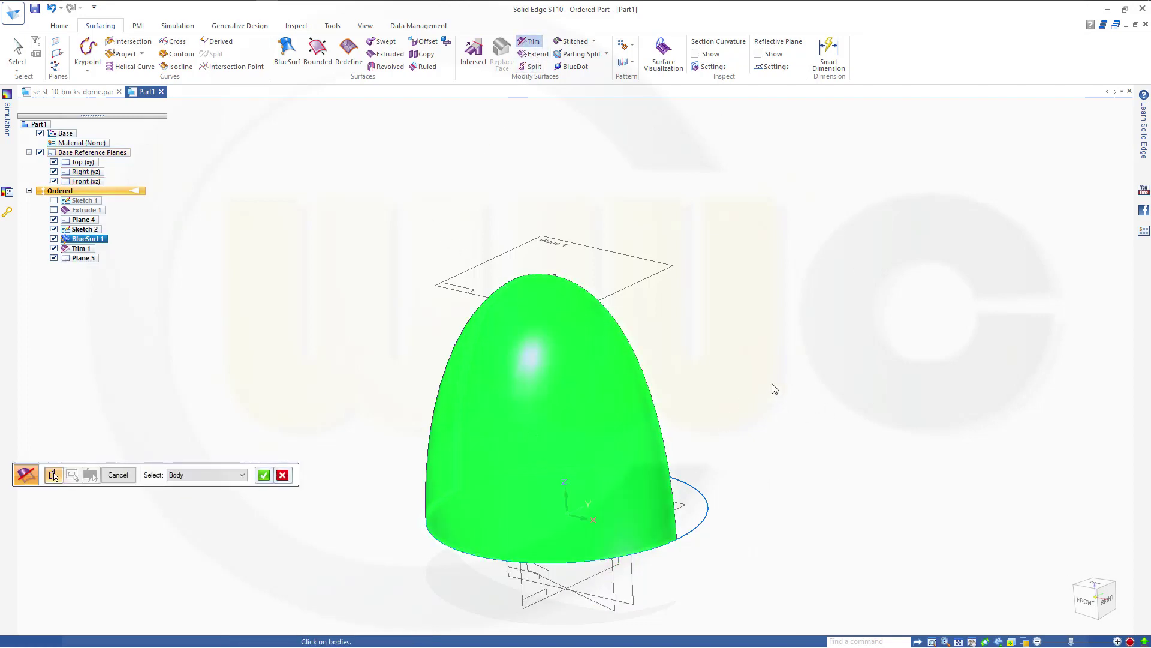
{"action": "left_click", "coordinate": [611, 597]}
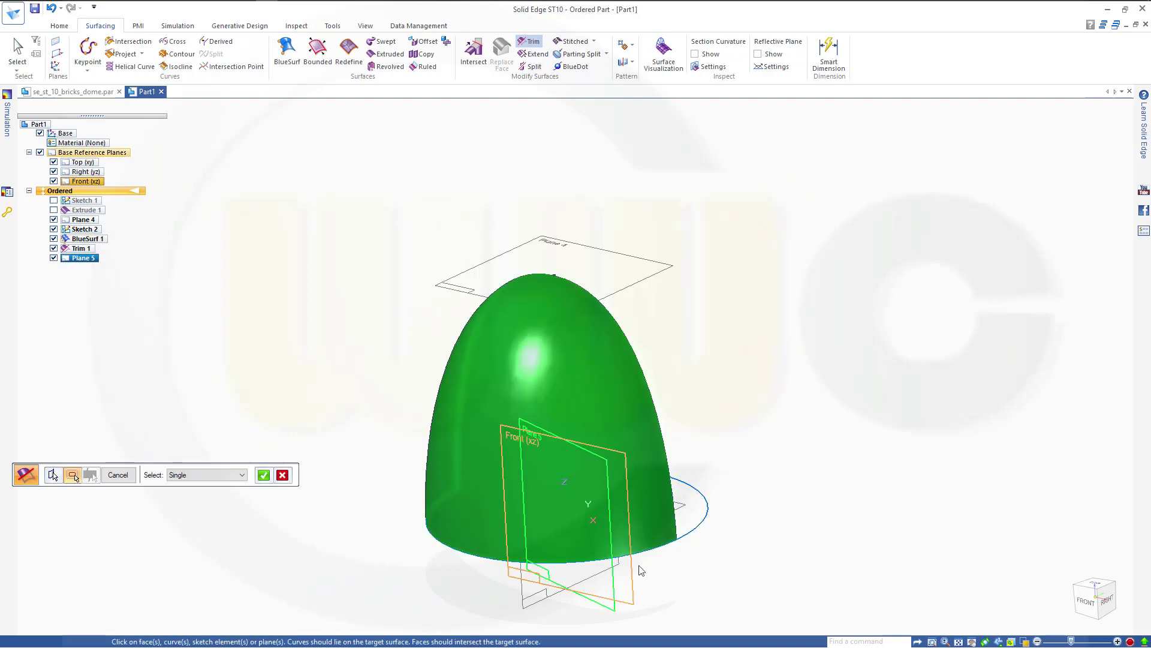
{"action": "right_click", "coordinate": [785, 371]}
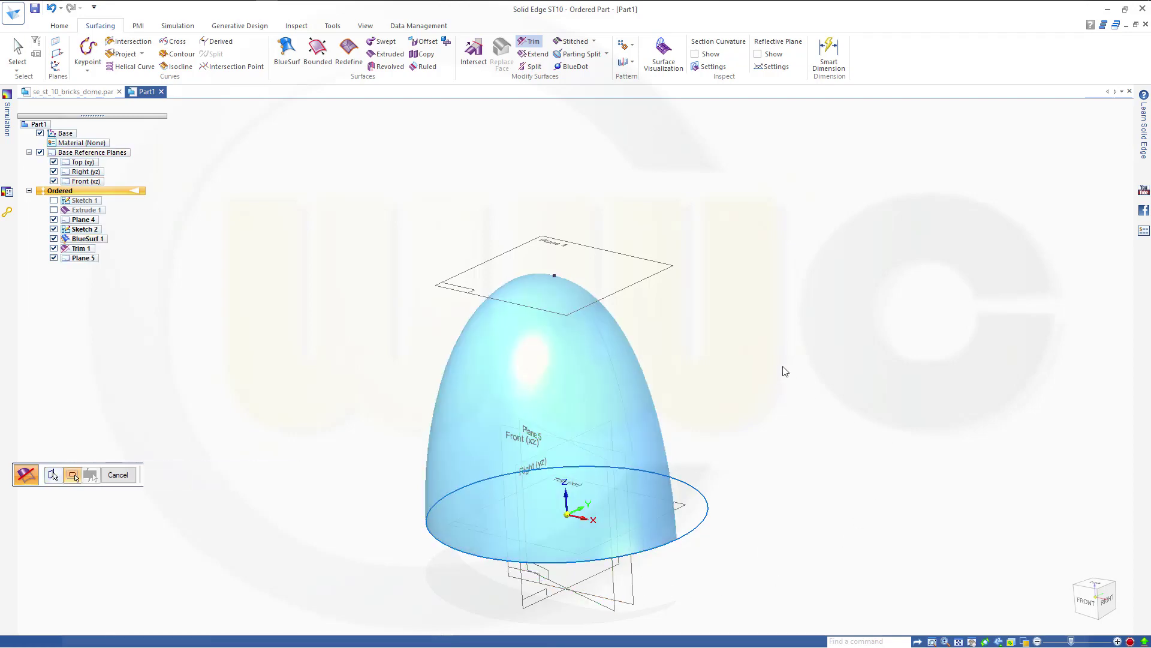
{"action": "left_click", "coordinate": [478, 411]}
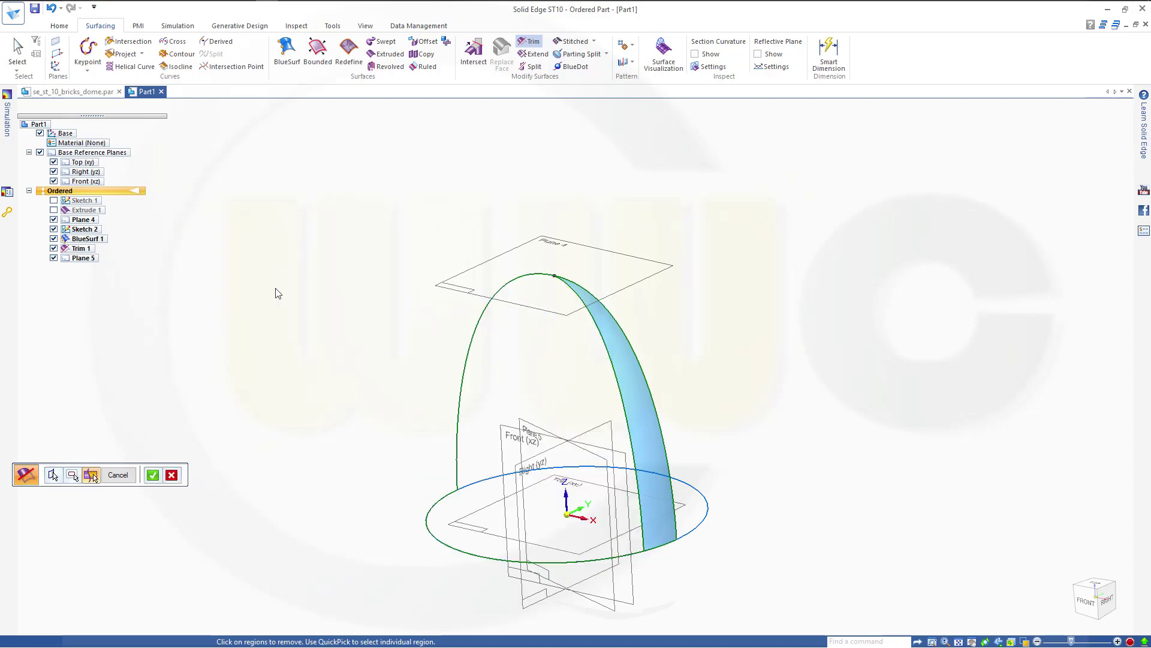
{"action": "left_click", "coordinate": [152, 475]}
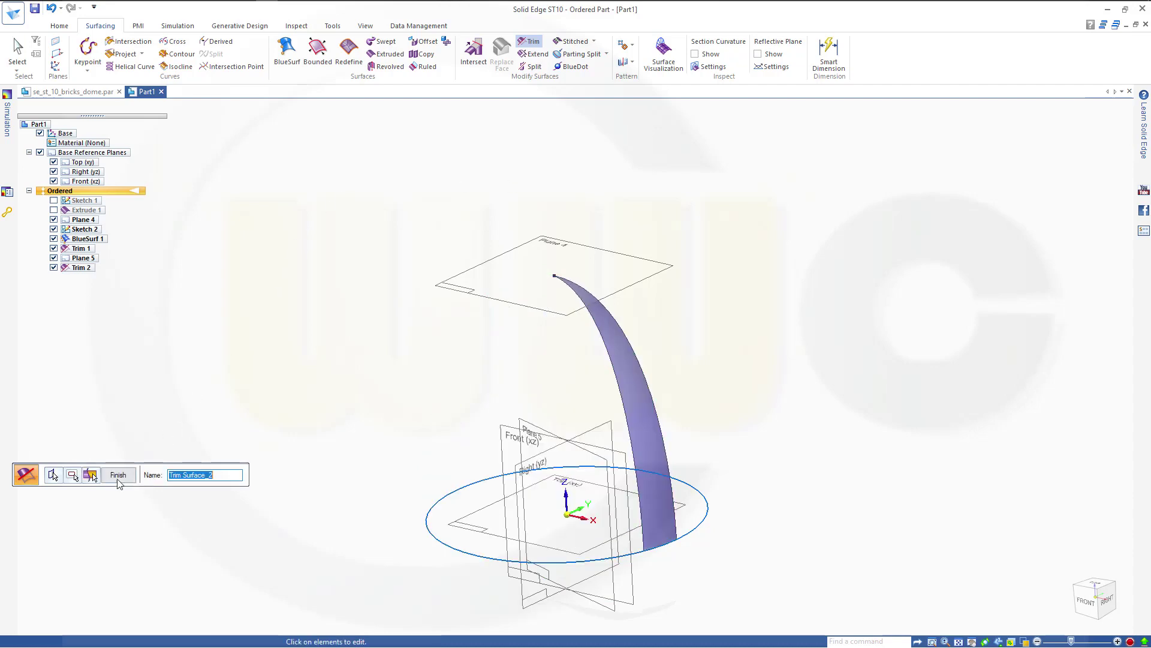
{"action": "left_click", "coordinate": [118, 475]}
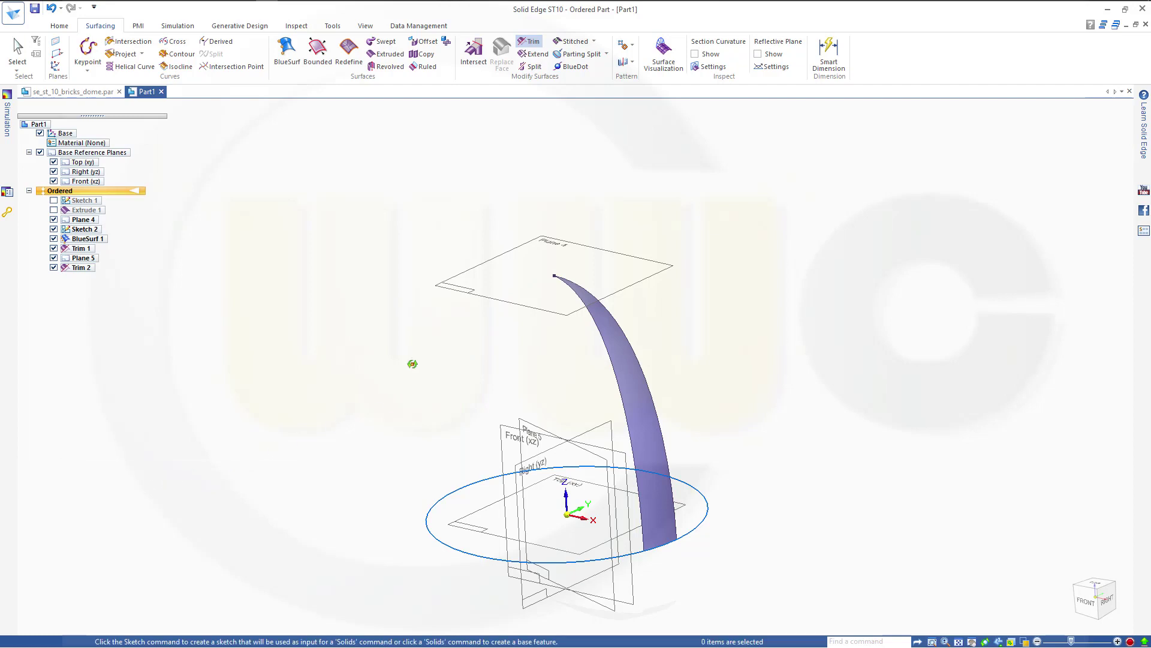
{"action": "middle_click_drag", "start_coordinate": [412, 364], "coordinate": [435, 509]}
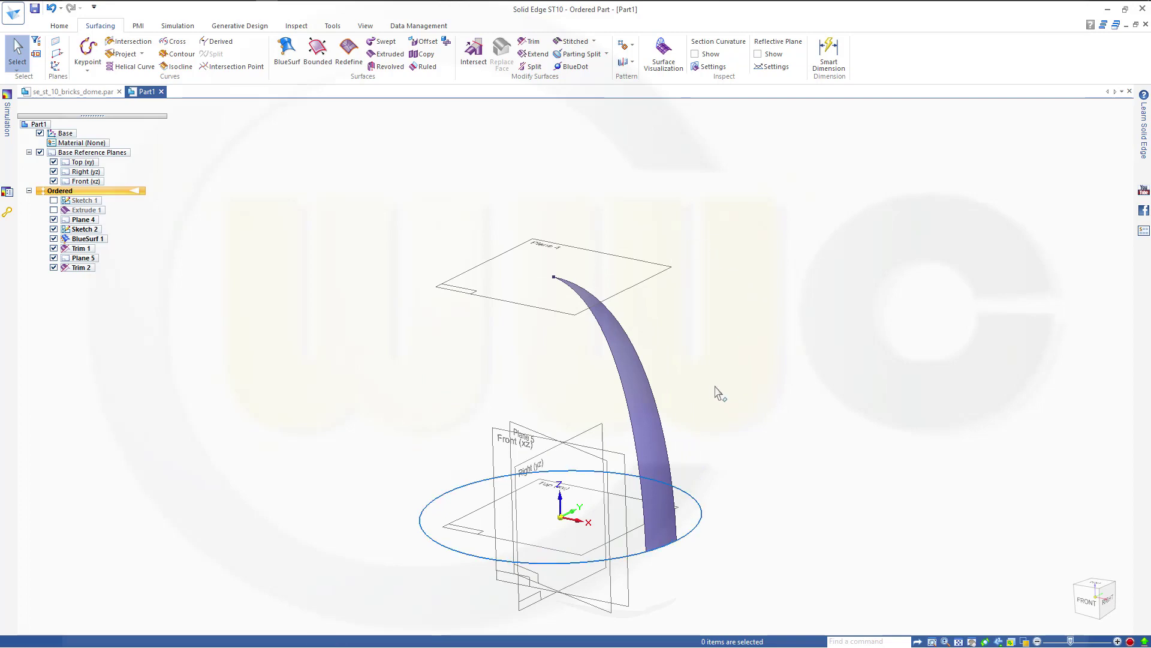
{"action": "middle_click_drag", "start_coordinate": [747, 393], "coordinate": [701, 398]}
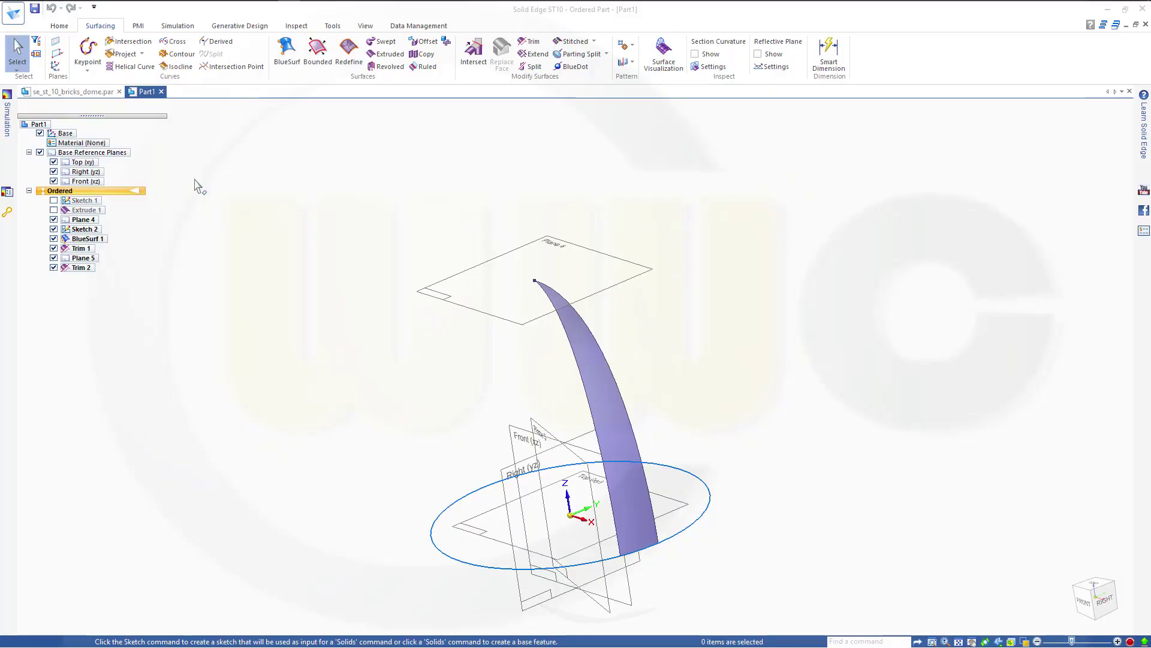
Step: Create Plane 6 and Plane 7 normal to the strip's curved edge, at positions 0.2 and 0.4
{"action": "left_click", "coordinate": [63, 55]}
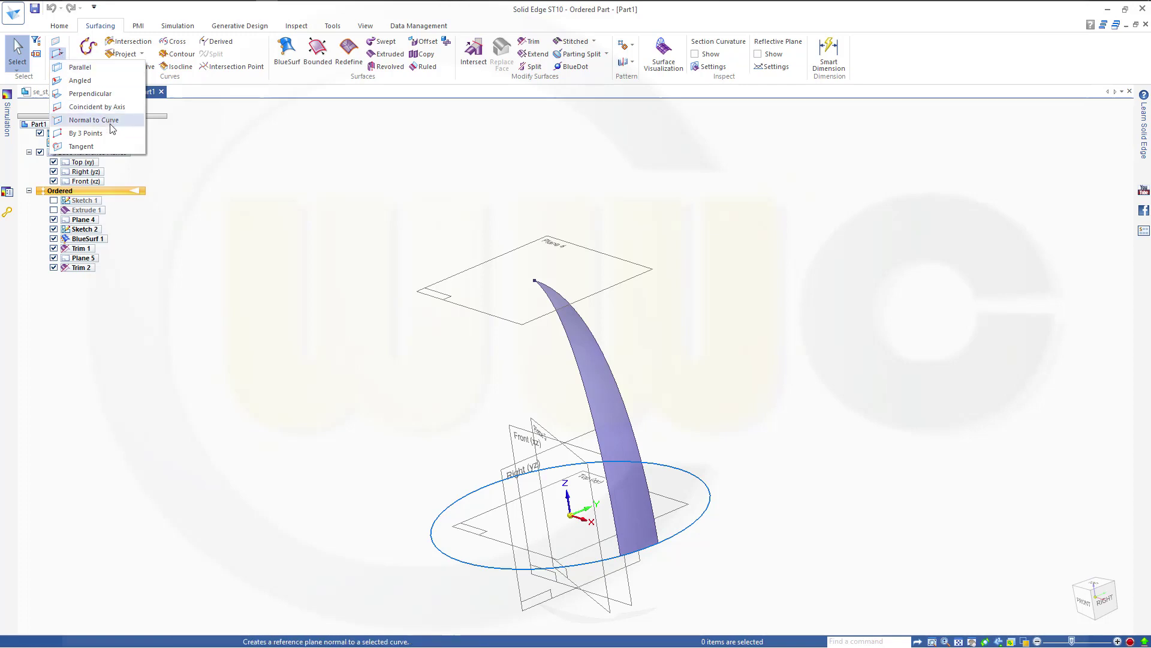
{"action": "left_click", "coordinate": [93, 120]}
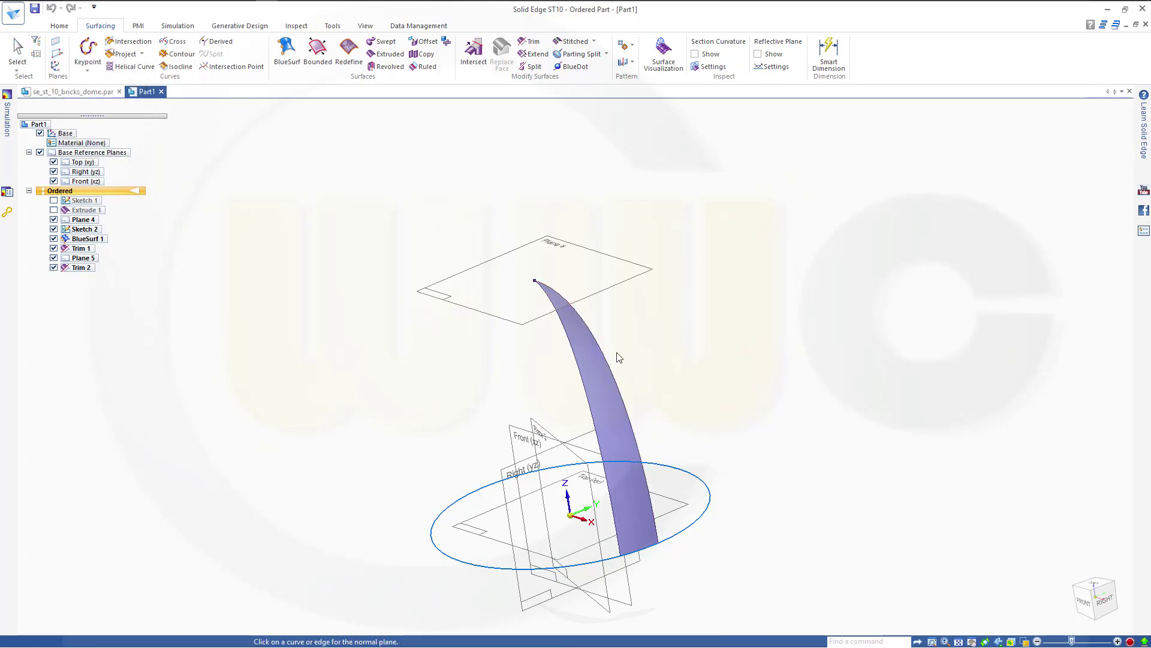
{"action": "left_click", "coordinate": [644, 478]}
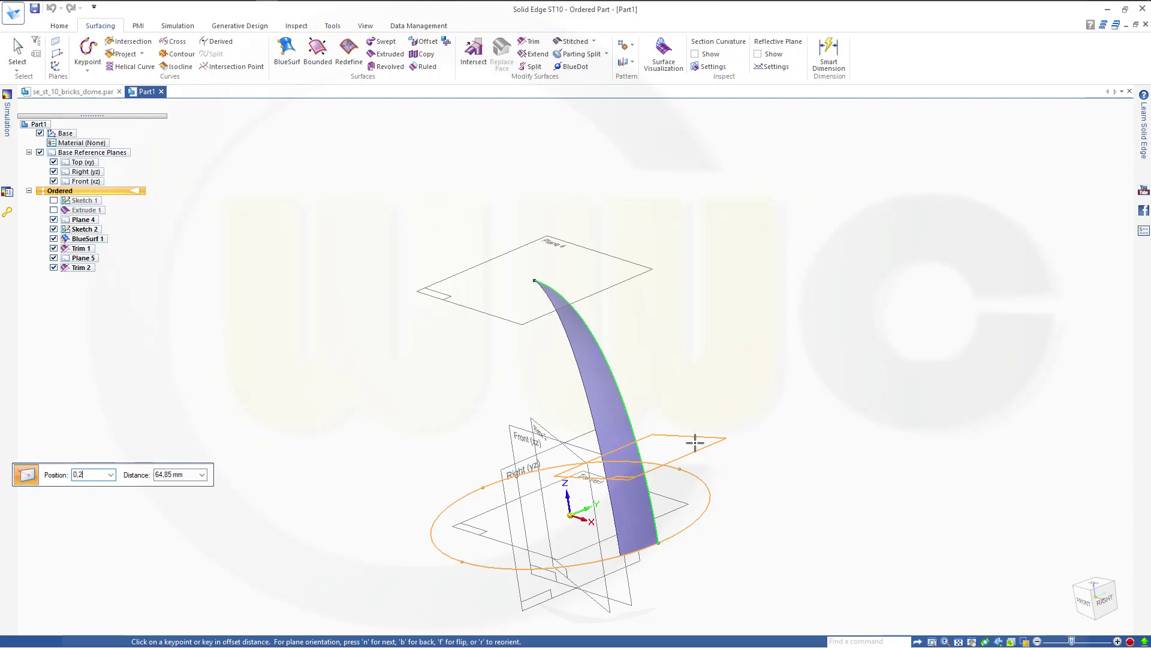
{"action": "key", "text": "Return"}
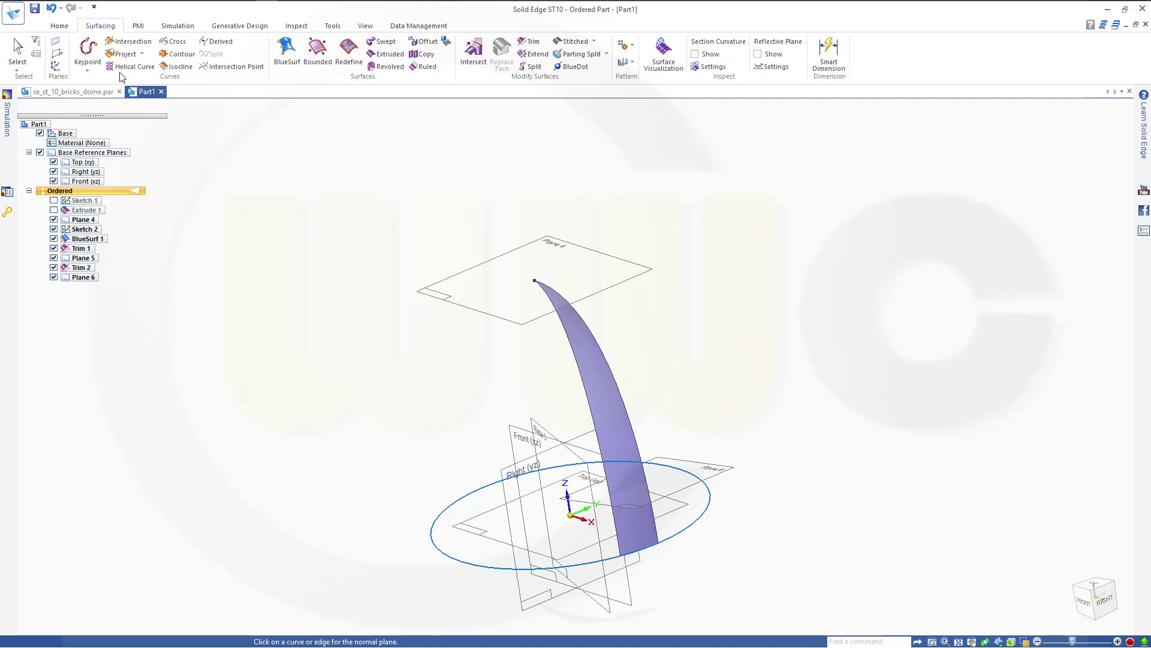
{"action": "left_click", "coordinate": [57, 54]}
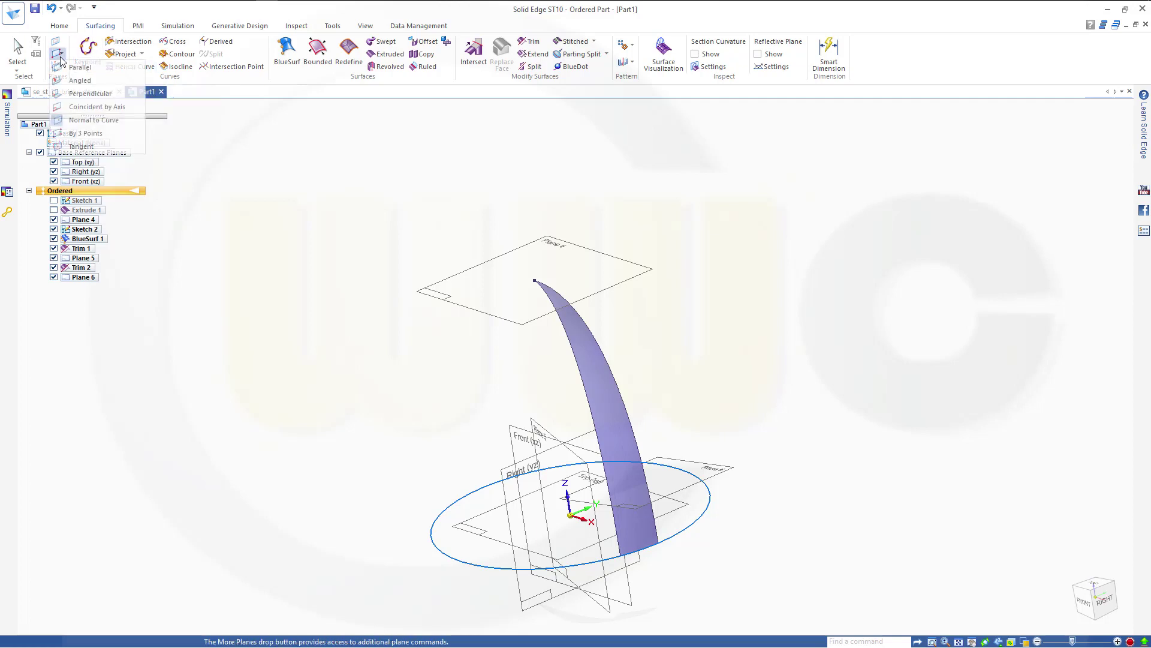
{"action": "left_click", "coordinate": [94, 120]}
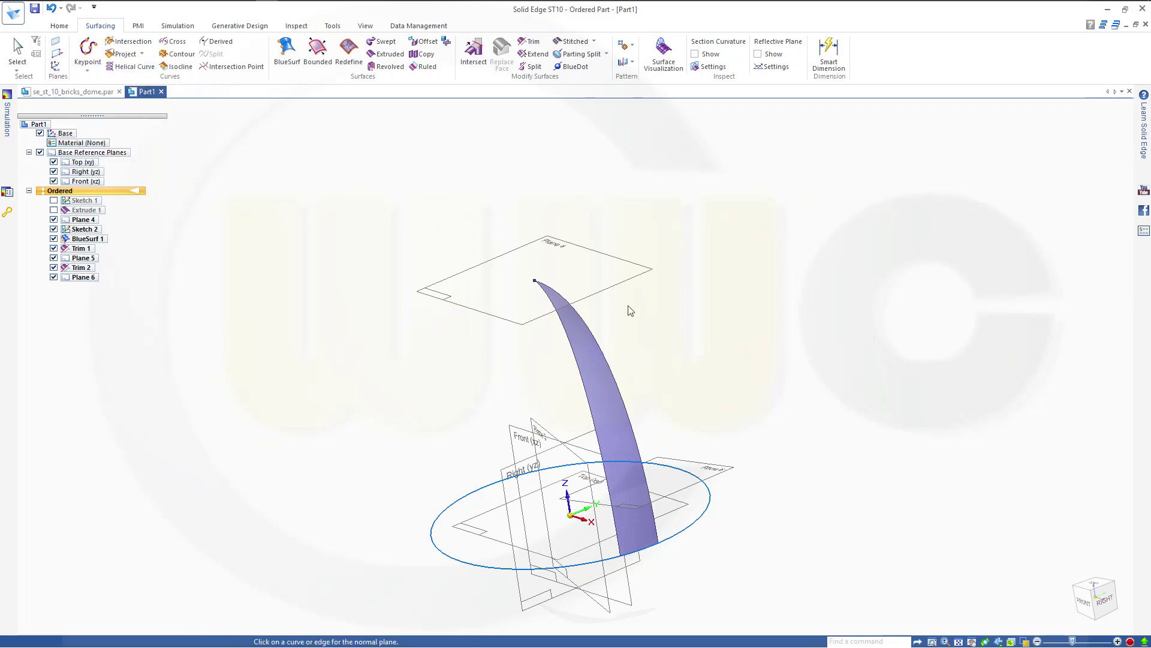
{"action": "left_click", "coordinate": [643, 459]}
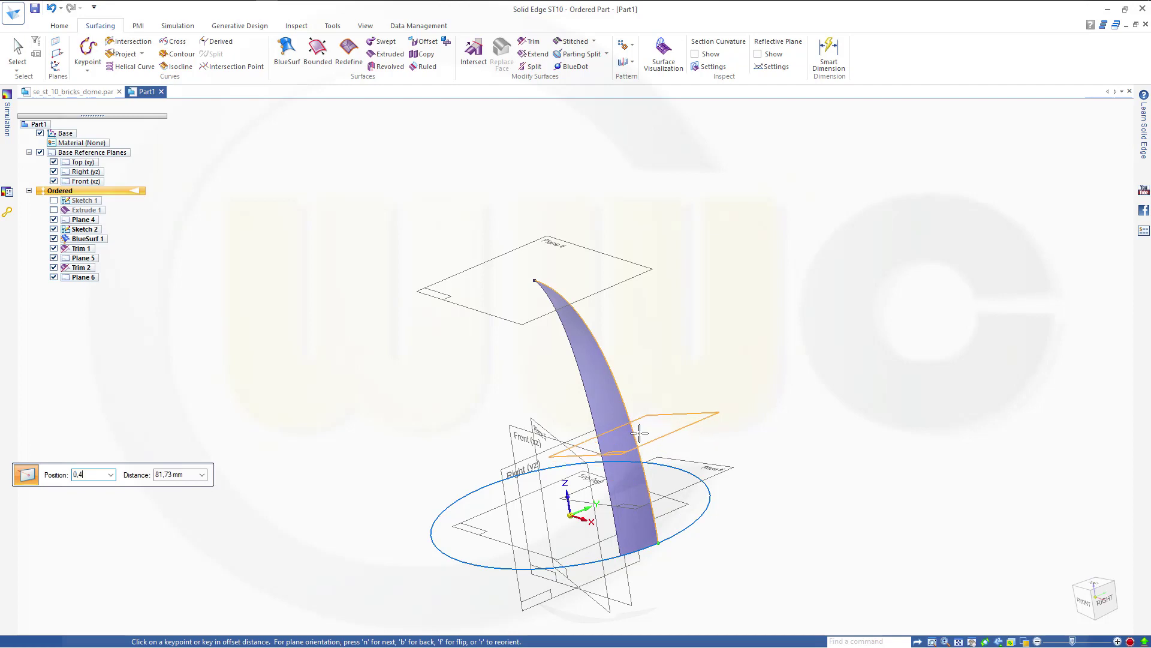
{"action": "type", "text": "0,4"}
{"action": "key", "text": "Return"}
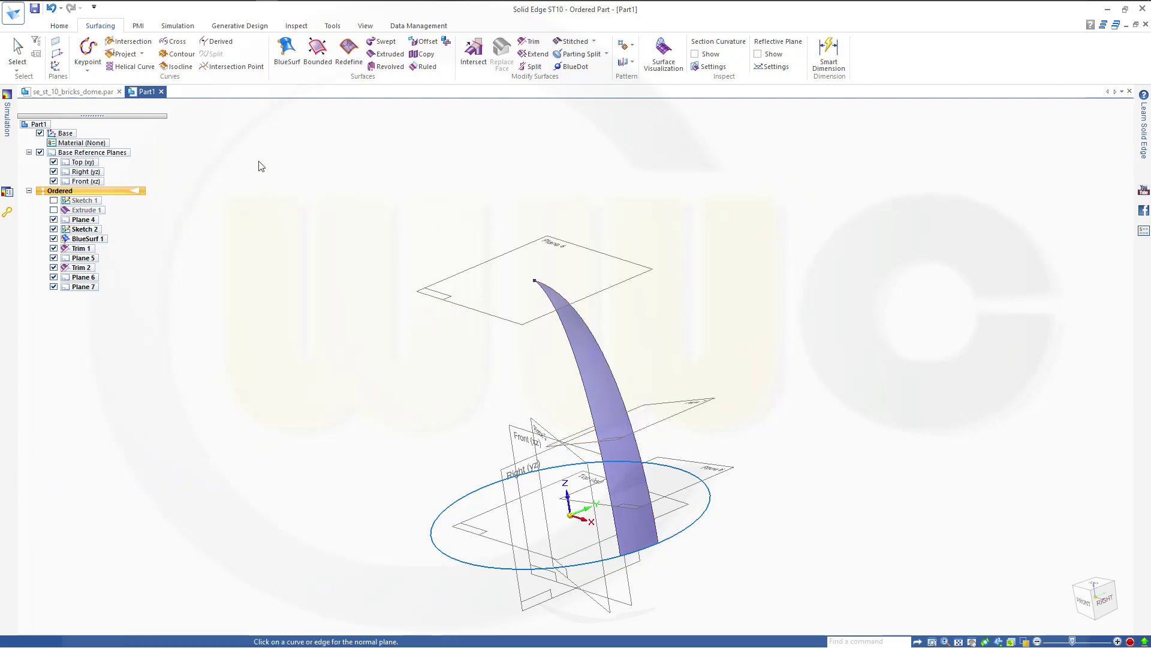
Step: Create Plane 8 and Plane 9 normal to the strip's curved edge, at positions 0.6 and 0.8
{"action": "left_click", "coordinate": [57, 54]}
{"action": "left_click", "coordinate": [112, 119]}
{"action": "left_click", "coordinate": [646, 478]}
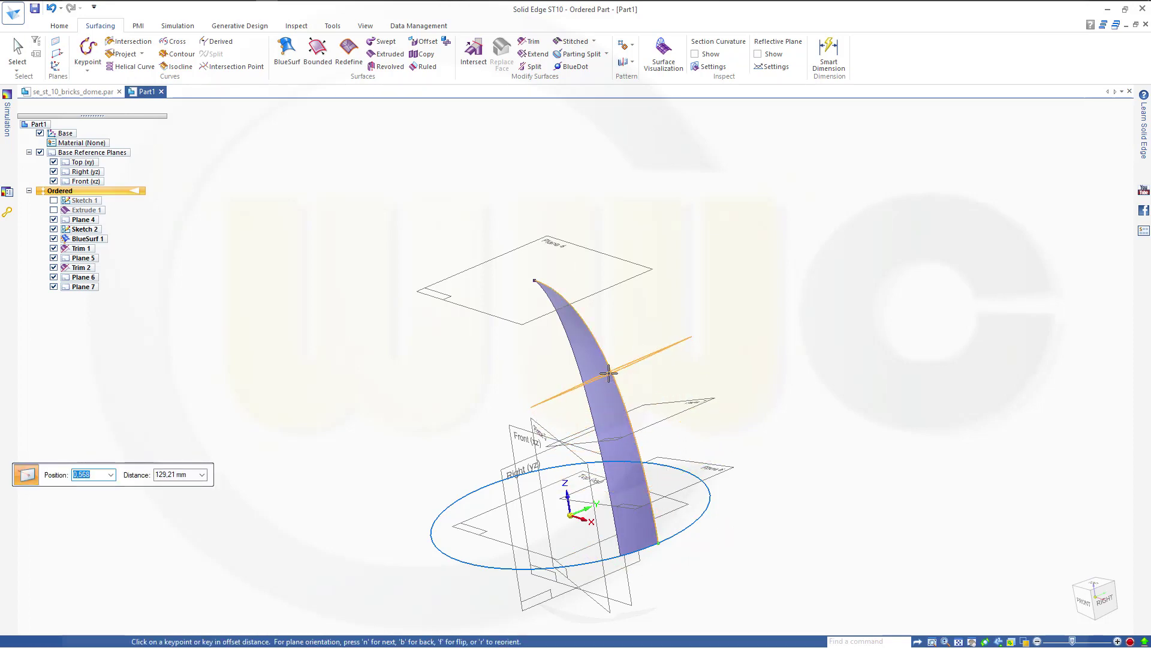
{"action": "type", "text": "0.6"}
{"action": "key", "text": "Return"}
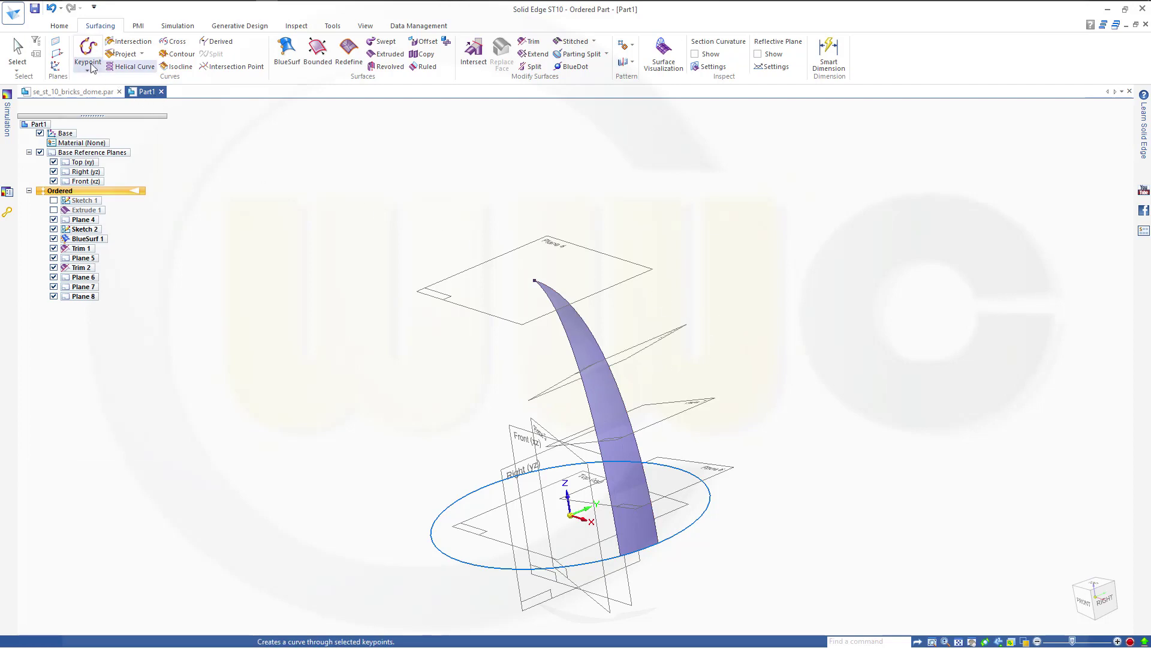
{"action": "left_click", "coordinate": [65, 58]}
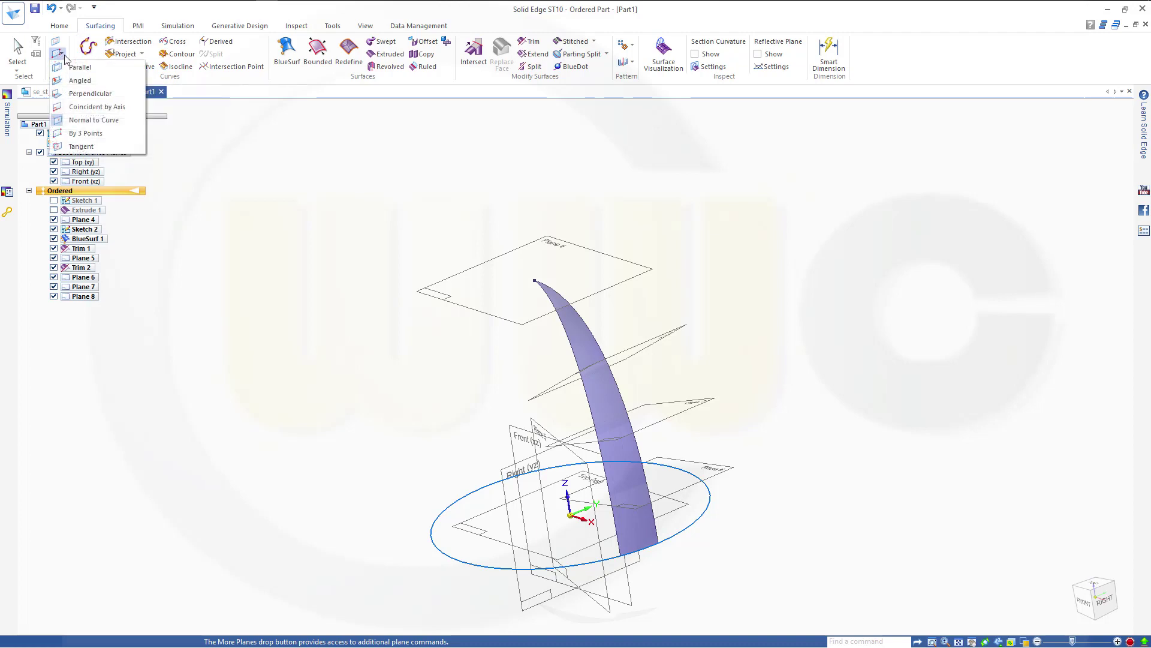
{"action": "left_click", "coordinate": [90, 122]}
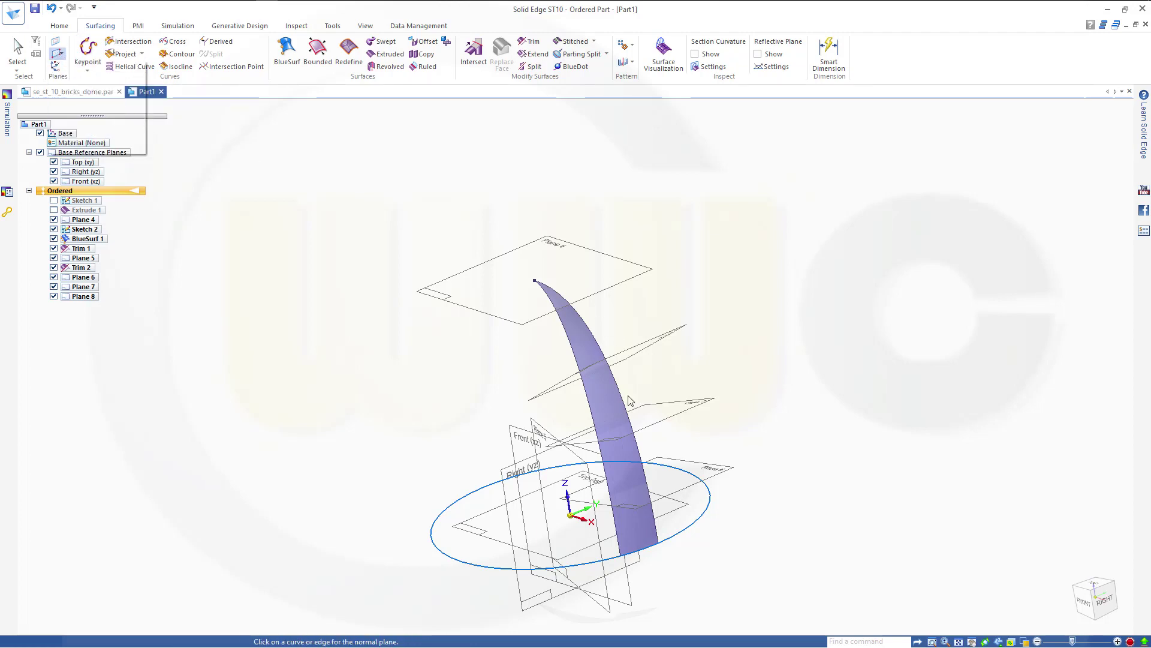
{"action": "left_click", "coordinate": [651, 487]}
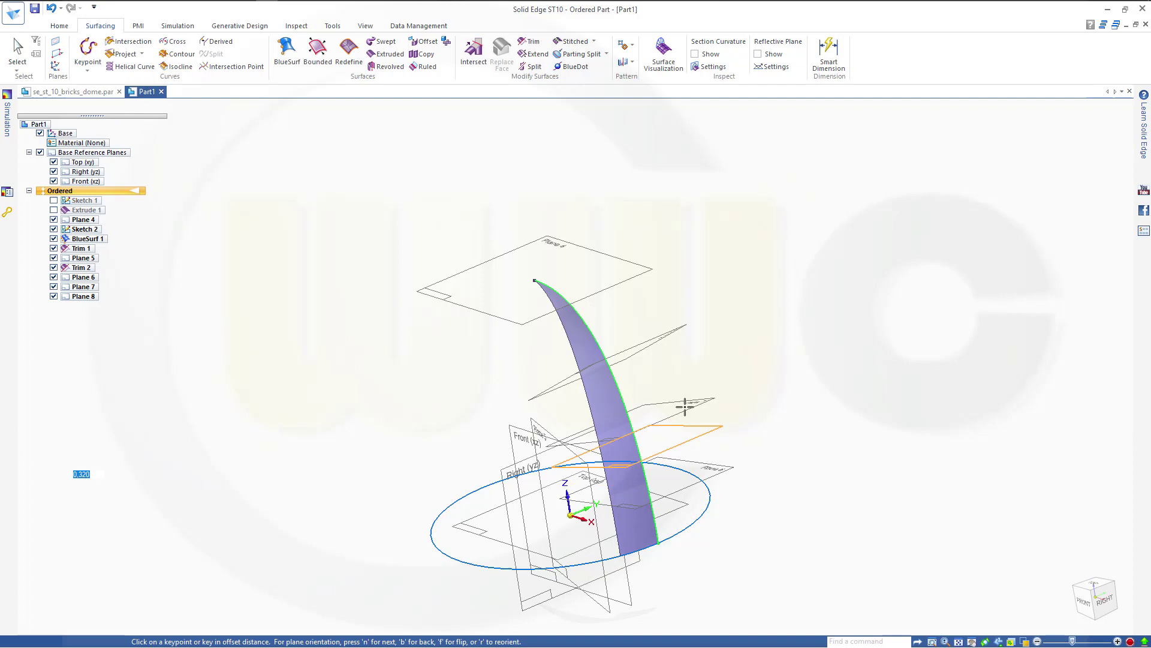
{"action": "type", "text": "0.8"}
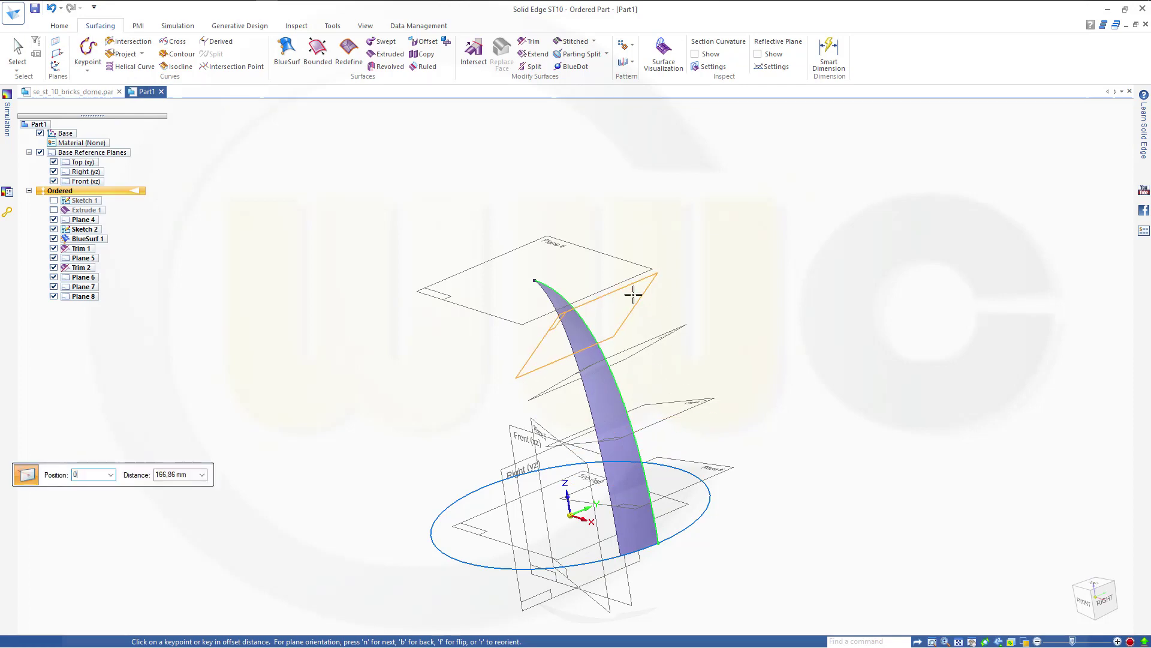
{"action": "key", "text": "Return"}
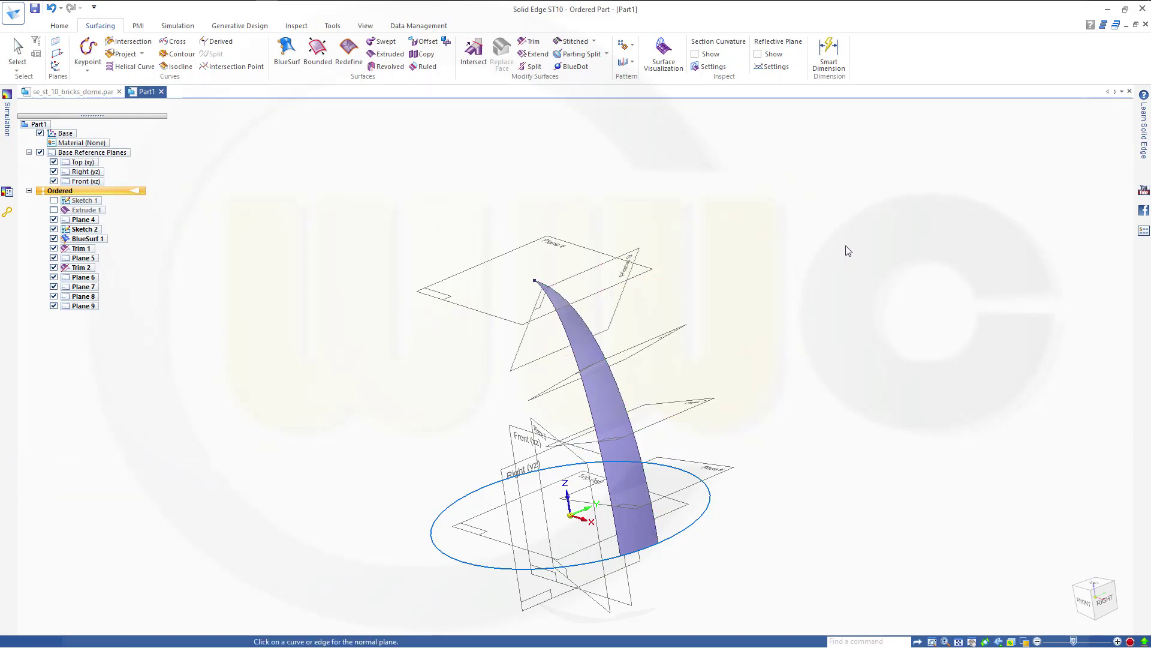
{"action": "key", "text": "Escape"}
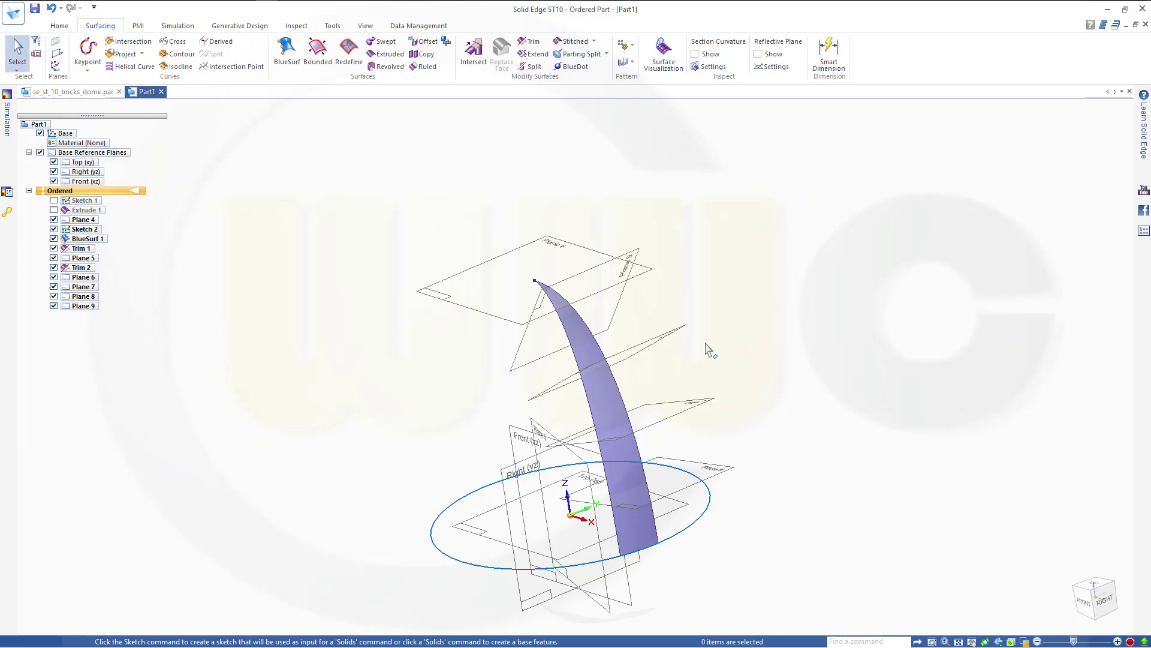
{"action": "middle_click_drag", "start_coordinate": [712, 344], "coordinate": [804, 336]}
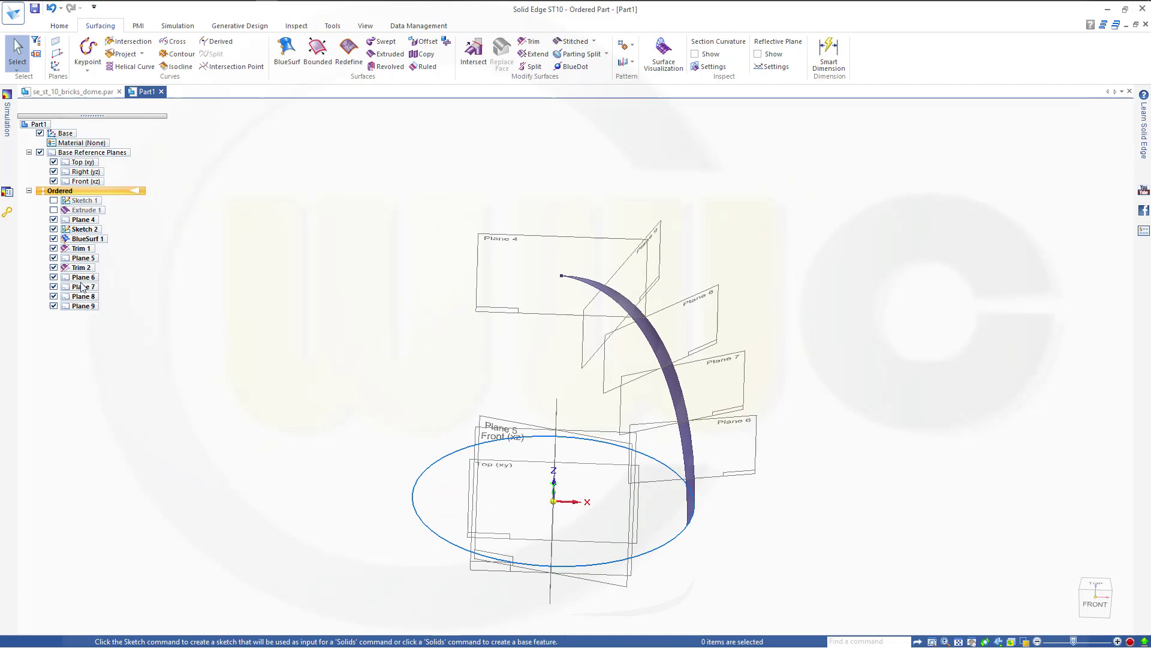
Step: Hide Plane 4 and Plane 5 in PathFinder and tilt the view to see the planes edge-on
{"action": "left_click", "coordinate": [54, 219]}
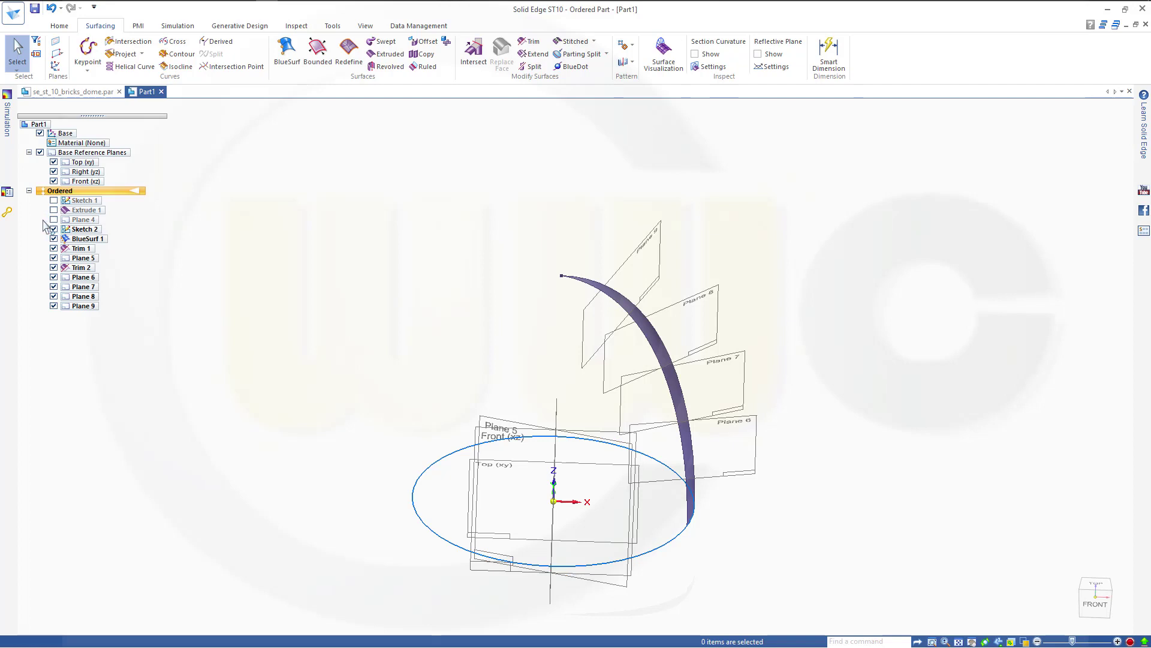
{"action": "left_click", "coordinate": [54, 258]}
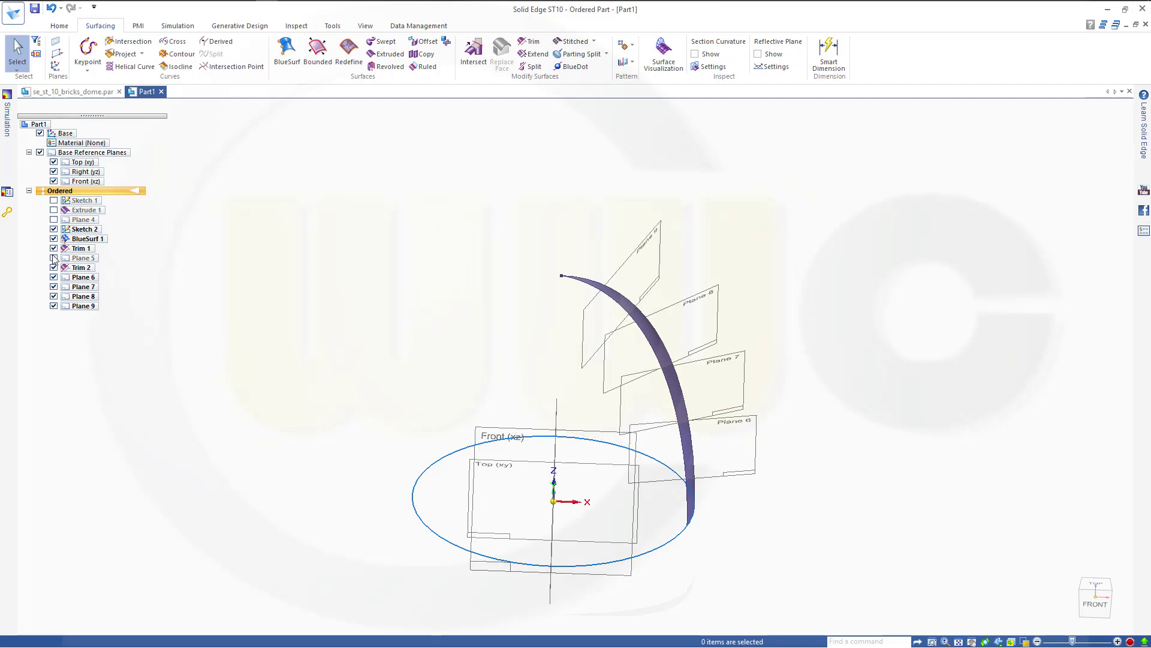
{"action": "middle_click_drag", "start_coordinate": [316, 323], "coordinate": [305, 288]}
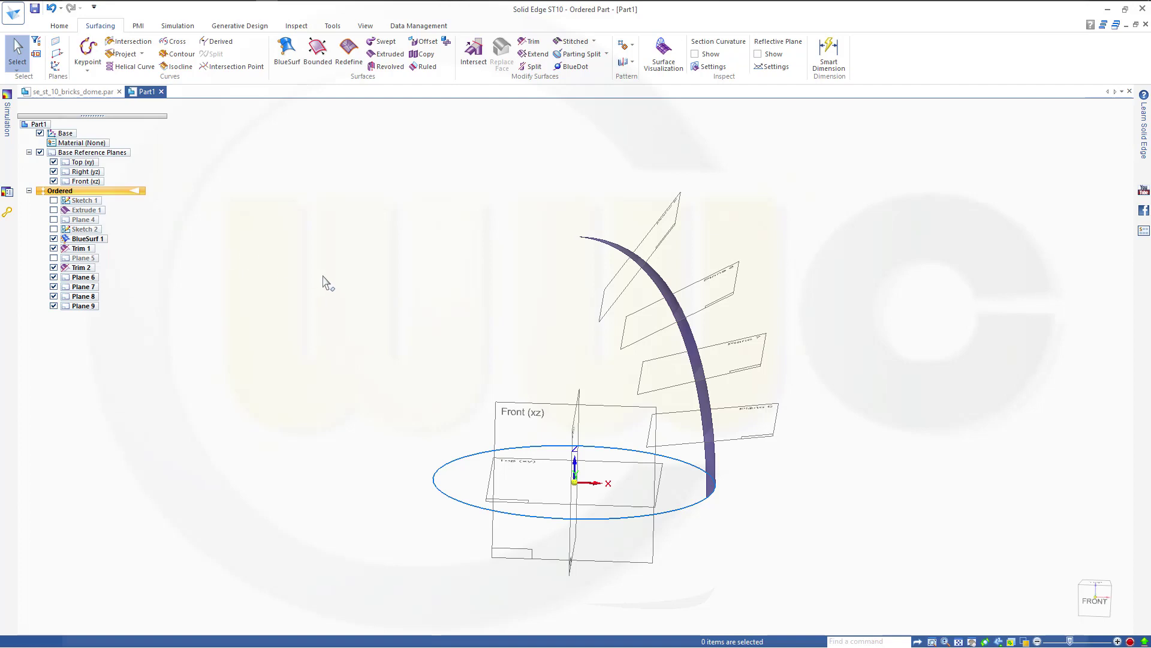
Step: Start a new sketch on the Front (xz) plane and zoom out
{"action": "left_click", "coordinate": [59, 26]}
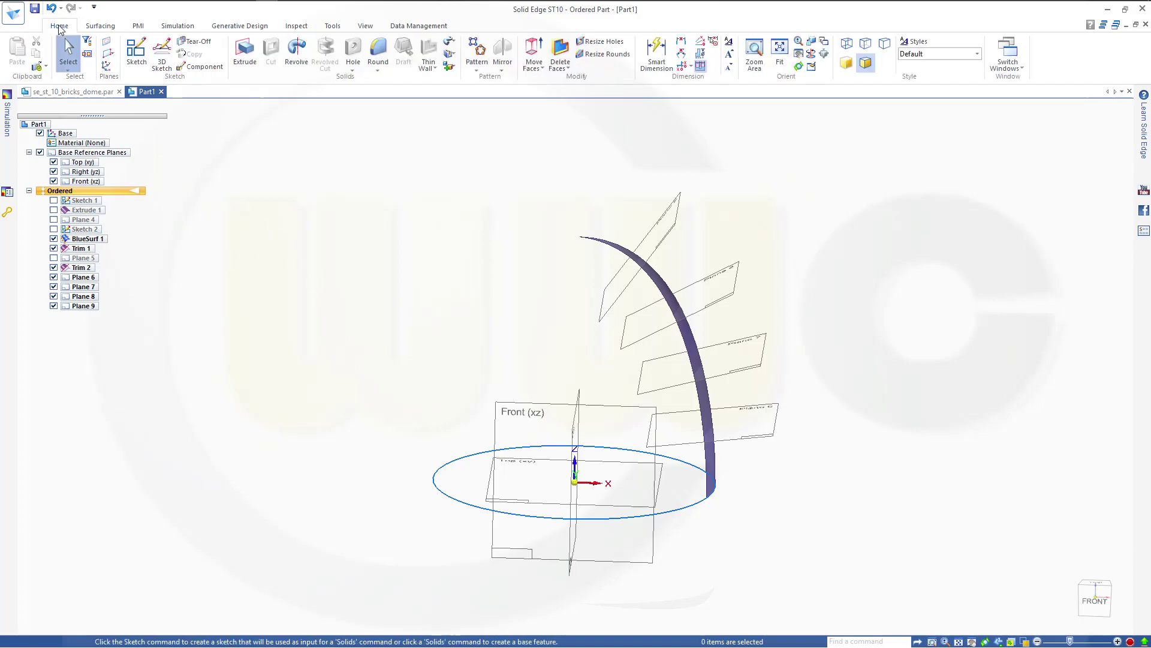
{"action": "left_click", "coordinate": [136, 53]}
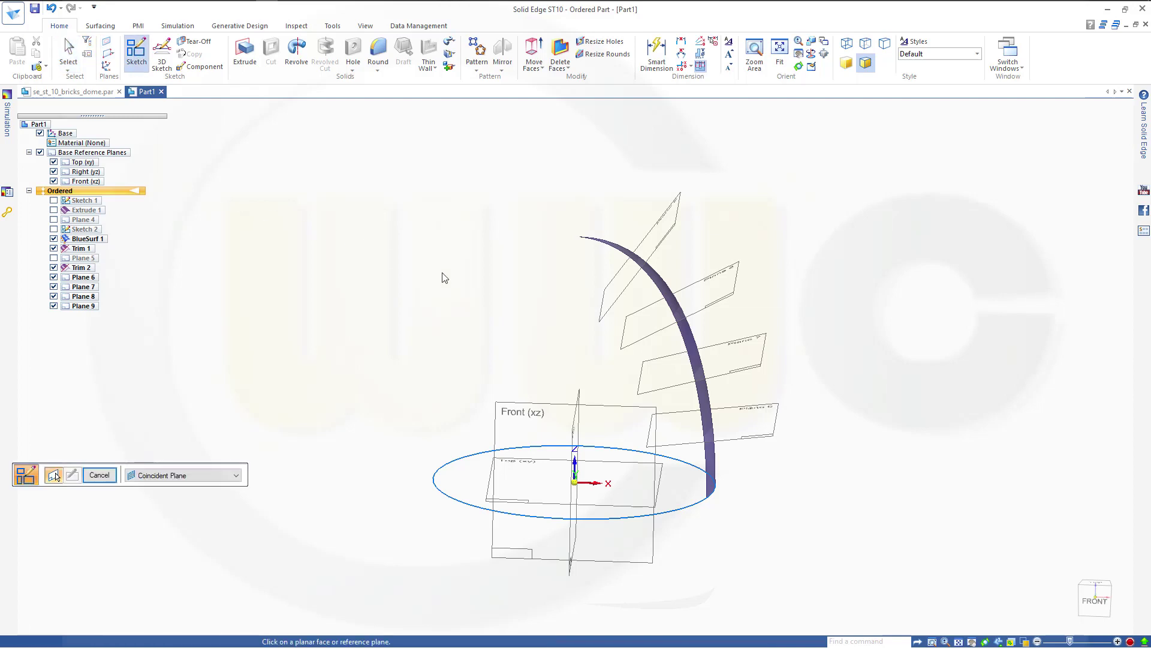
{"action": "left_click", "coordinate": [521, 409]}
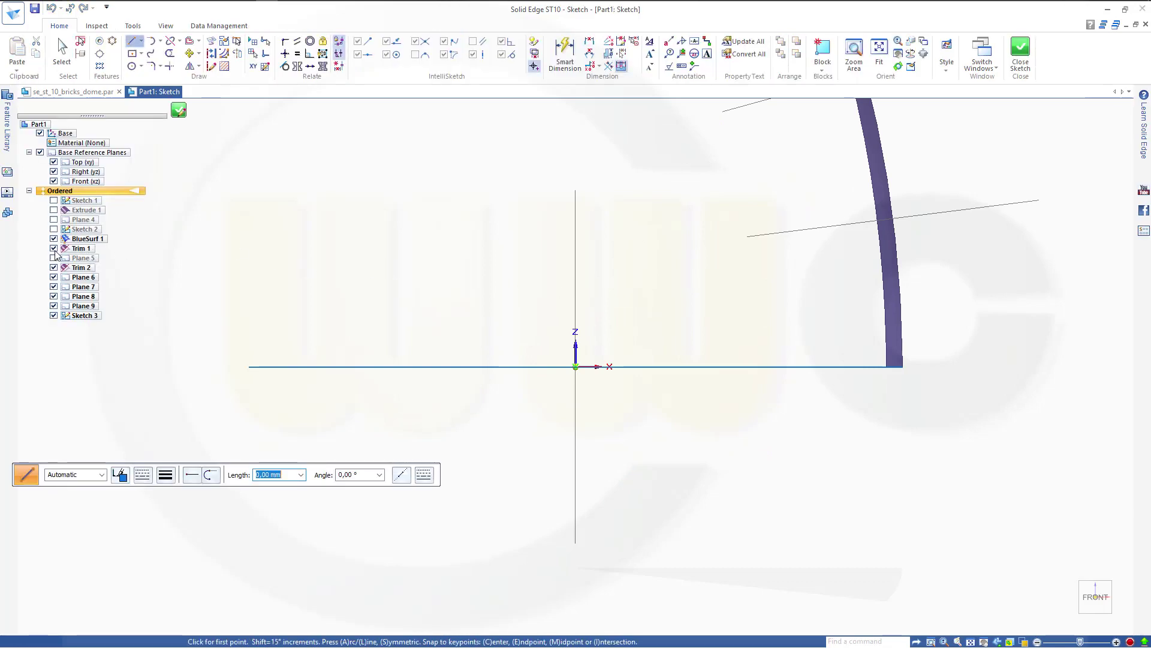
{"action": "scroll", "coordinate": [569, 270], "scroll_direction": "down", "scroll_amount": 6}
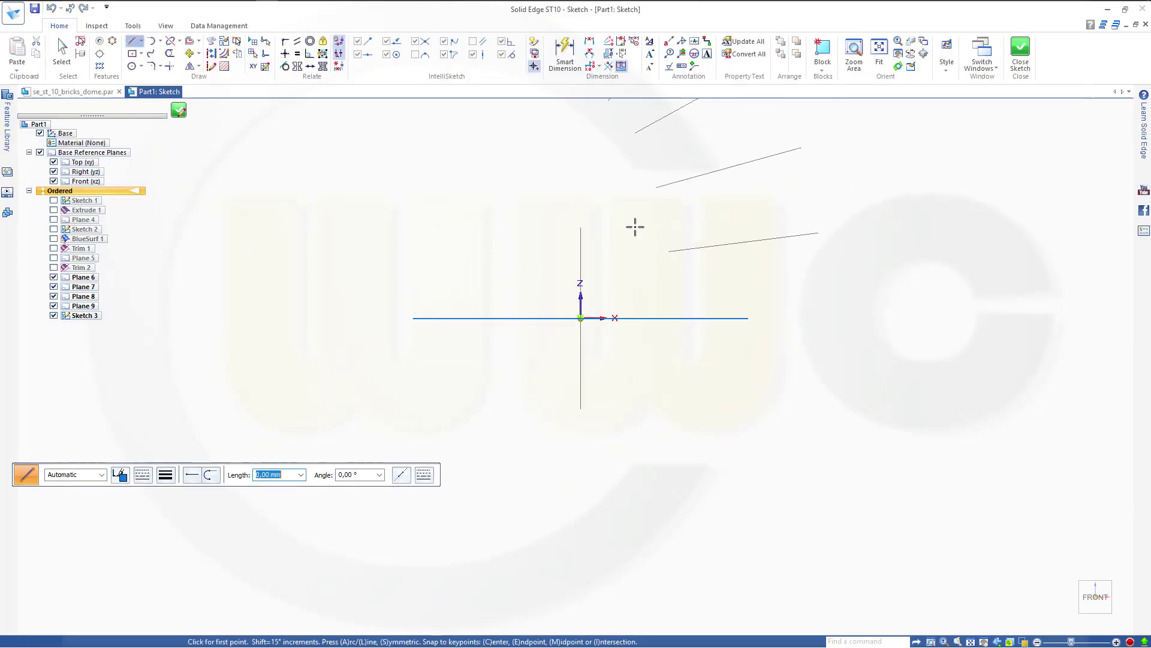
Step: Project the edges of the four normal planes into the sketch
{"action": "left_click", "coordinate": [213, 44]}
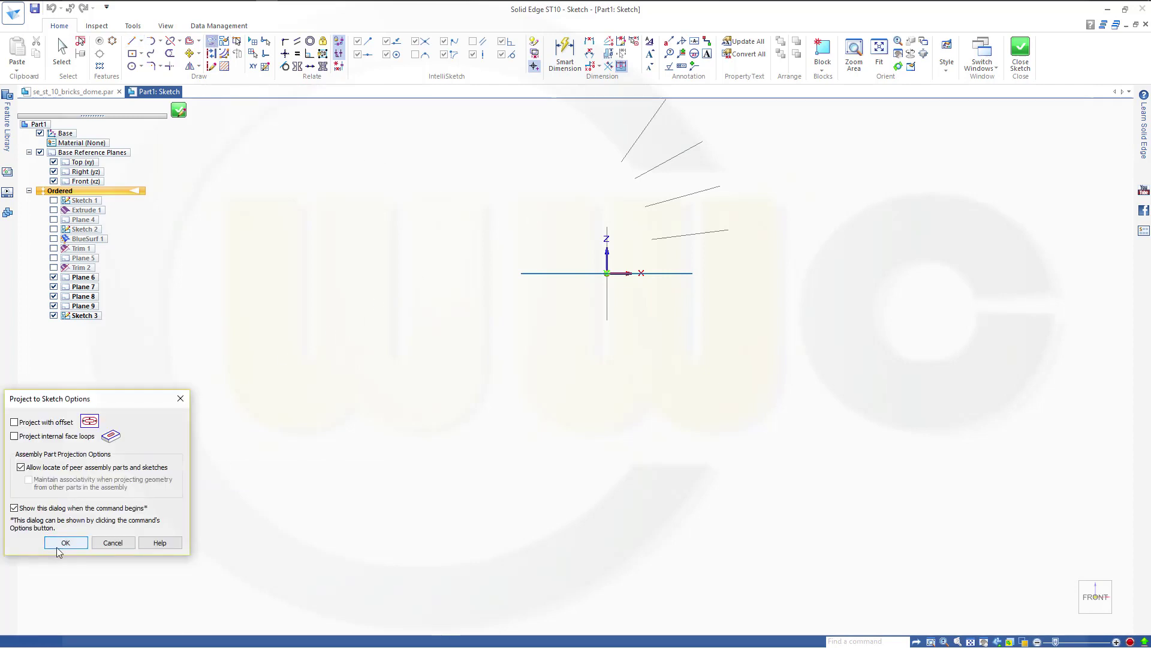
{"action": "left_click", "coordinate": [57, 544]}
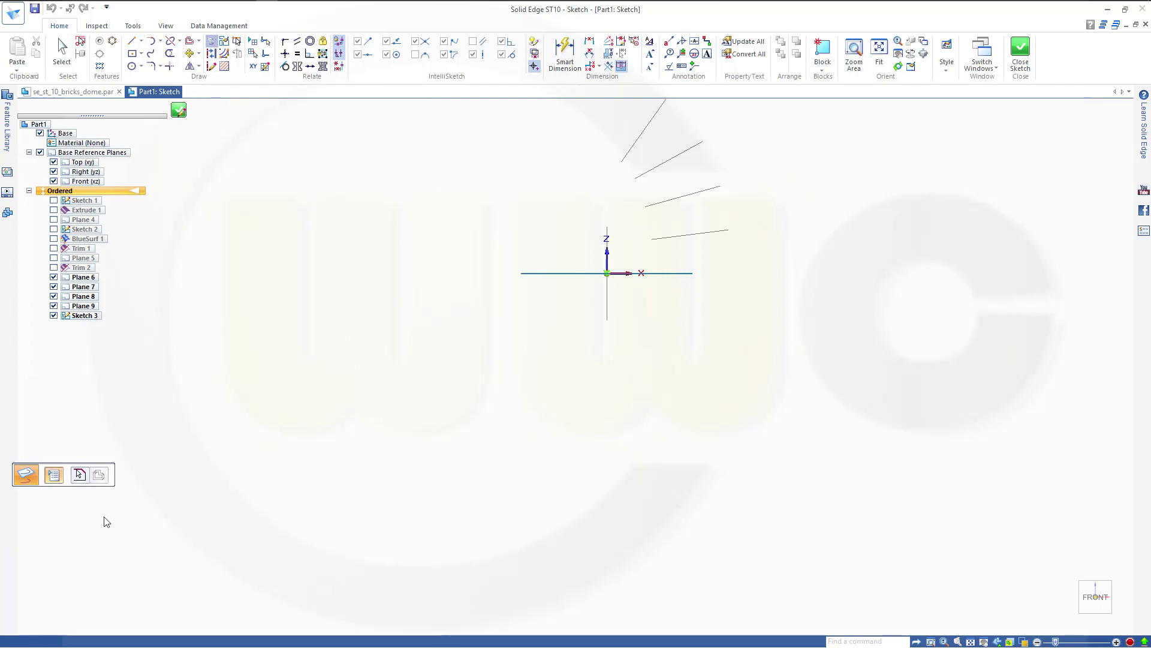
{"action": "left_click", "coordinate": [631, 151]}
{"action": "left_click", "coordinate": [680, 159]}
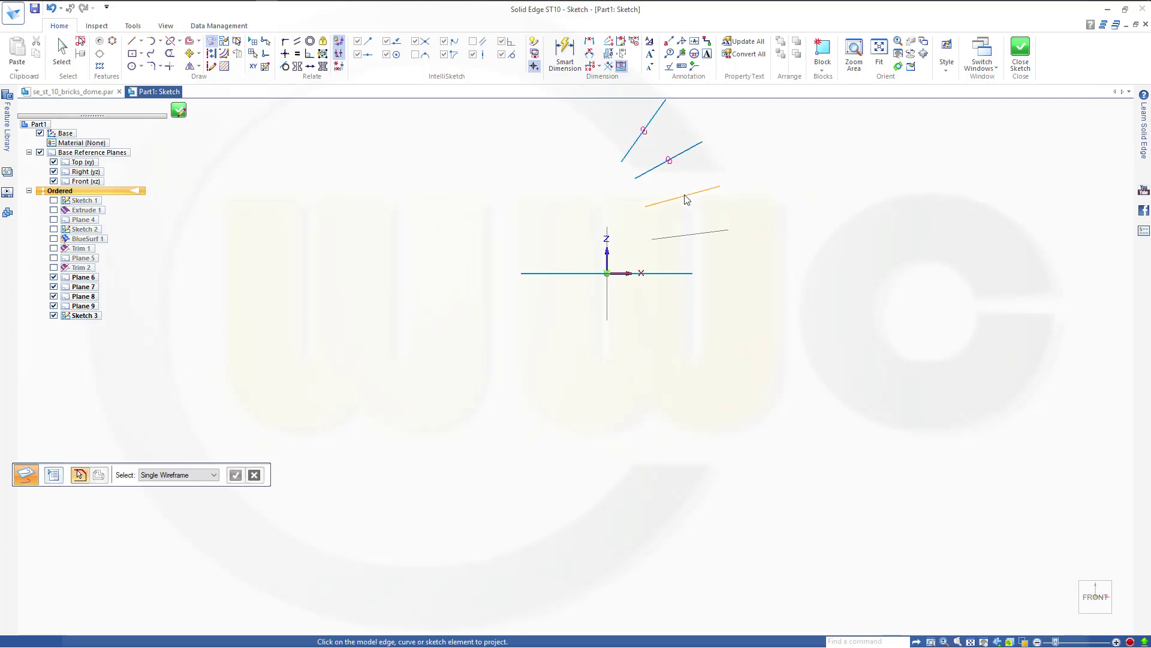
{"action": "left_click", "coordinate": [687, 200]}
{"action": "left_click", "coordinate": [697, 235]}
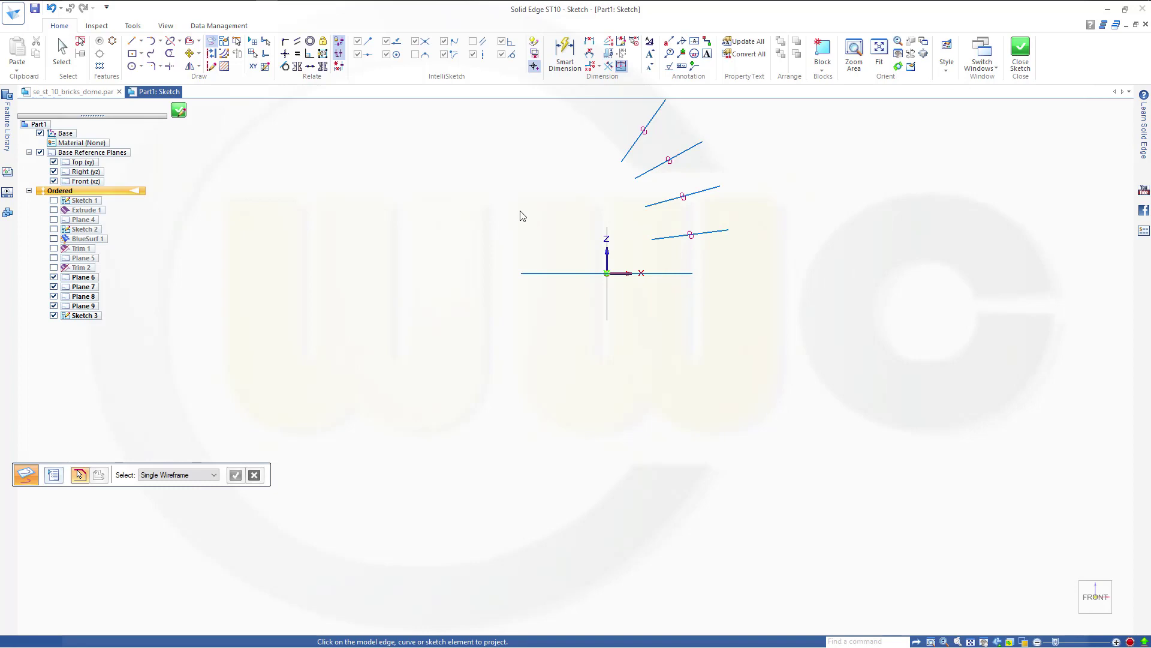
{"action": "mouse_move", "coordinate": [520, 216]}
{"action": "middle_mouse_down"}
{"action": "mouse_move", "coordinate": [538, 179]}
{"action": "mouse_move", "coordinate": [529, 262]}
{"action": "mouse_move", "coordinate": [325, 215]}
{"action": "middle_mouse_up"}
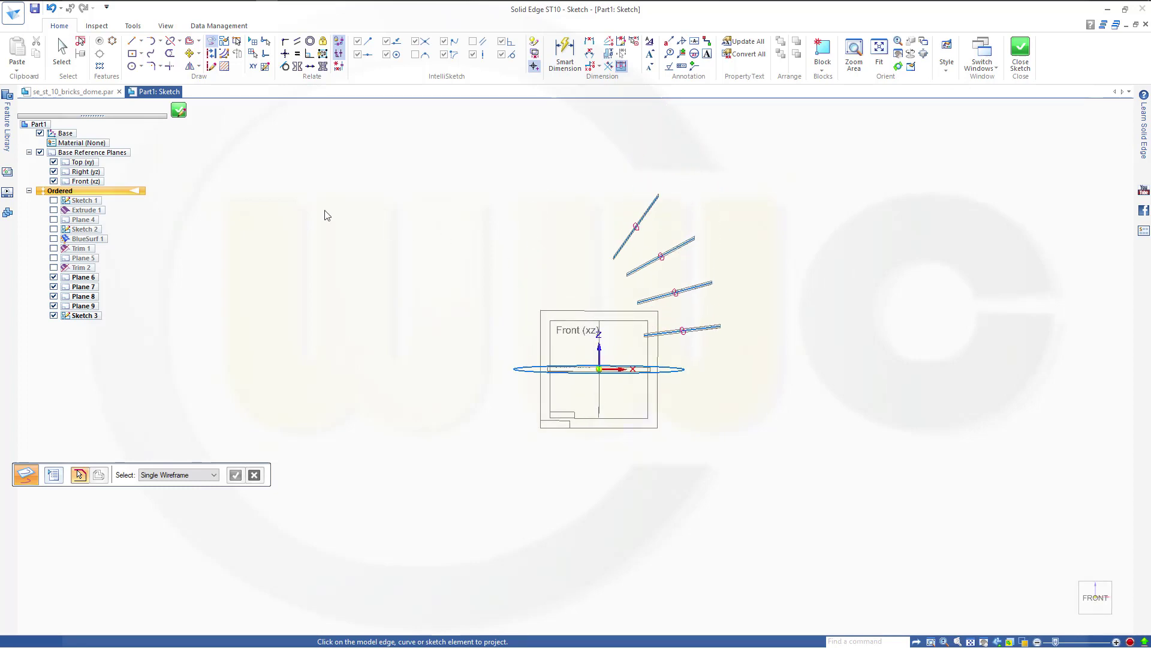
Step: Draw a vertical line rising 203.63 mm from the origin as the revolve axis
{"action": "left_click", "coordinate": [131, 40]}
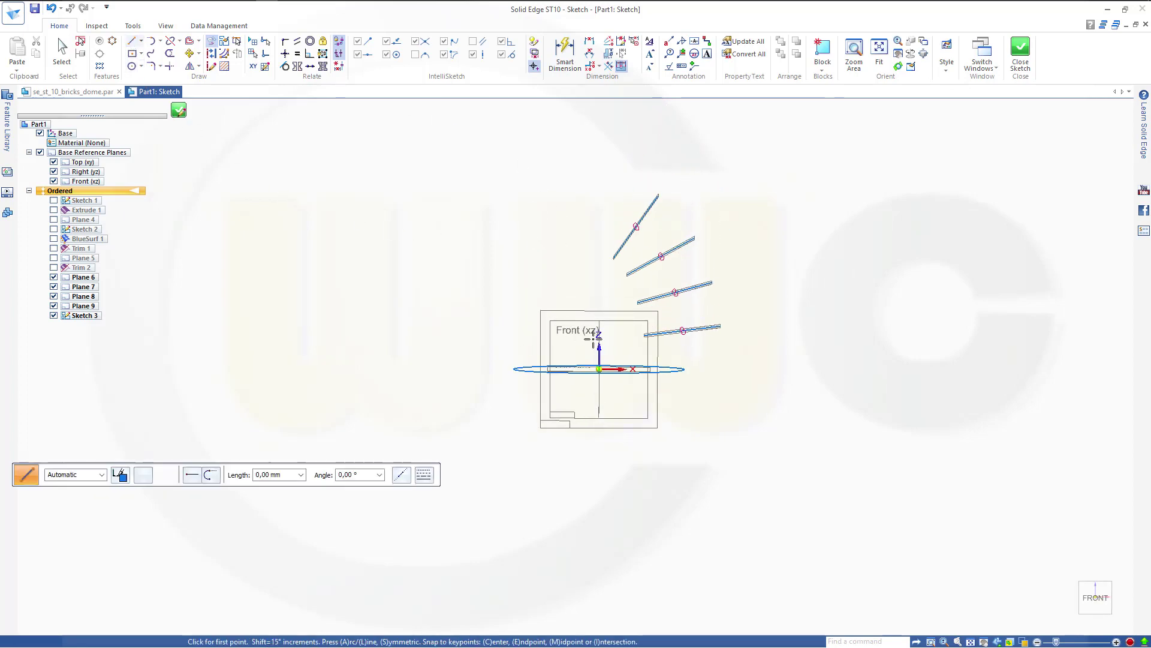
{"action": "left_click", "coordinate": [599, 369]}
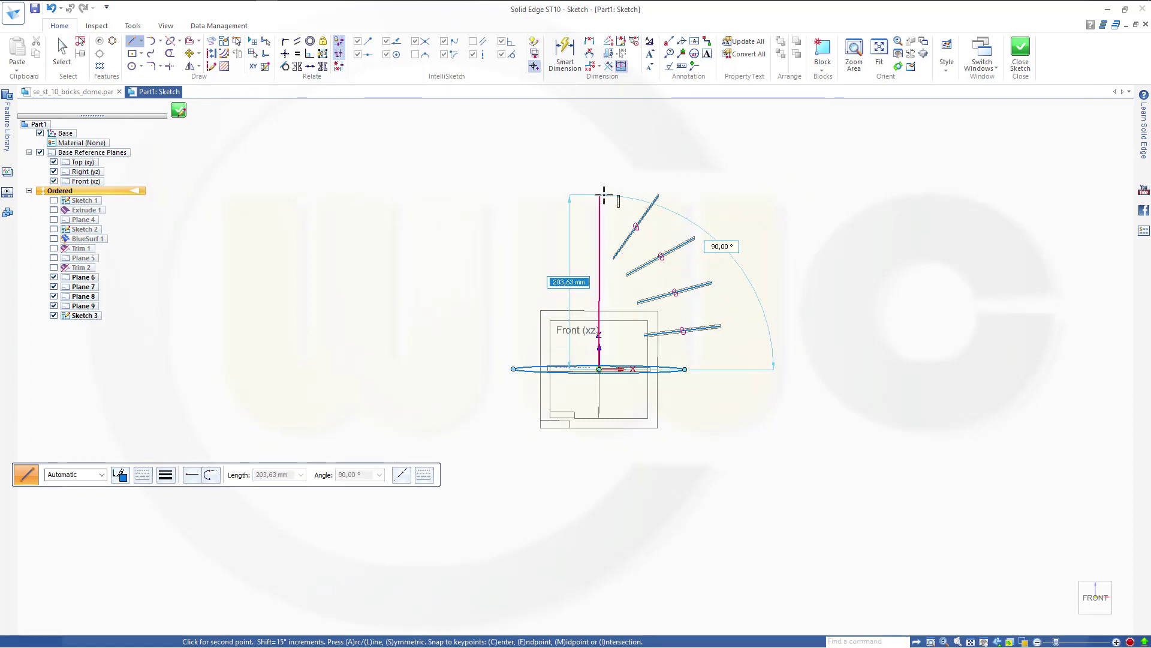
{"action": "left_click", "coordinate": [604, 195]}
Step: Close and finish Sketch 3, then show the Surfacing tools
{"action": "key", "text": "Escape"}
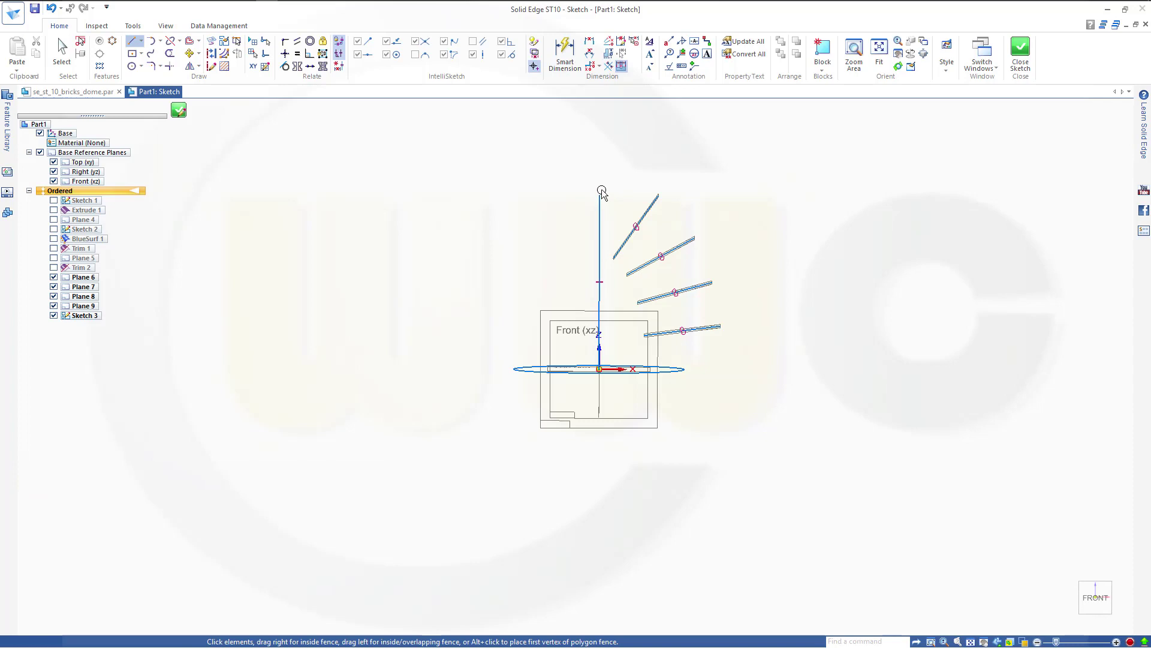
{"action": "left_click", "coordinate": [1020, 52]}
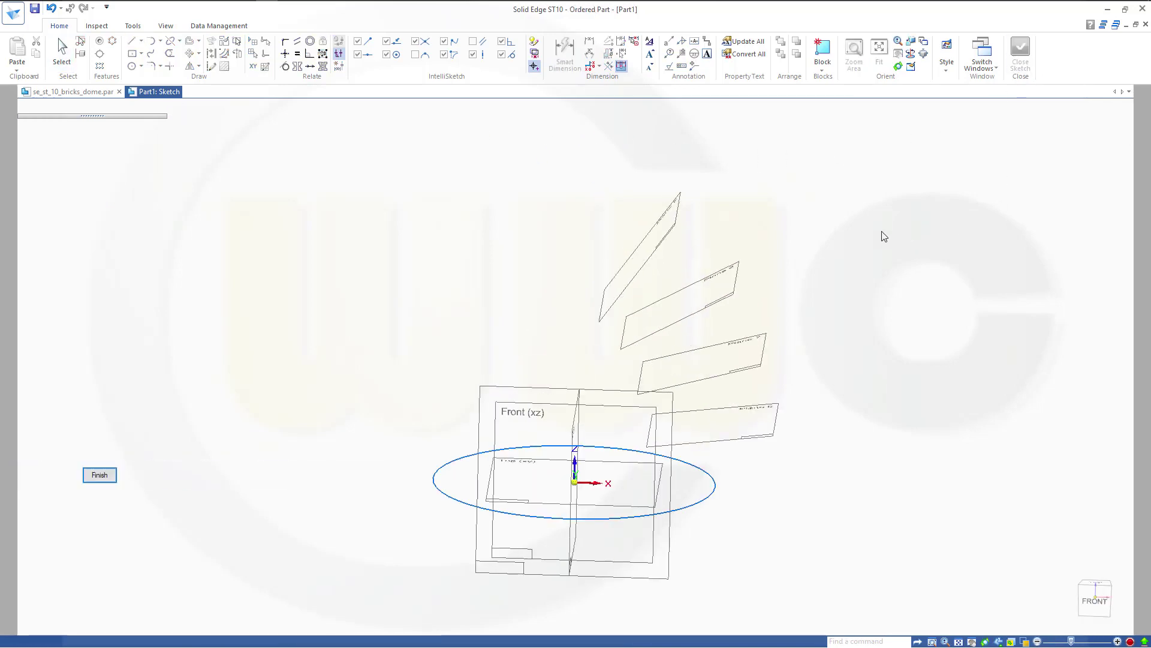
{"action": "left_click", "coordinate": [100, 474]}
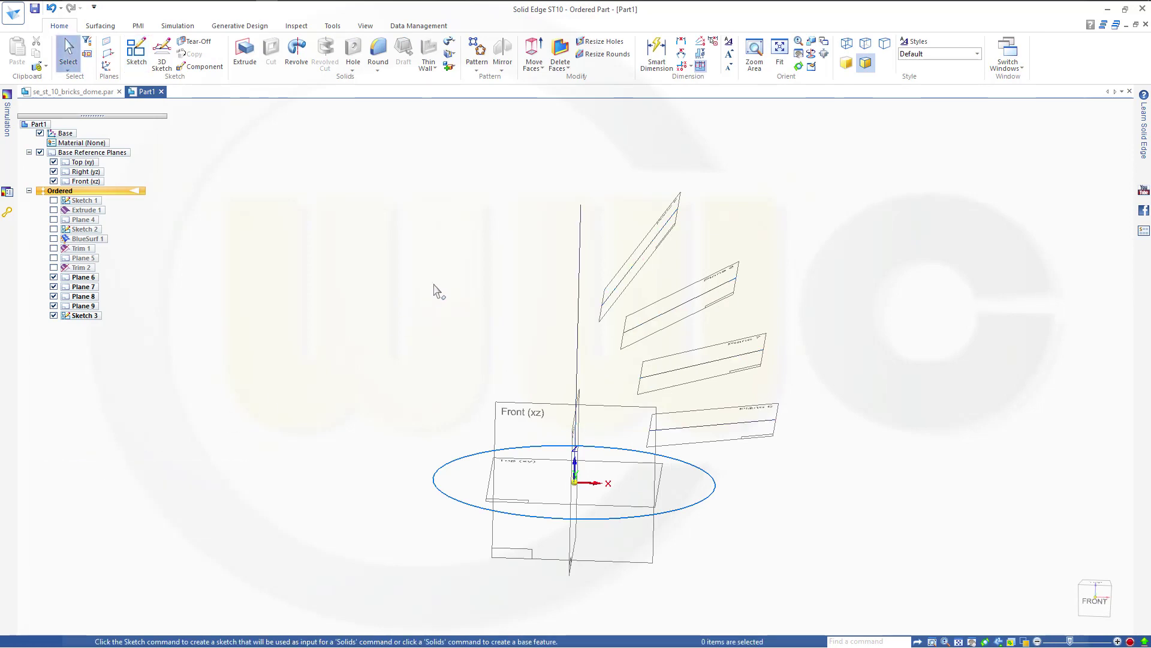
{"action": "mouse_move", "coordinate": [430, 299]}
{"action": "middle_mouse_down"}
{"action": "mouse_move", "coordinate": [442, 260]}
{"action": "mouse_move", "coordinate": [412, 288]}
{"action": "middle_mouse_up"}
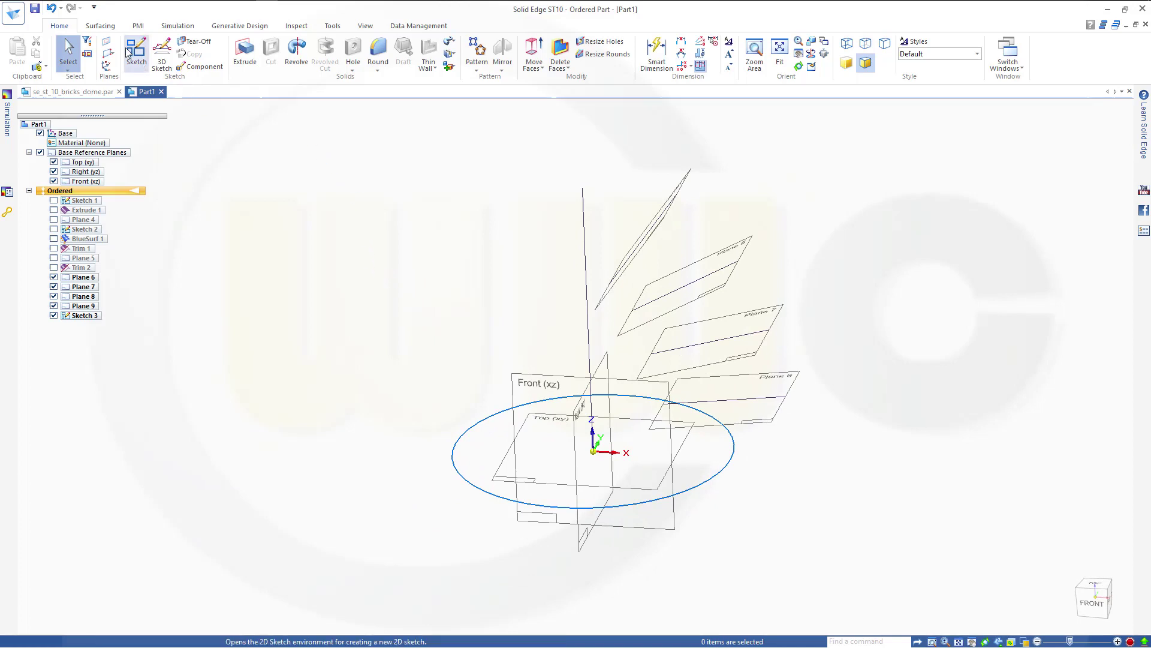
{"action": "left_click", "coordinate": [103, 26]}
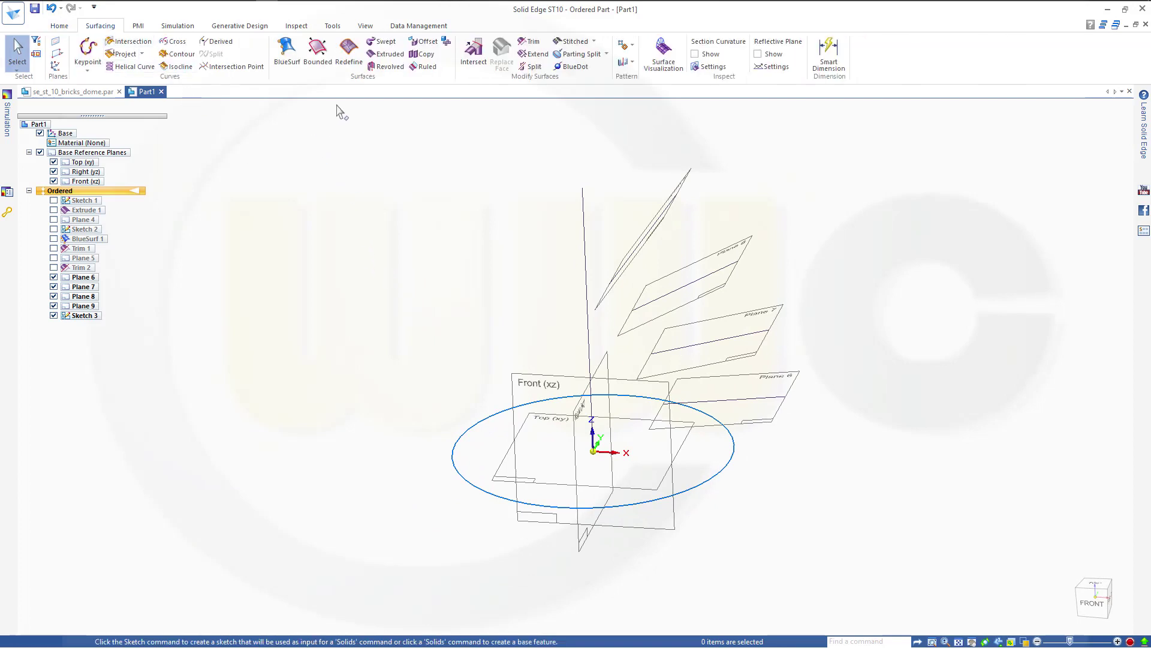
Step: Revolve the top brick line and the Plane 8 line 45° around the vertical axis
{"action": "left_click", "coordinate": [385, 66]}
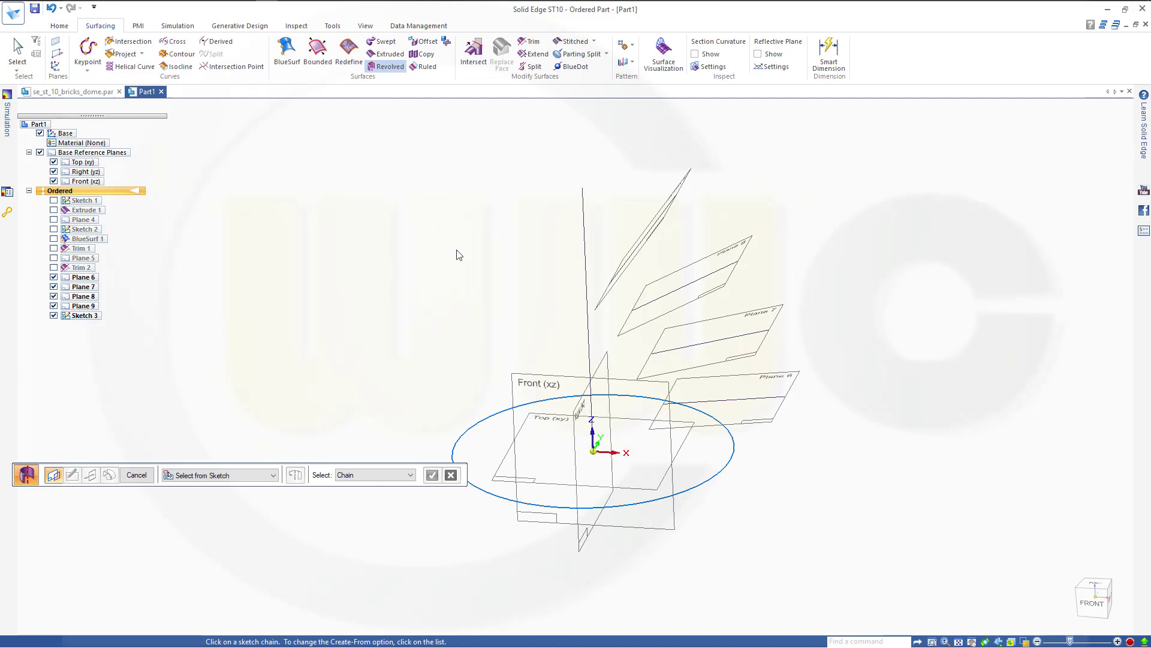
{"action": "left_click", "coordinate": [629, 260]}
{"action": "right_click", "coordinate": [357, 324]}
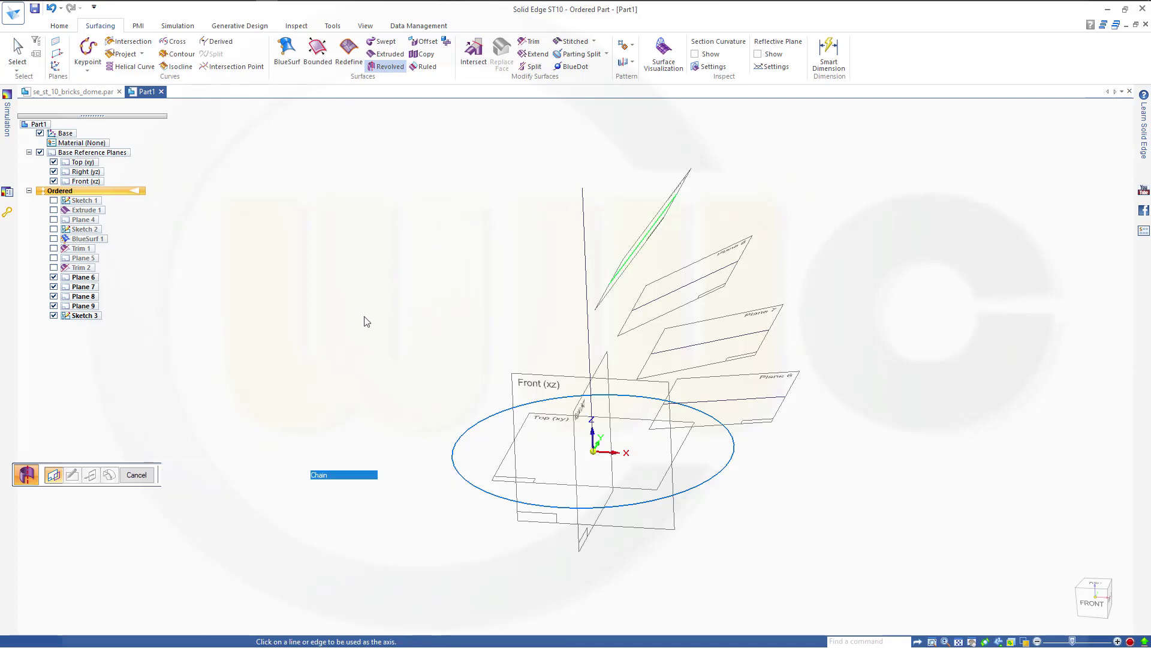
{"action": "left_click", "coordinate": [588, 304]}
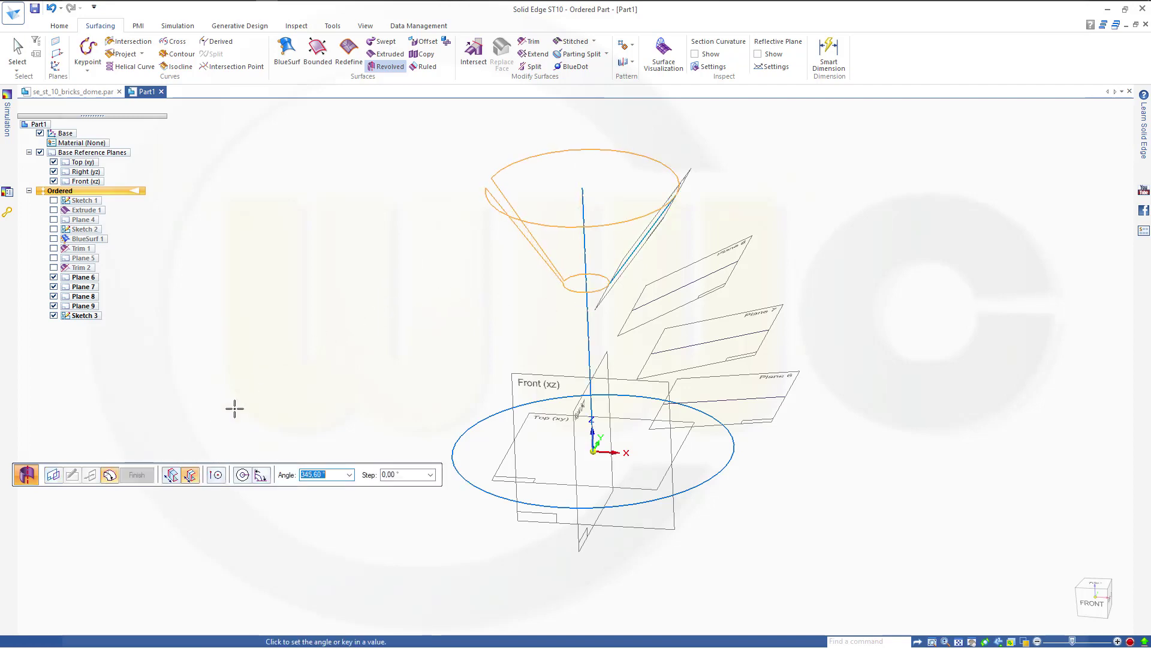
{"action": "left_click", "coordinate": [186, 478]}
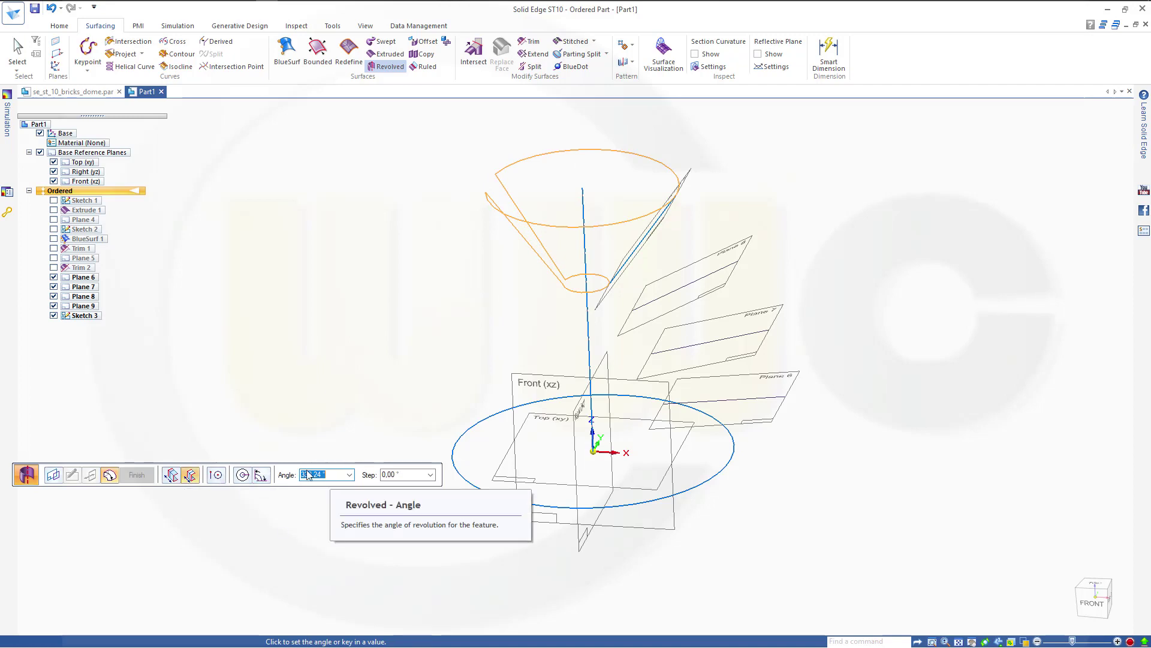
{"action": "type", "text": "45"}
{"action": "key", "text": "Return"}
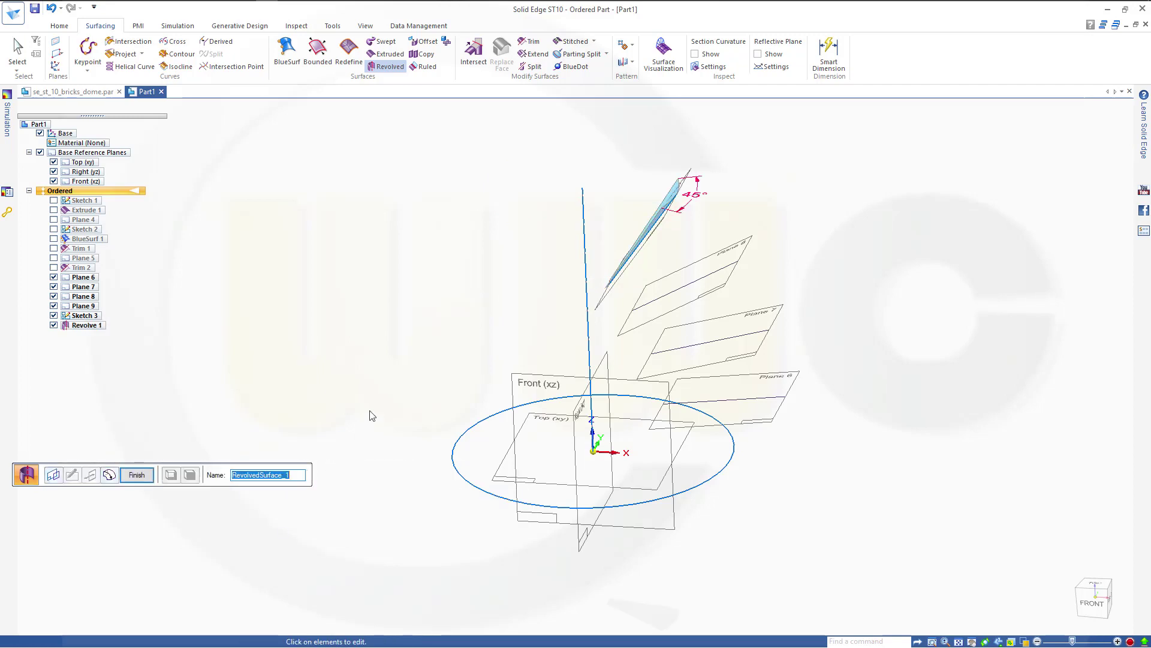
{"action": "left_click", "coordinate": [133, 475]}
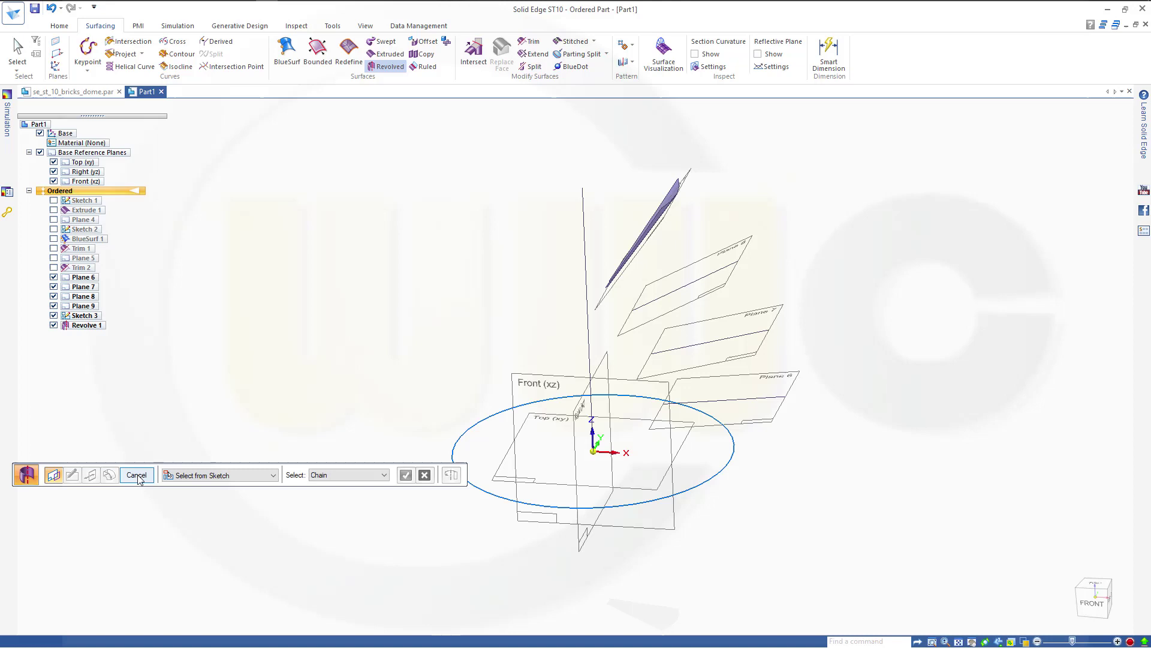
{"action": "left_click", "coordinate": [658, 300]}
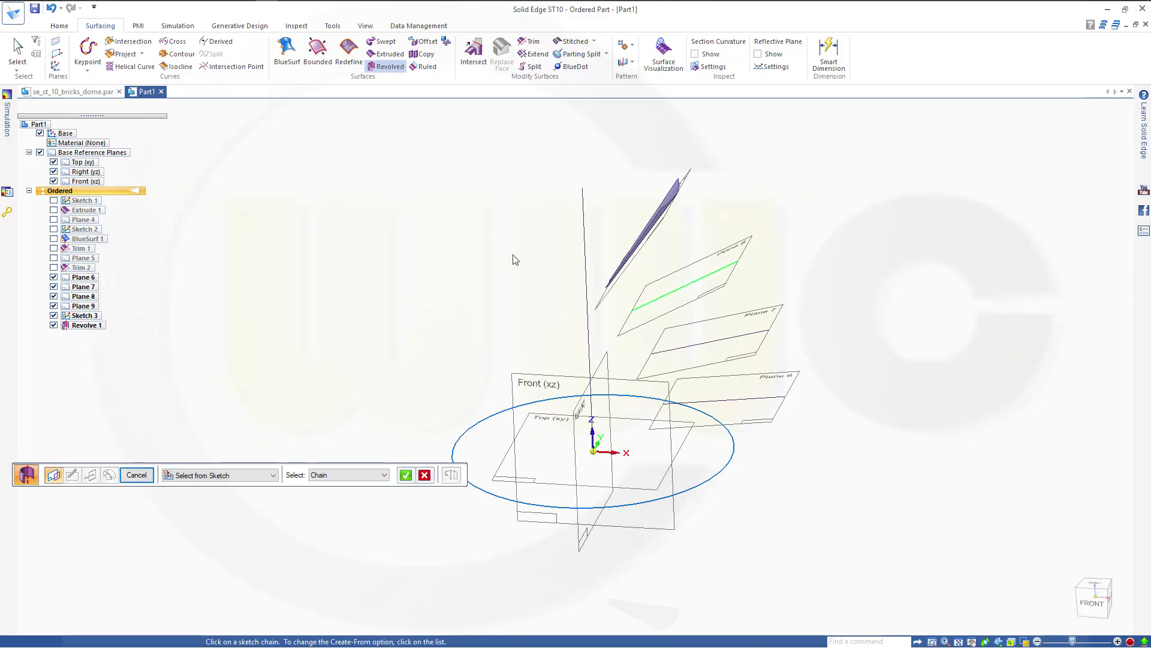
{"action": "left_click", "coordinate": [590, 368]}
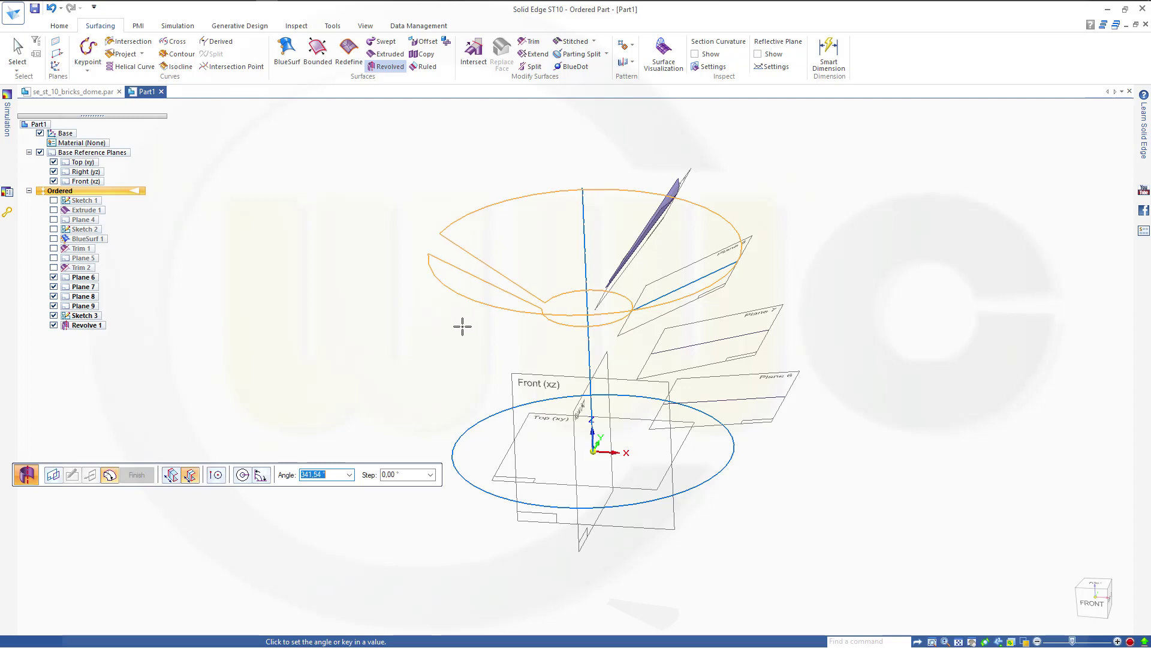
{"action": "type", "text": "45"}
{"action": "key", "text": "Return"}
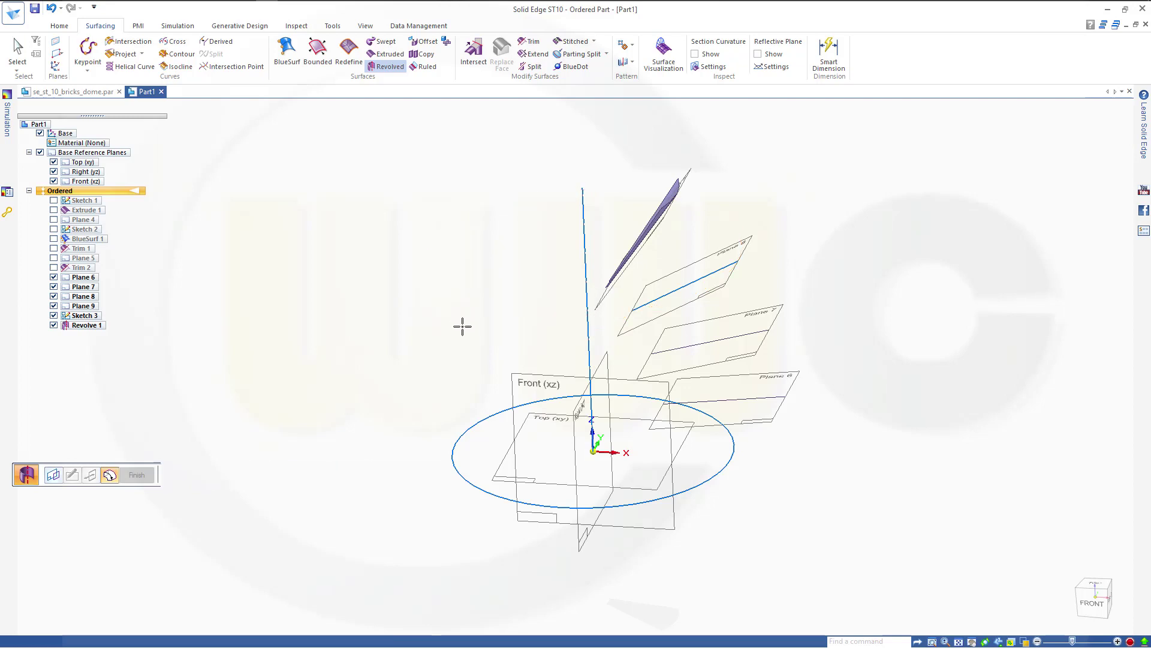
{"action": "key", "text": "Return"}
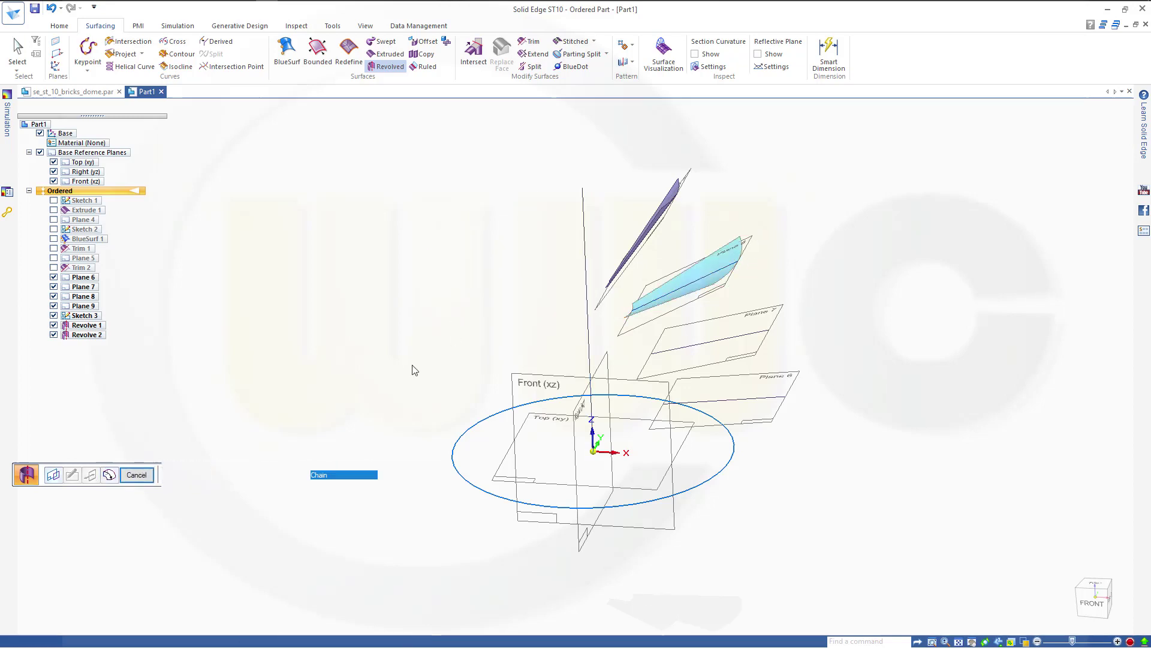
Step: Revolve the lines on Plane 7 and Plane 6 45° around the vertical axis
{"action": "left_click", "coordinate": [693, 348]}
{"action": "right_click", "coordinate": [524, 343]}
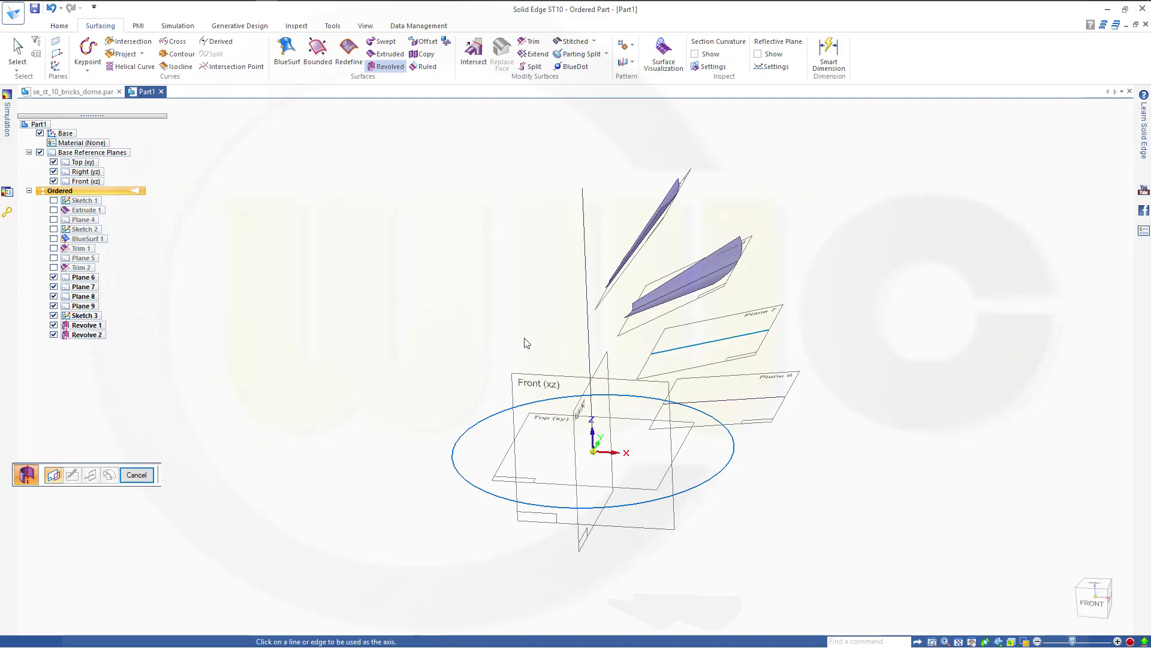
{"action": "left_click", "coordinate": [586, 341]}
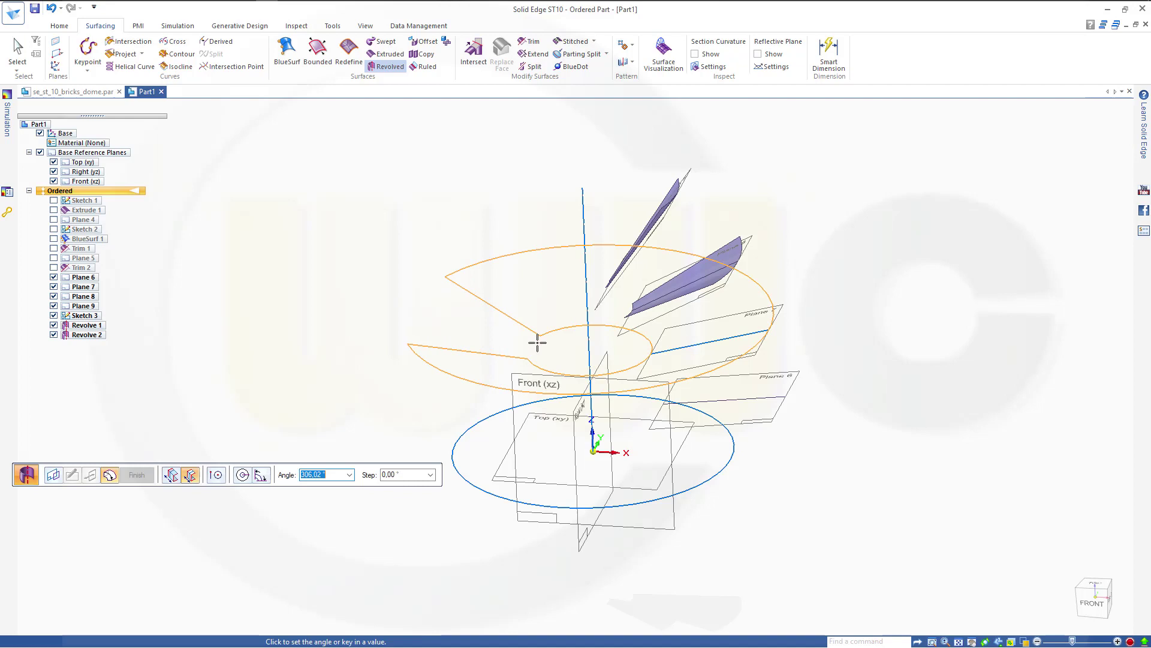
{"action": "type", "text": "45"}
{"action": "key", "text": "Return"}
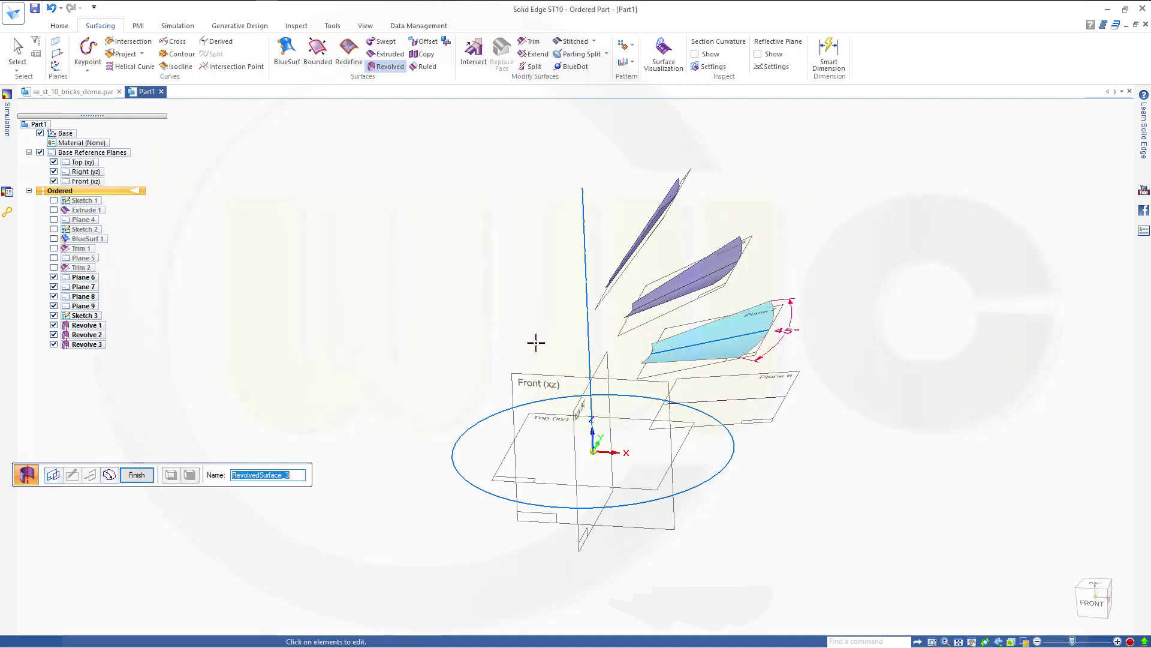
{"action": "left_click", "coordinate": [701, 401]}
{"action": "right_click", "coordinate": [545, 254]}
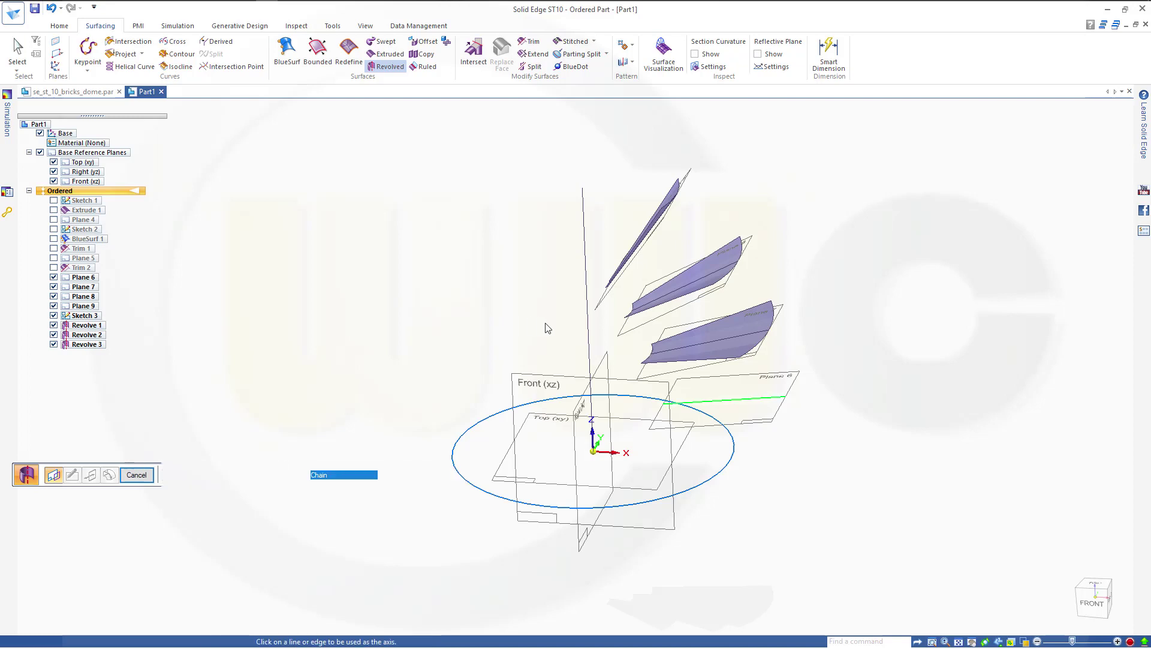
{"action": "left_click", "coordinate": [586, 282]}
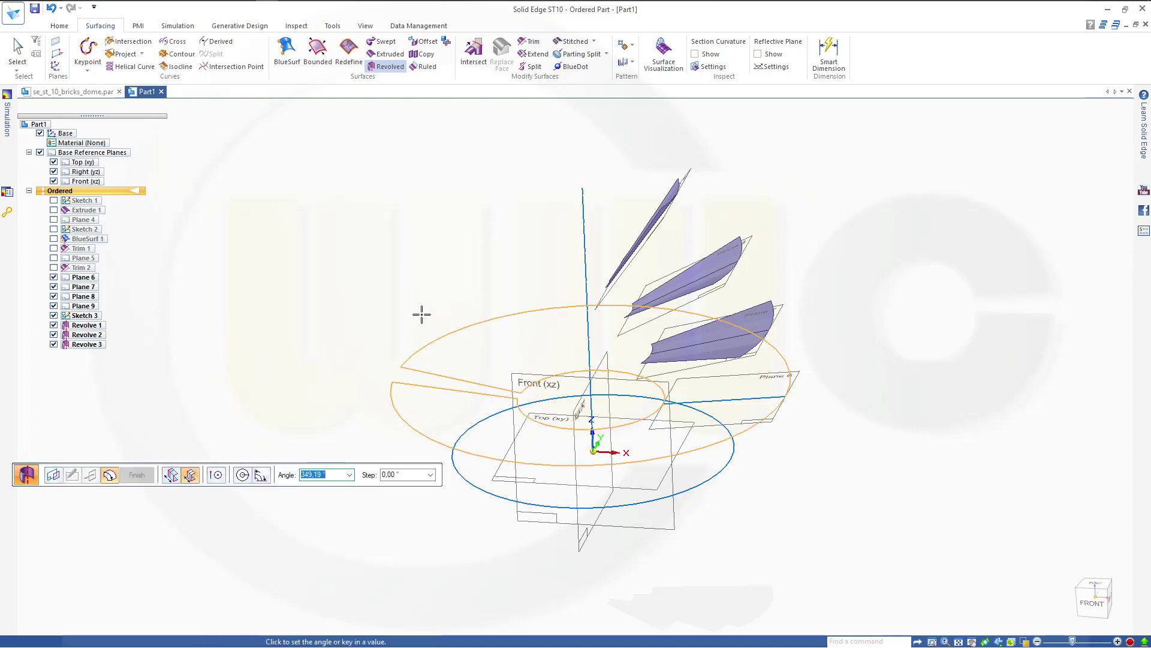
{"action": "type", "text": "45"}
{"action": "key", "text": "Return"}
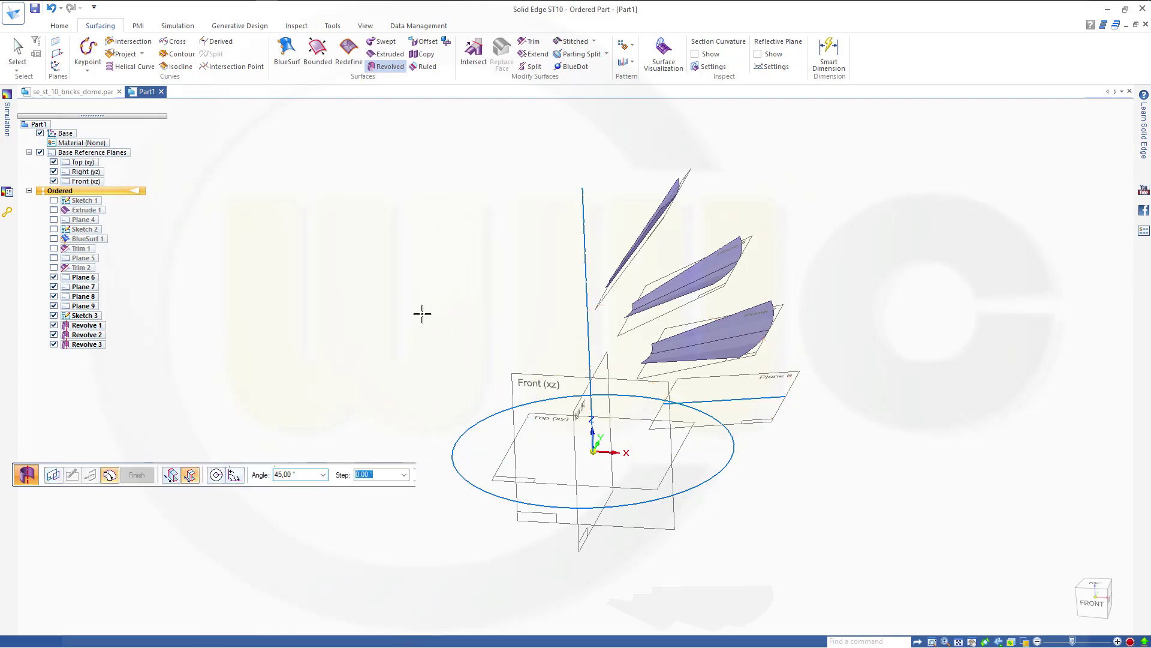
{"action": "right_click", "coordinate": [423, 316]}
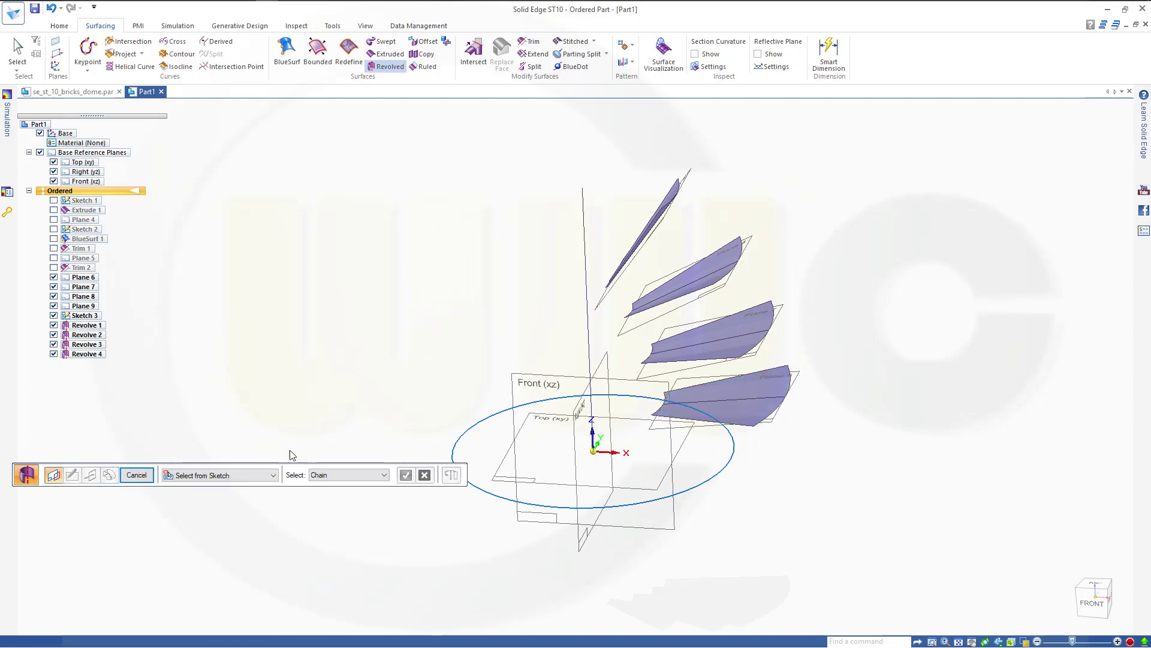
{"action": "left_click", "coordinate": [136, 475]}
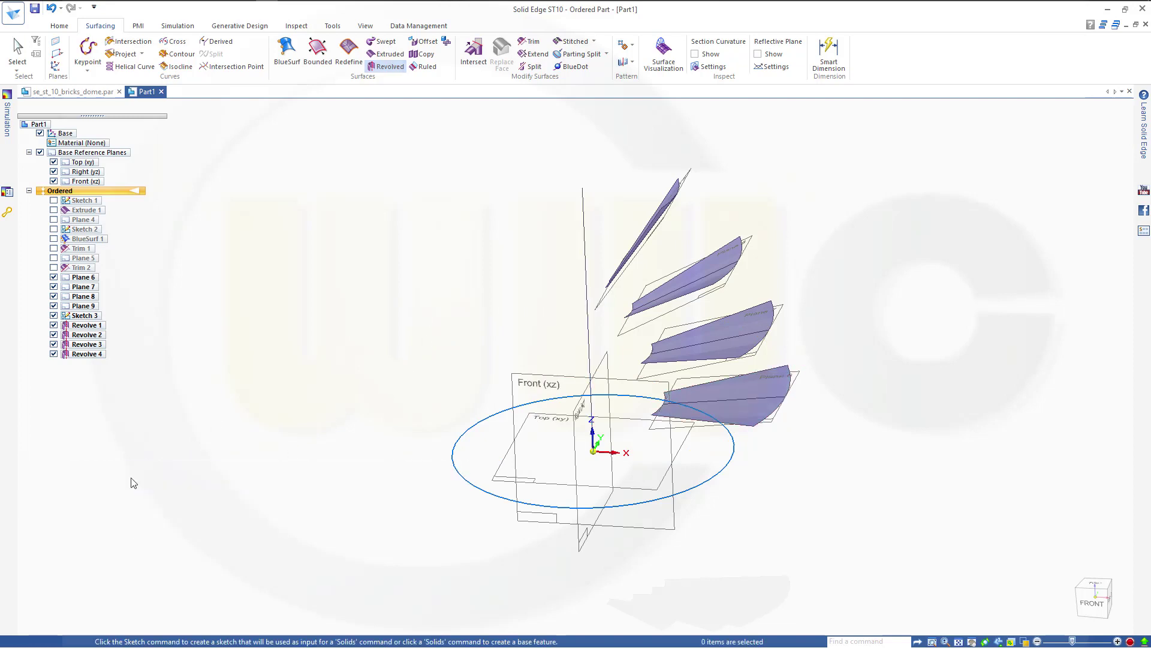
Step: Hide Plane 9 and Plane 8, and show Trim 2 alongside the revolved surfaces
{"action": "middle_click_drag", "start_coordinate": [507, 325], "coordinate": [473, 295]}
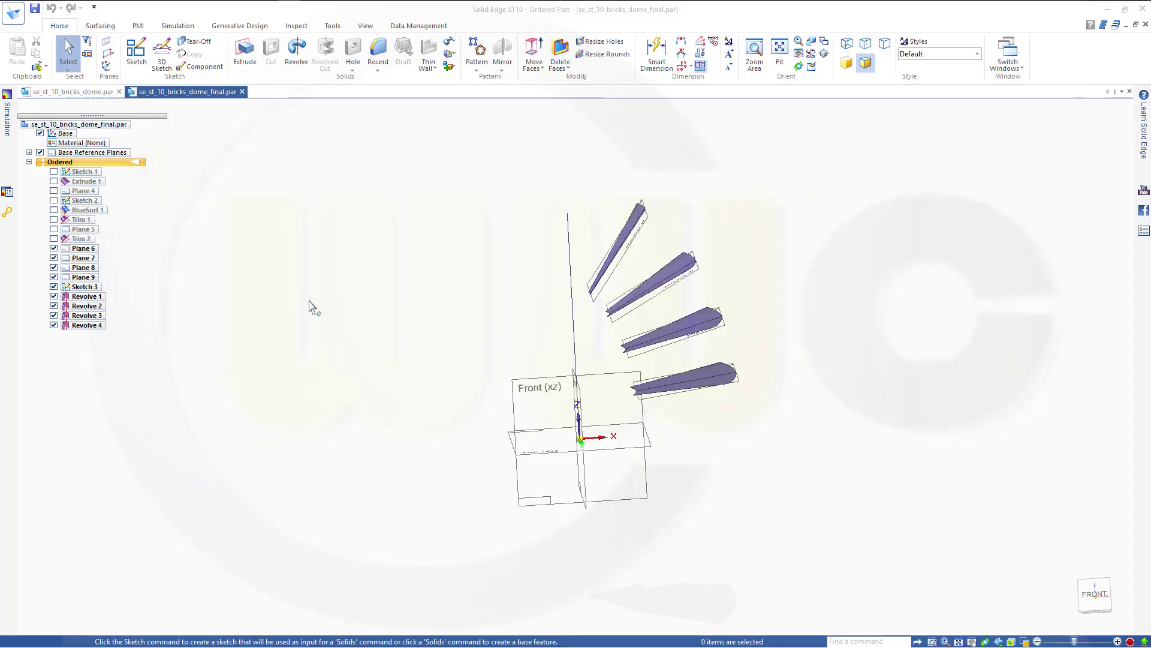
{"action": "middle_click_drag", "start_coordinate": [348, 327], "coordinate": [341, 338]}
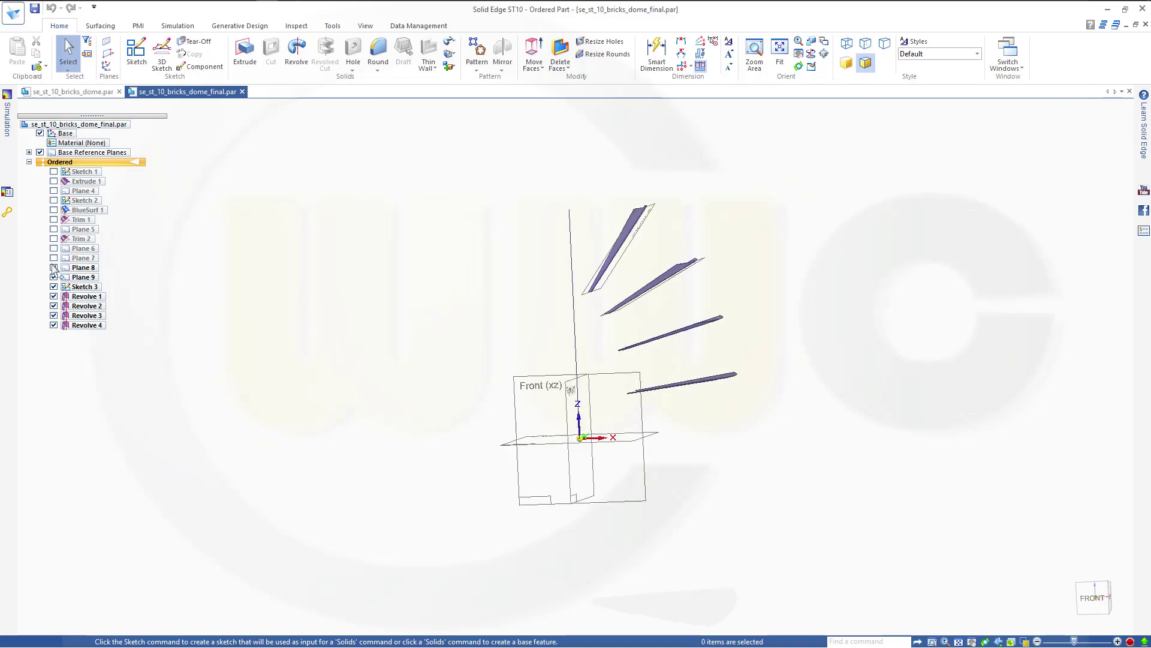
{"action": "left_click", "coordinate": [53, 277]}
{"action": "left_click", "coordinate": [54, 268]}
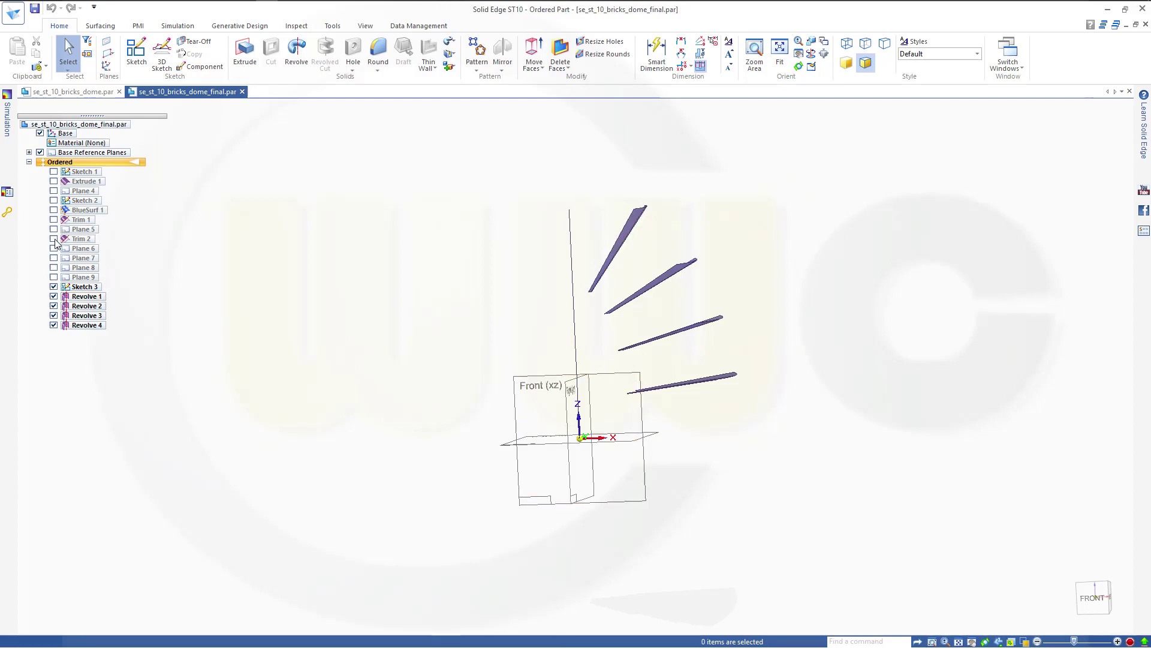
{"action": "left_click", "coordinate": [53, 239]}
{"action": "middle_click_drag", "start_coordinate": [328, 292], "coordinate": [385, 394]}
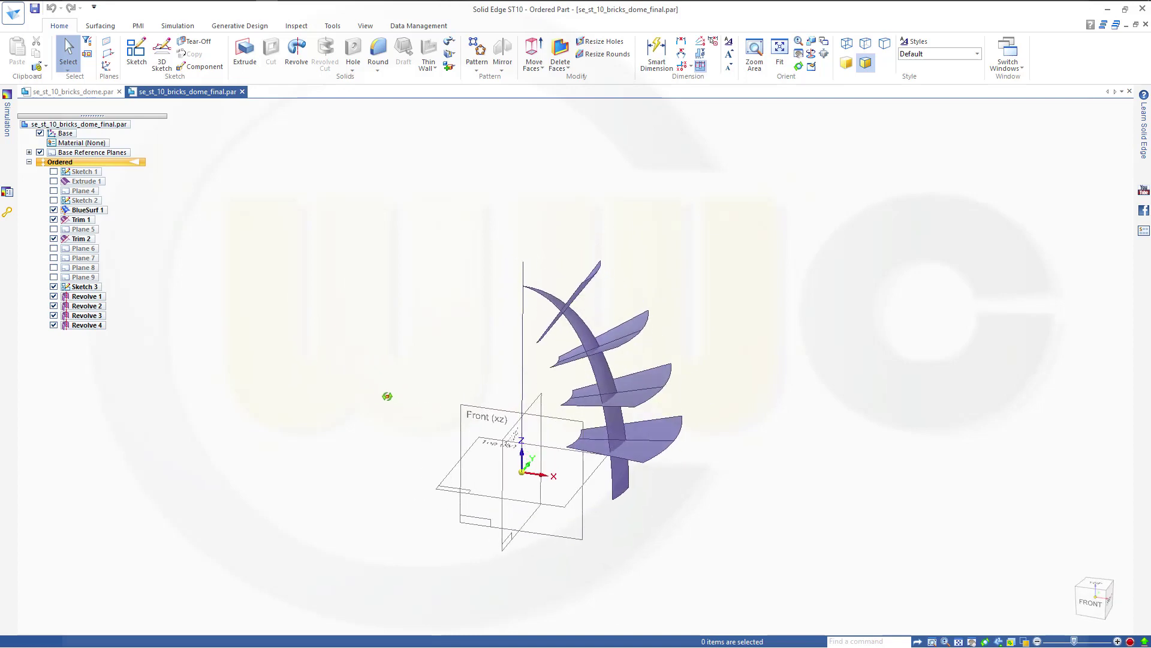
Step: Thicken the trimmed curved dome surface 10 mm to one side, creating Thicken 2
{"action": "left_click", "coordinate": [455, 49]}
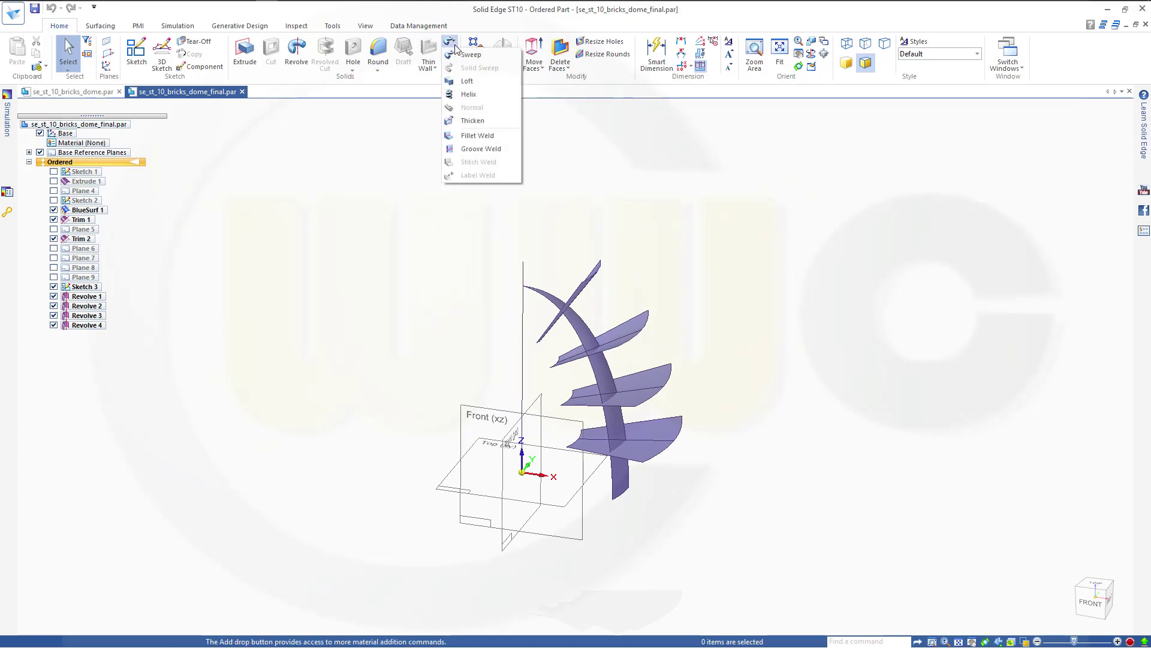
{"action": "left_click", "coordinate": [471, 117]}
{"action": "left_click", "coordinate": [613, 387]}
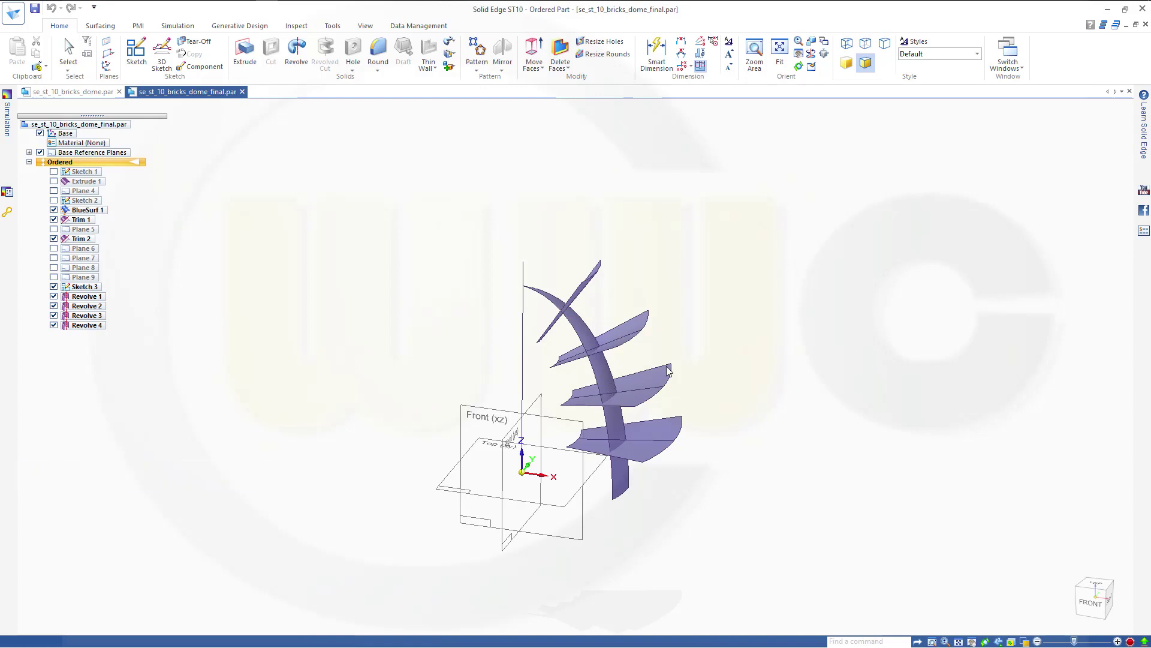
{"action": "left_click", "coordinate": [378, 375]}
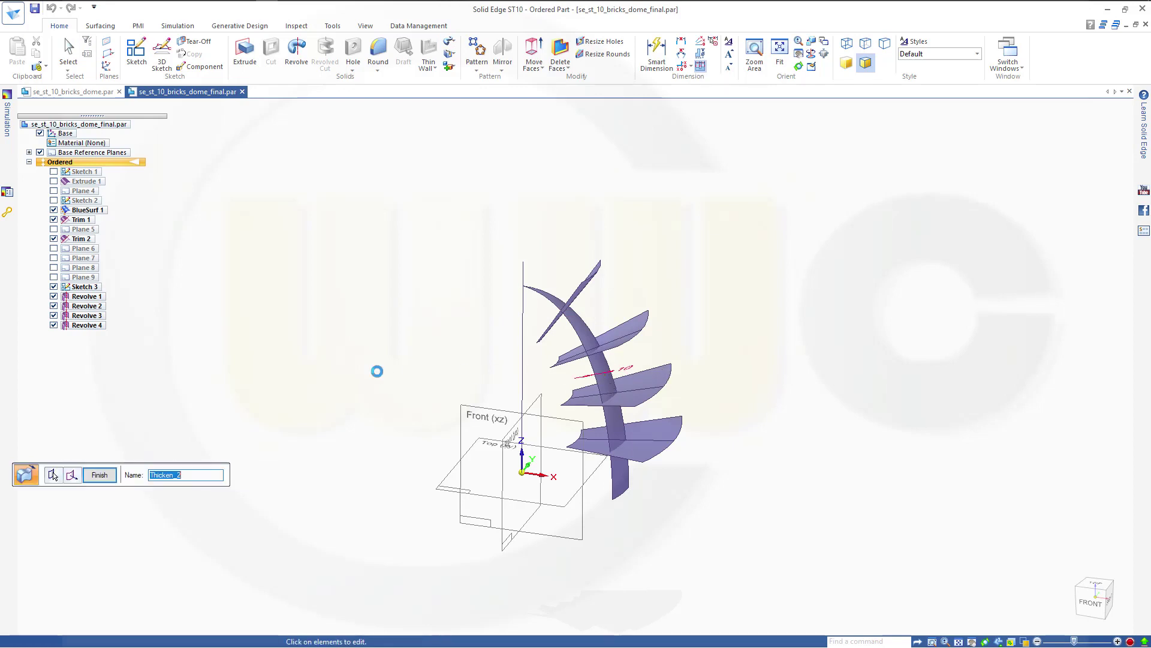
{"action": "left_click", "coordinate": [95, 477]}
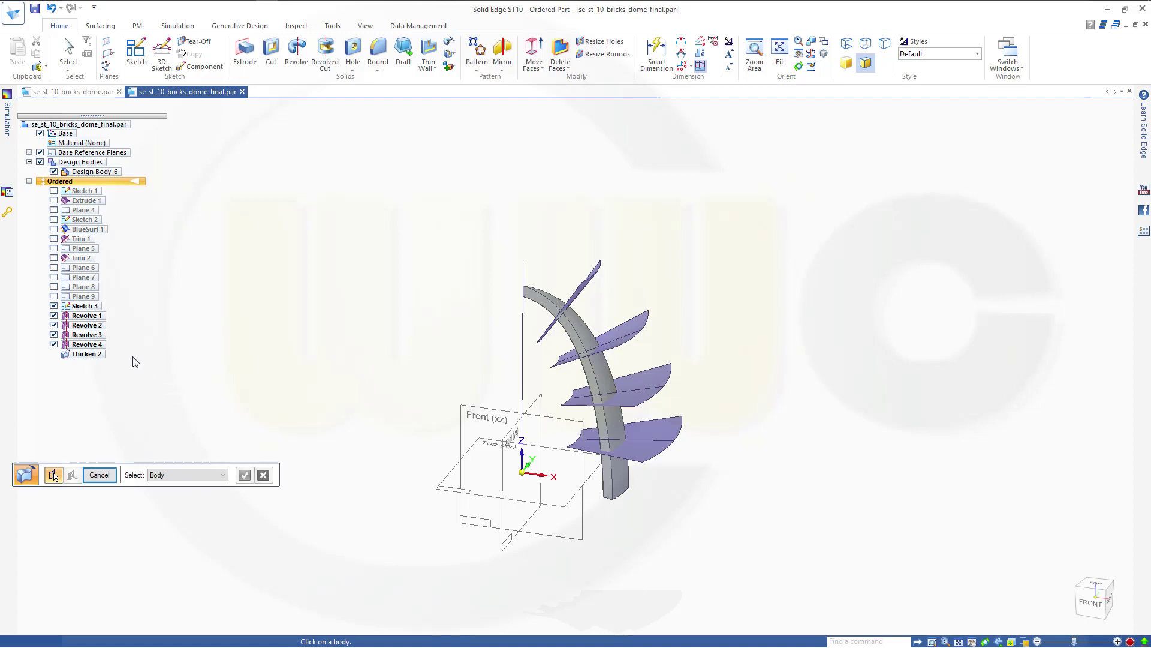
{"action": "middle_click_drag", "start_coordinate": [235, 308], "coordinate": [303, 309]}
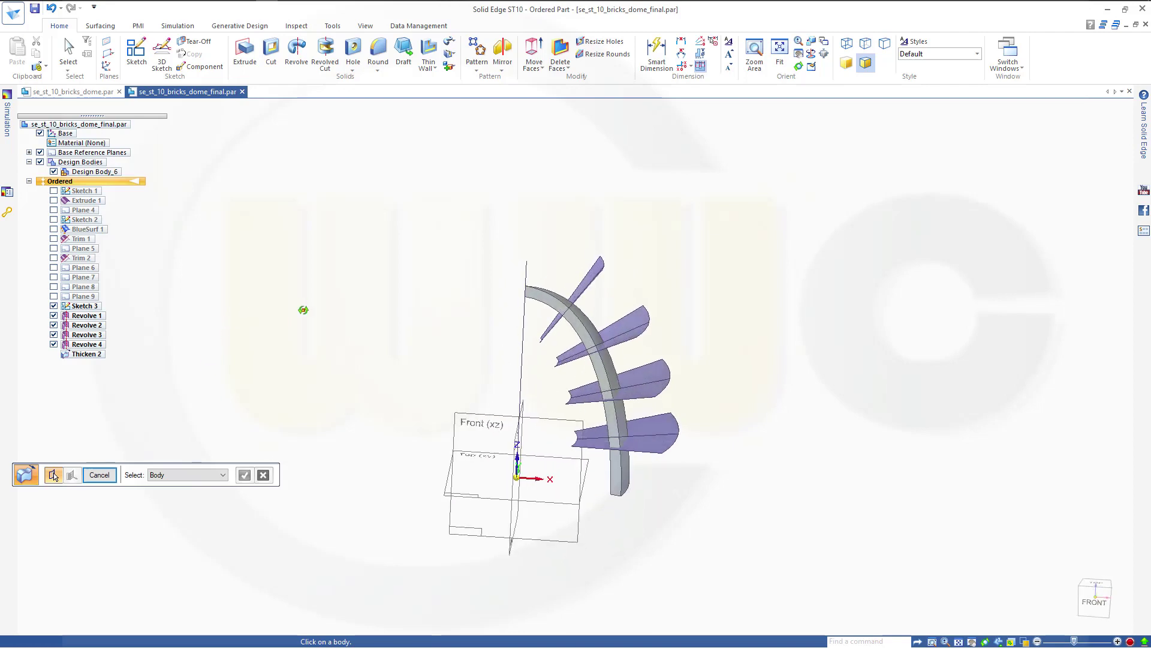
Step: Split the arched strip using the top sliver surface as the cutting tool
{"action": "left_click", "coordinate": [454, 69]}
{"action": "left_click", "coordinate": [475, 161]}
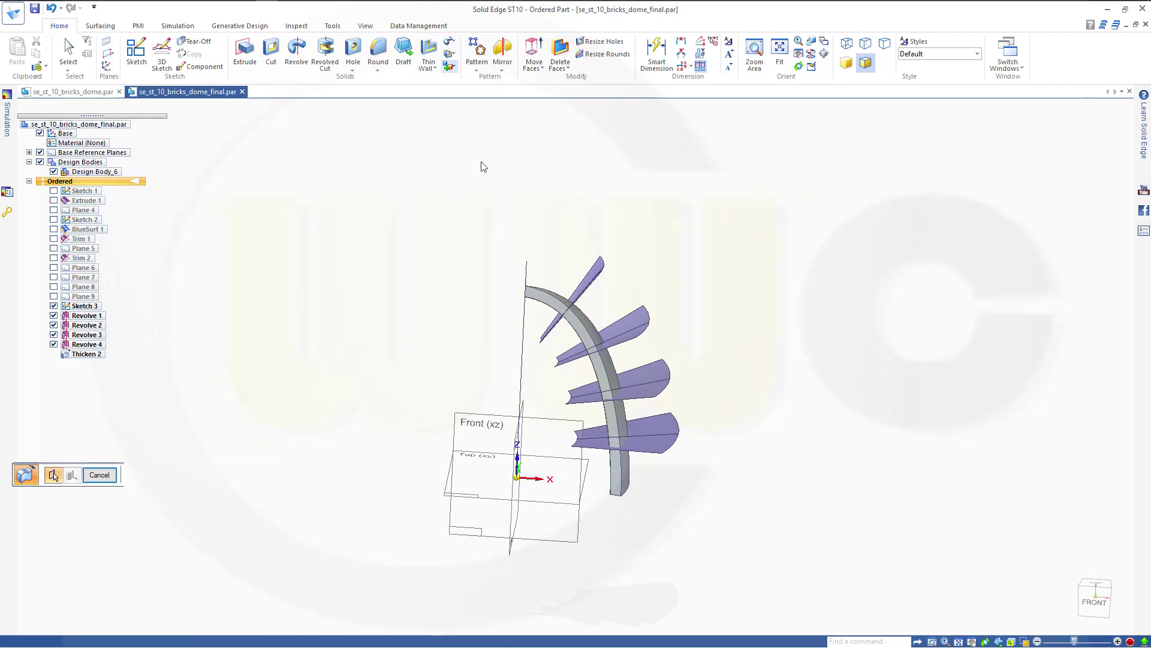
{"action": "left_click", "coordinate": [557, 304]}
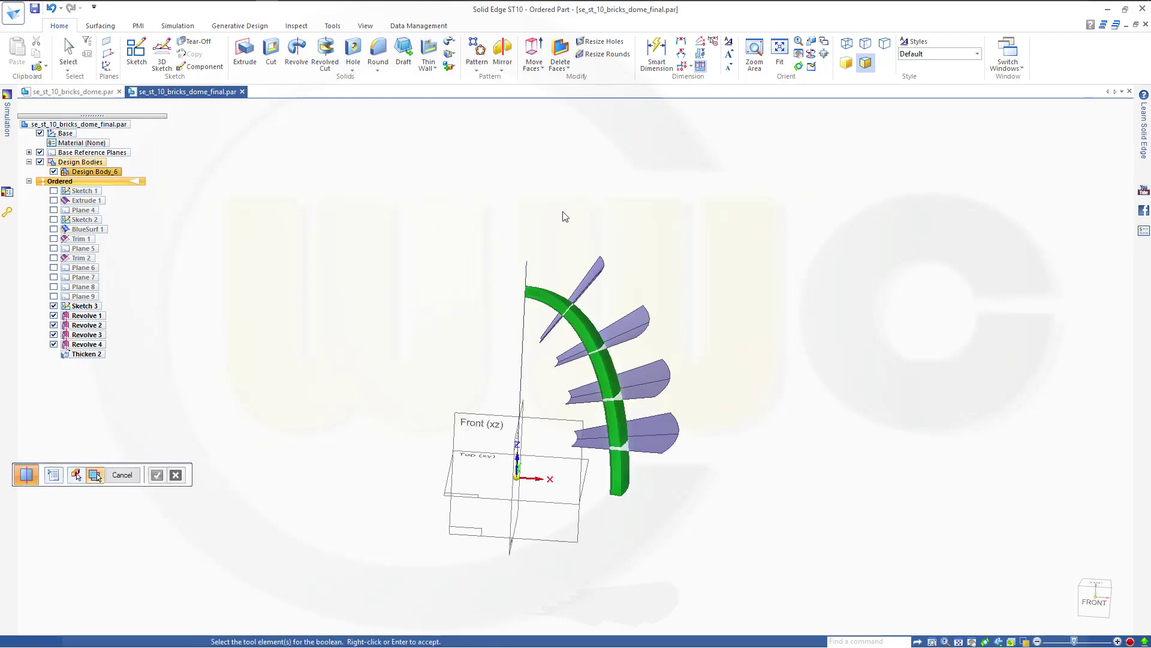
{"action": "left_click", "coordinate": [582, 286]}
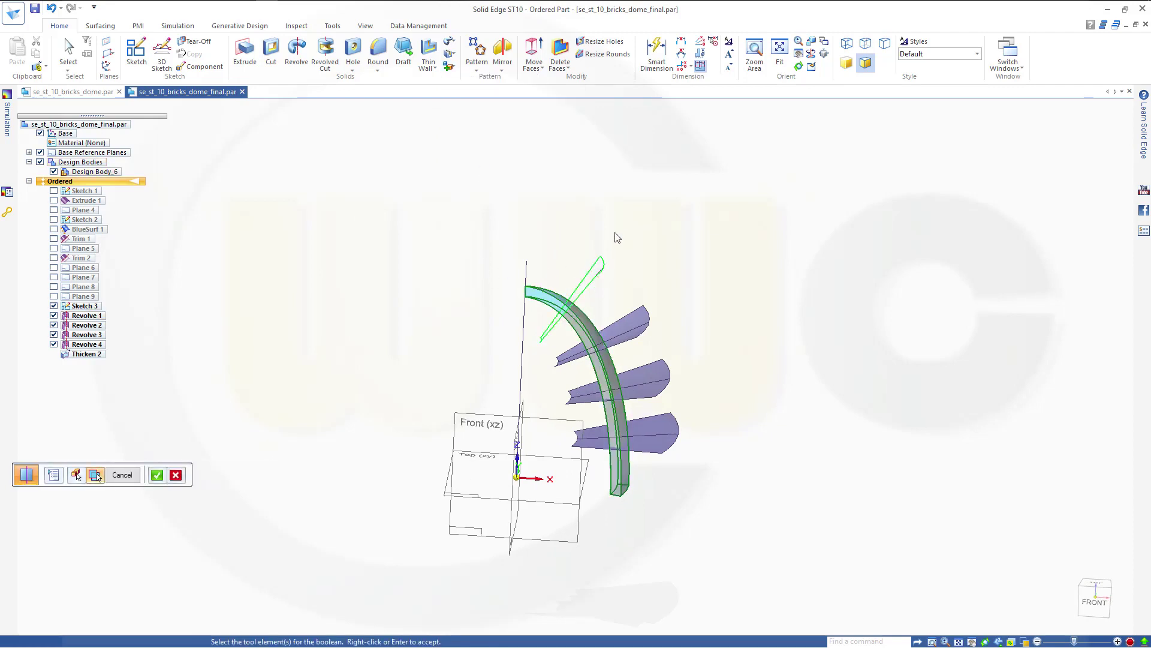
{"action": "right_click", "coordinate": [288, 373]}
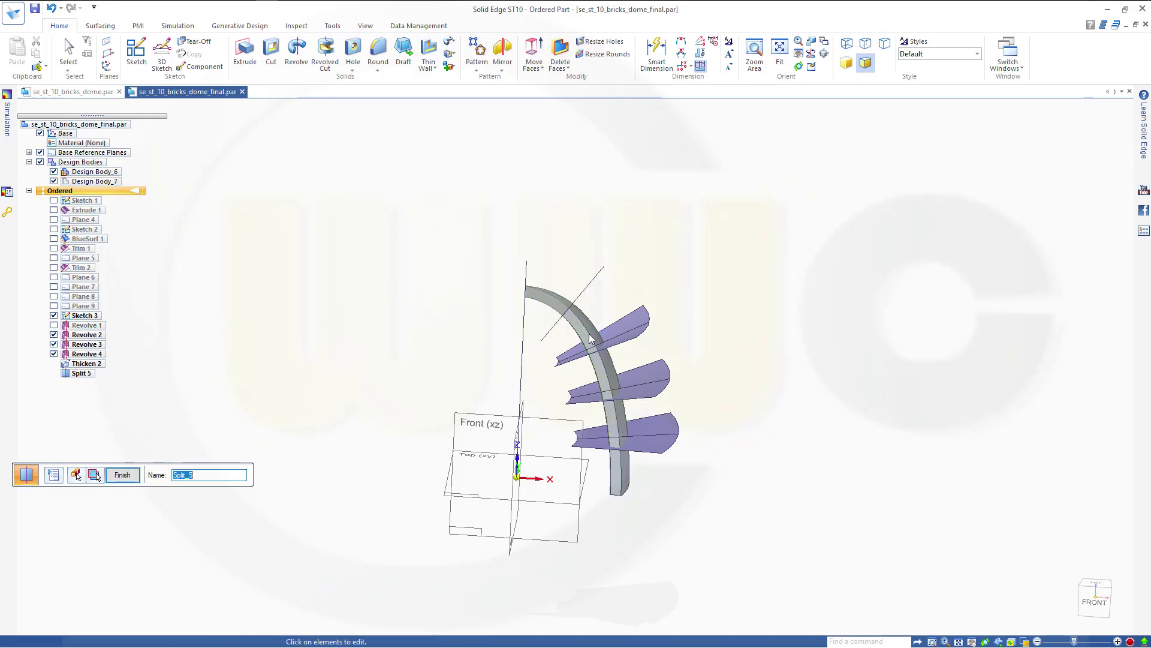
{"action": "right_click", "coordinate": [427, 356]}
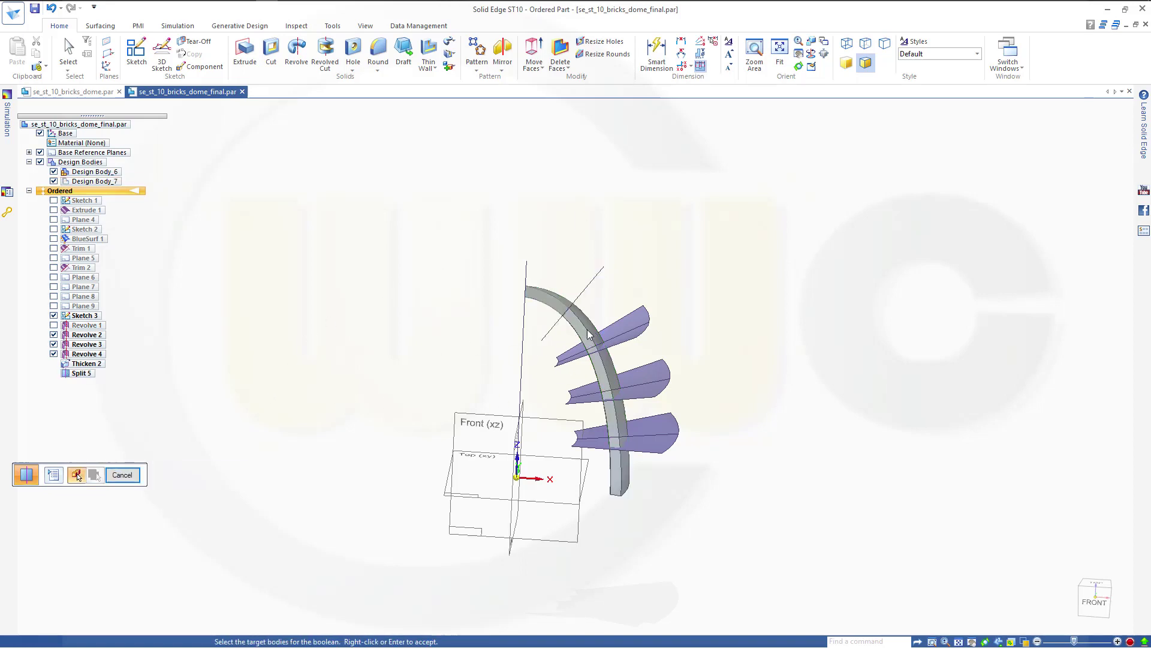
Step: Split the arch again along the second and third fin surfaces
{"action": "left_click", "coordinate": [576, 312]}
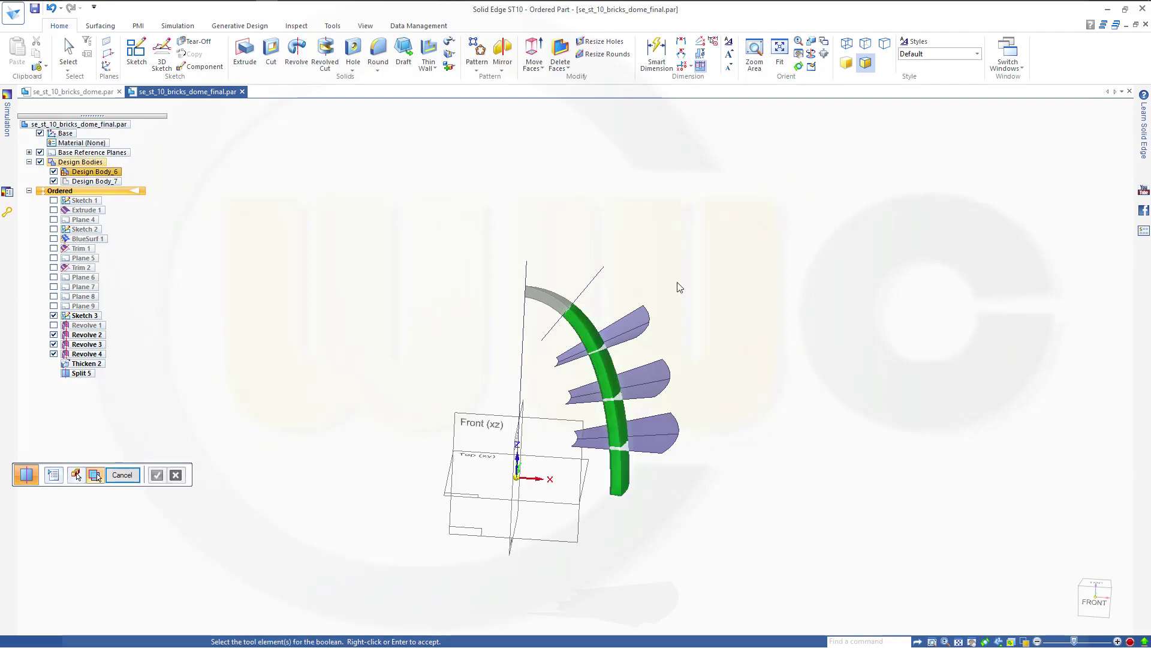
{"action": "left_click", "coordinate": [645, 324]}
{"action": "right_click", "coordinate": [719, 310]}
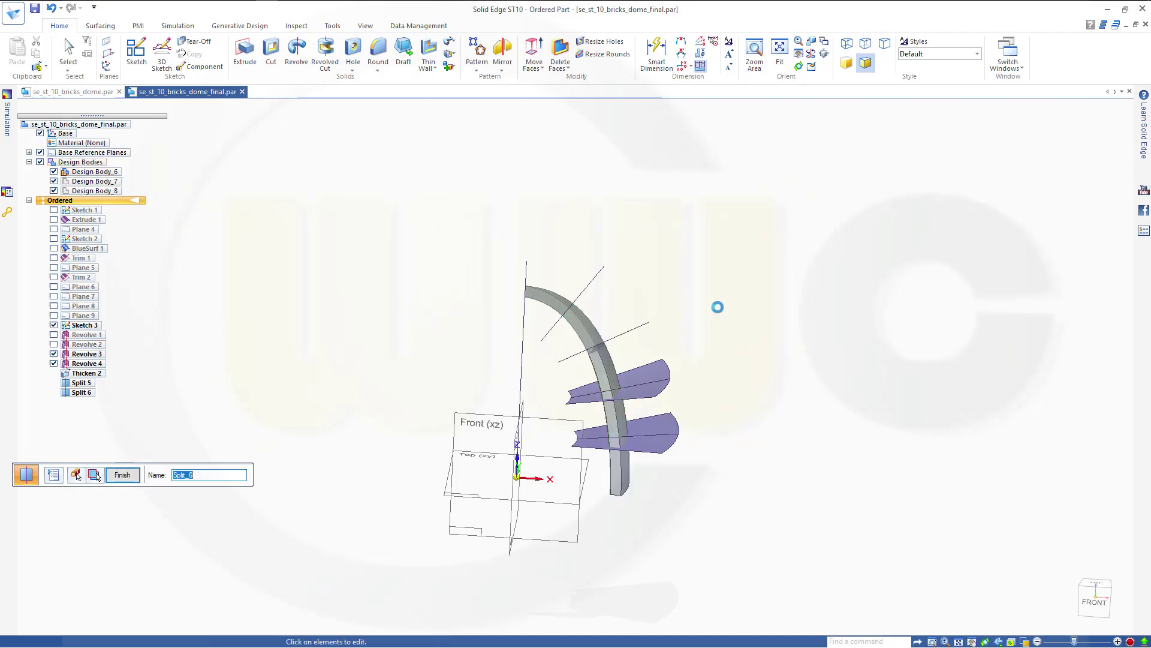
{"action": "right_click", "coordinate": [721, 312]}
{"action": "left_click", "coordinate": [603, 366]}
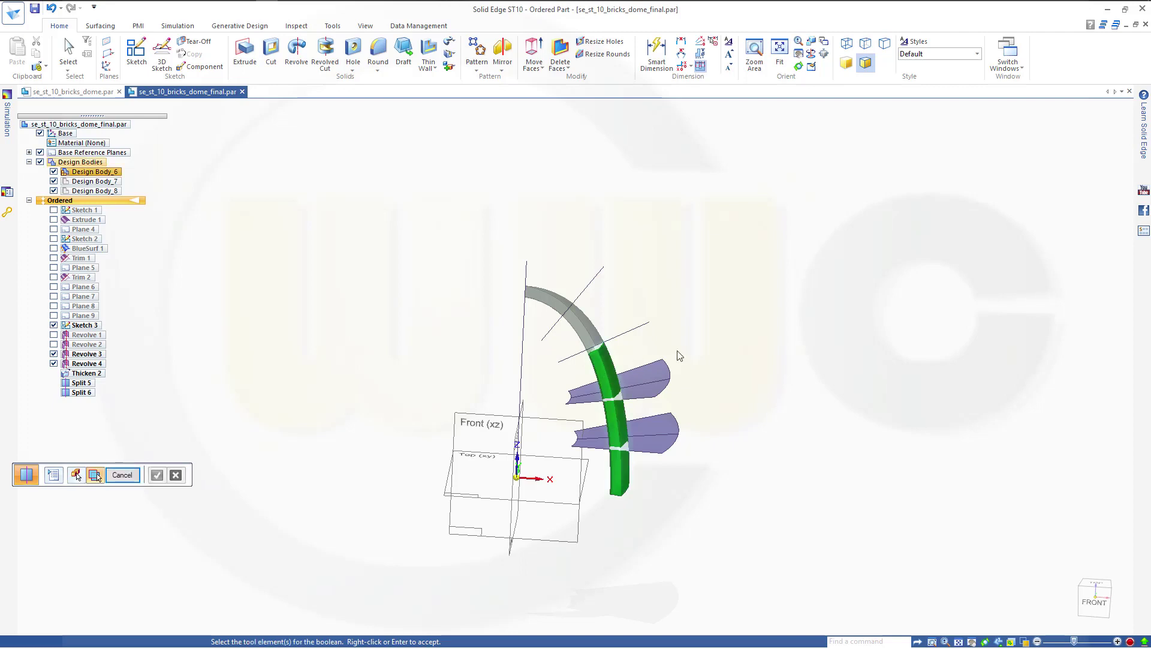
{"action": "left_click", "coordinate": [648, 382]}
{"action": "right_click", "coordinate": [725, 350]}
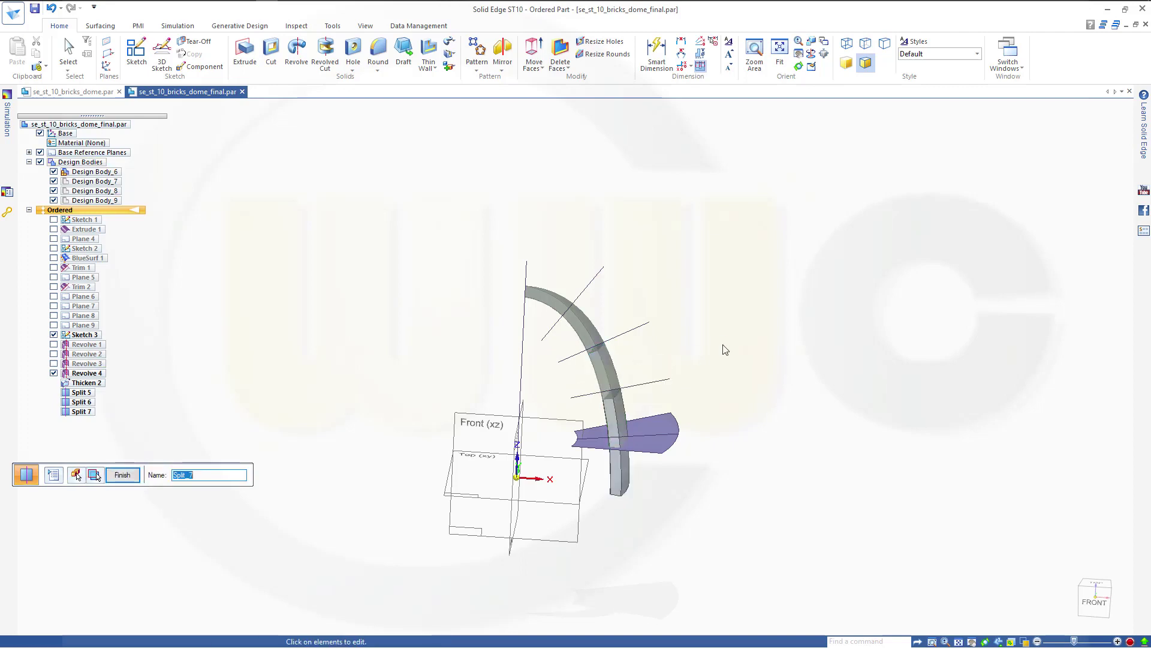
{"action": "right_click", "coordinate": [666, 398]}
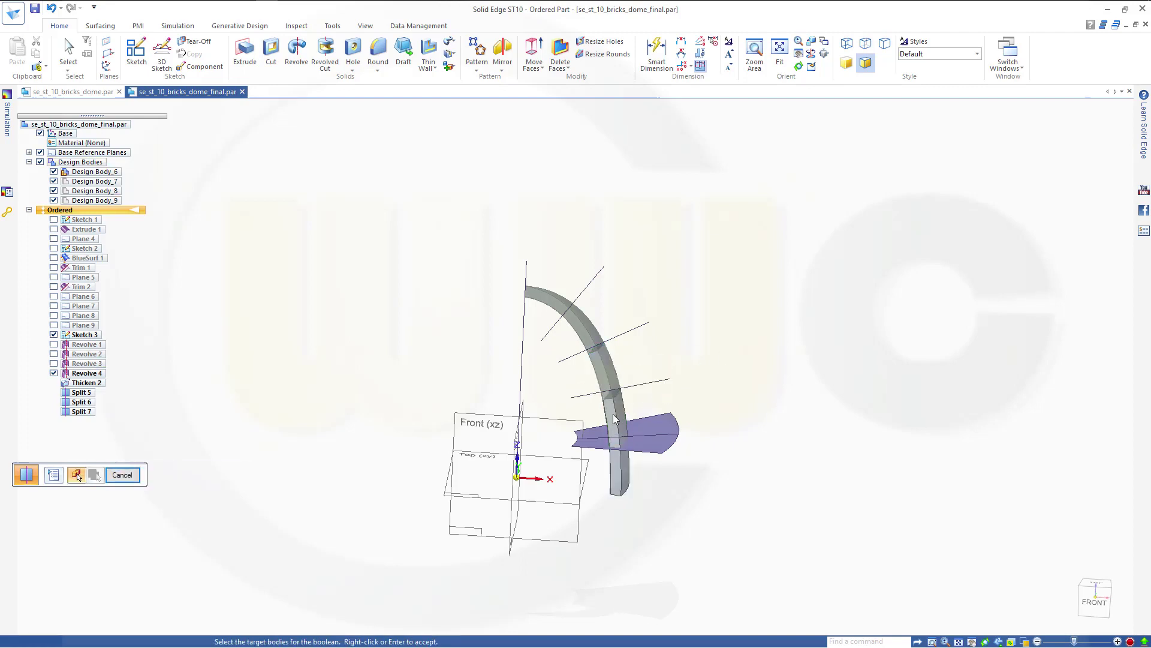
Step: Split the lower arch segment along the bottom fin, completing five separate bricks
{"action": "left_click", "coordinate": [619, 423]}
{"action": "left_click", "coordinate": [646, 432]}
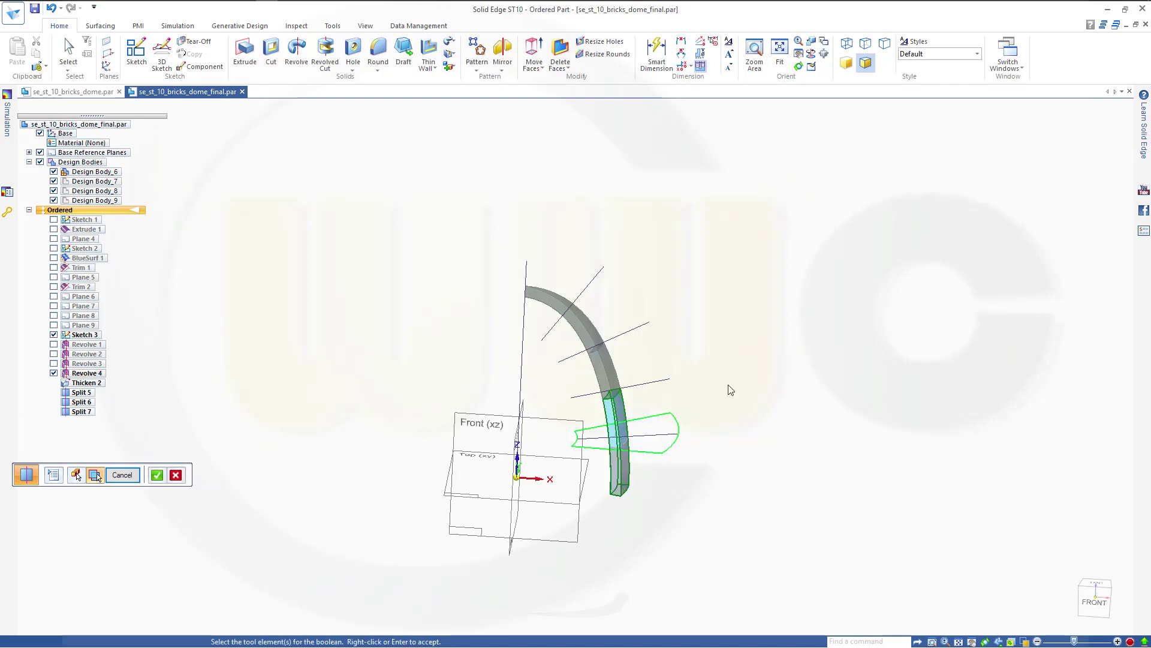
{"action": "right_click", "coordinate": [728, 389]}
{"action": "middle_click_drag", "start_coordinate": [496, 355], "coordinate": [400, 373]}
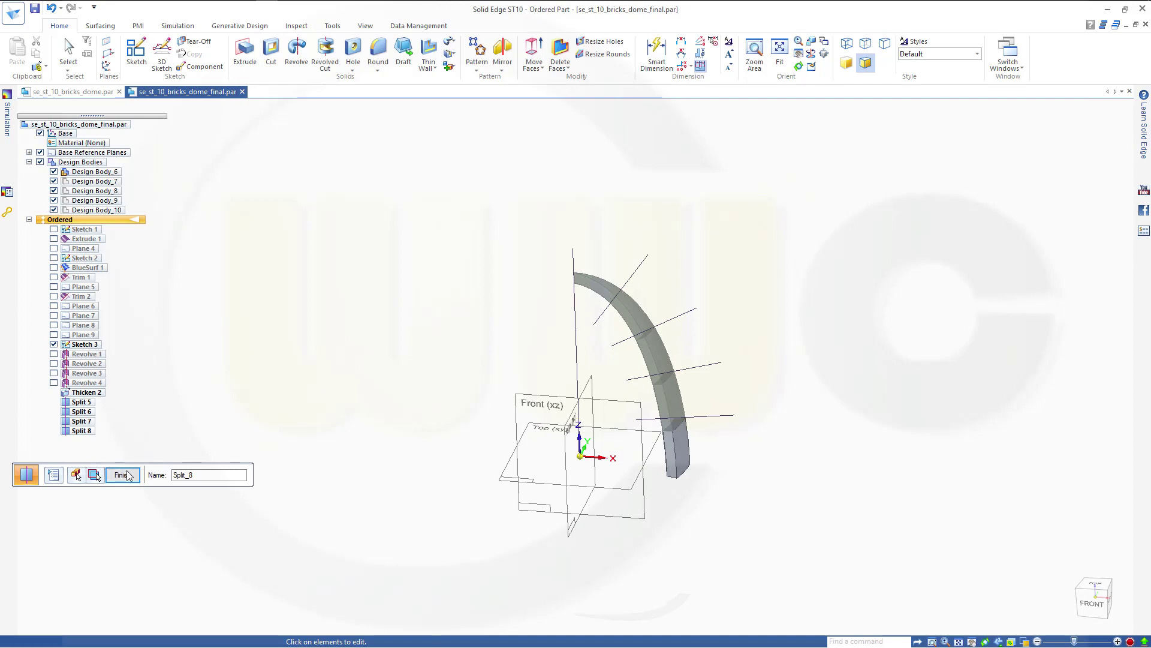
{"action": "left_click", "coordinate": [123, 475]}
{"action": "left_click", "coordinate": [123, 475]}
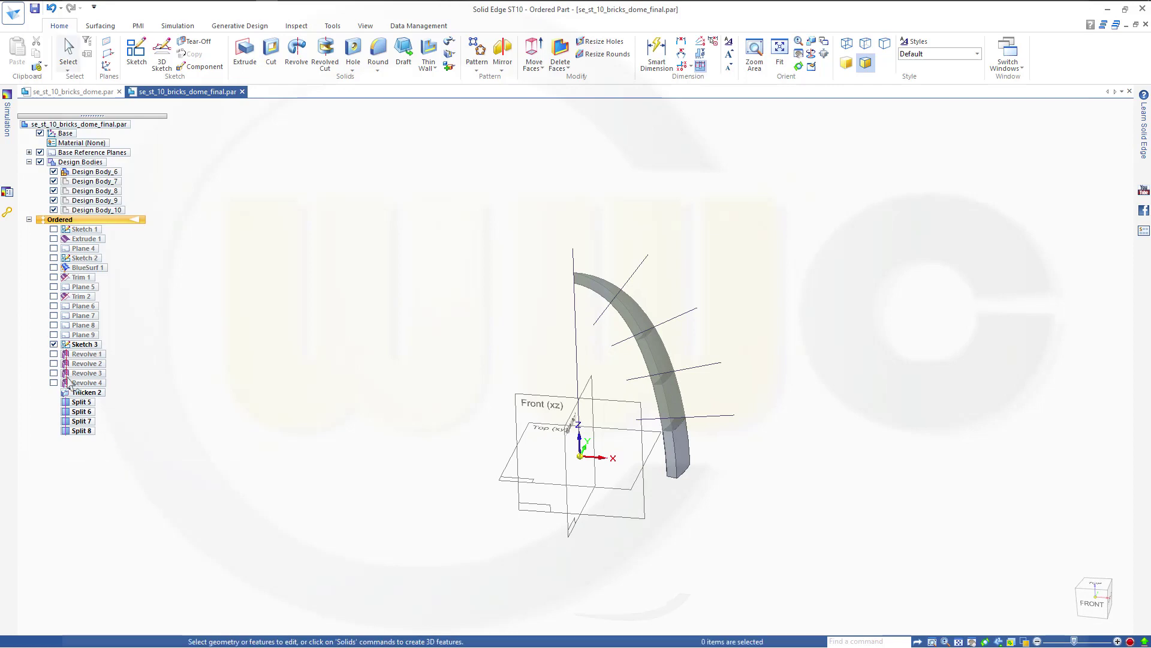
Step: Hide Sketch 3's guide lines in PathFinder and orbit to view the arch side-on
{"action": "left_click", "coordinate": [54, 344]}
{"action": "middle_click_drag", "start_coordinate": [472, 340], "coordinate": [480, 345], "text": "shift"}
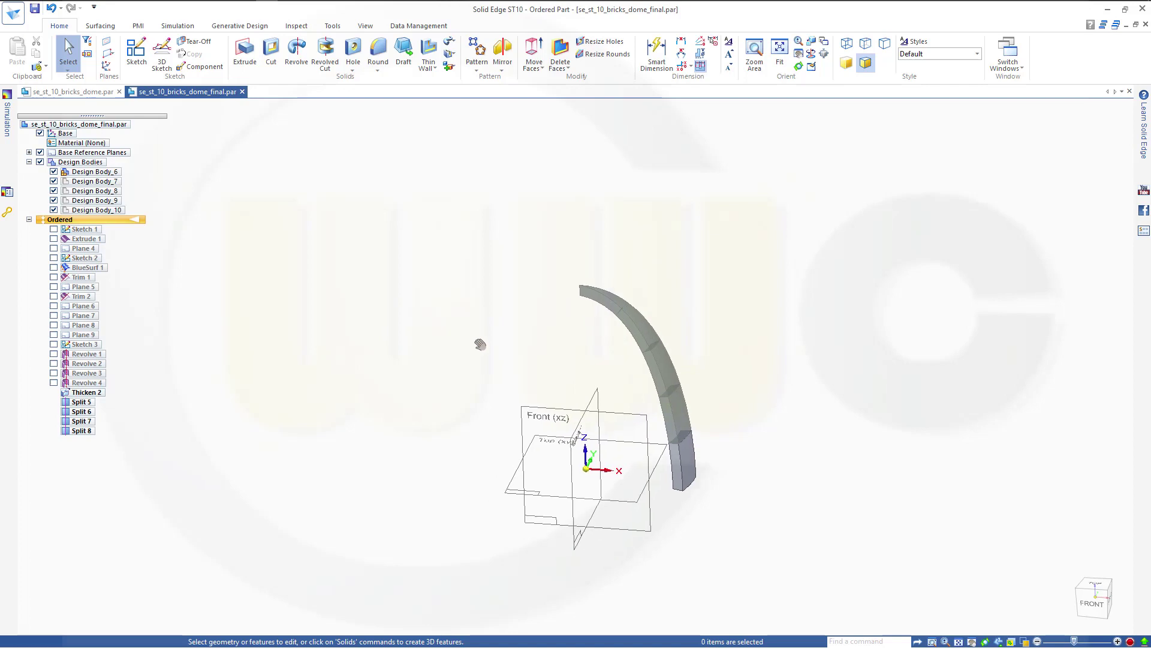
{"action": "middle_click_drag", "start_coordinate": [330, 322], "coordinate": [402, 364]}
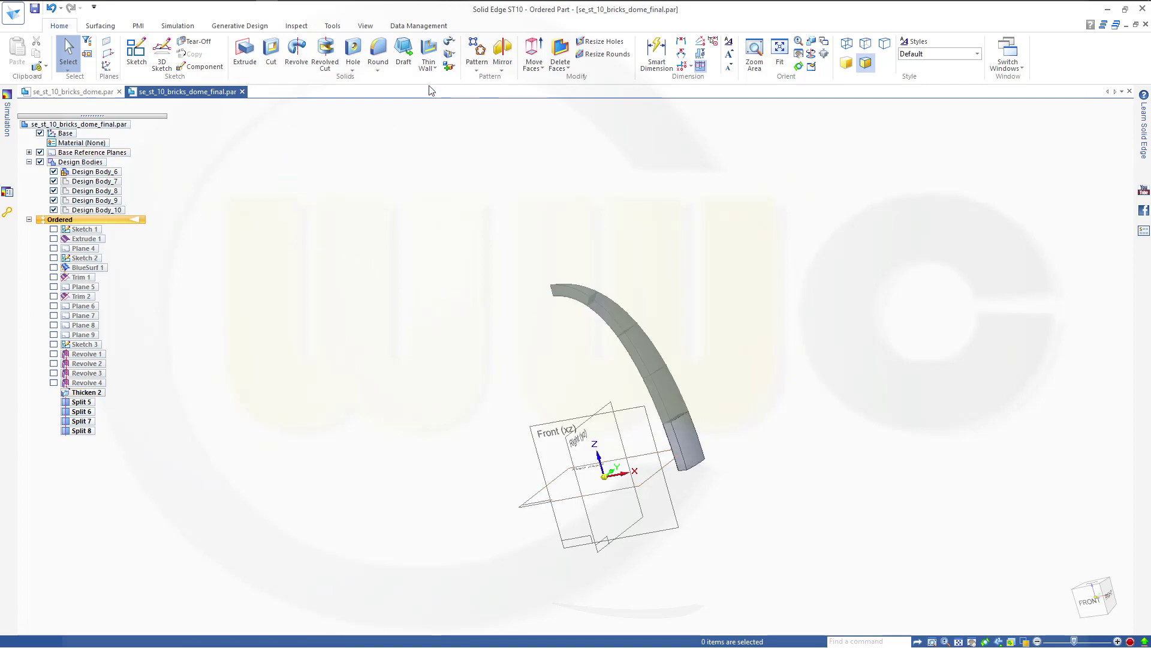
{"action": "left_click", "coordinate": [449, 66]}
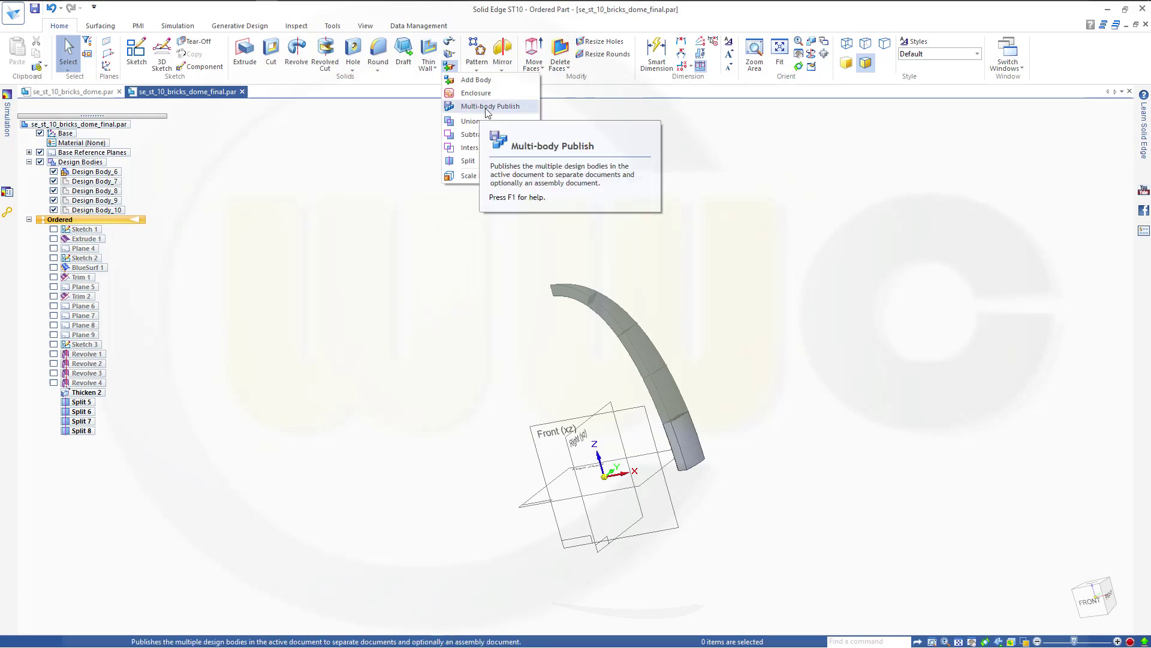
{"action": "left_click", "coordinate": [451, 258]}
{"action": "middle_click_drag", "start_coordinate": [695, 308], "coordinate": [735, 339]}
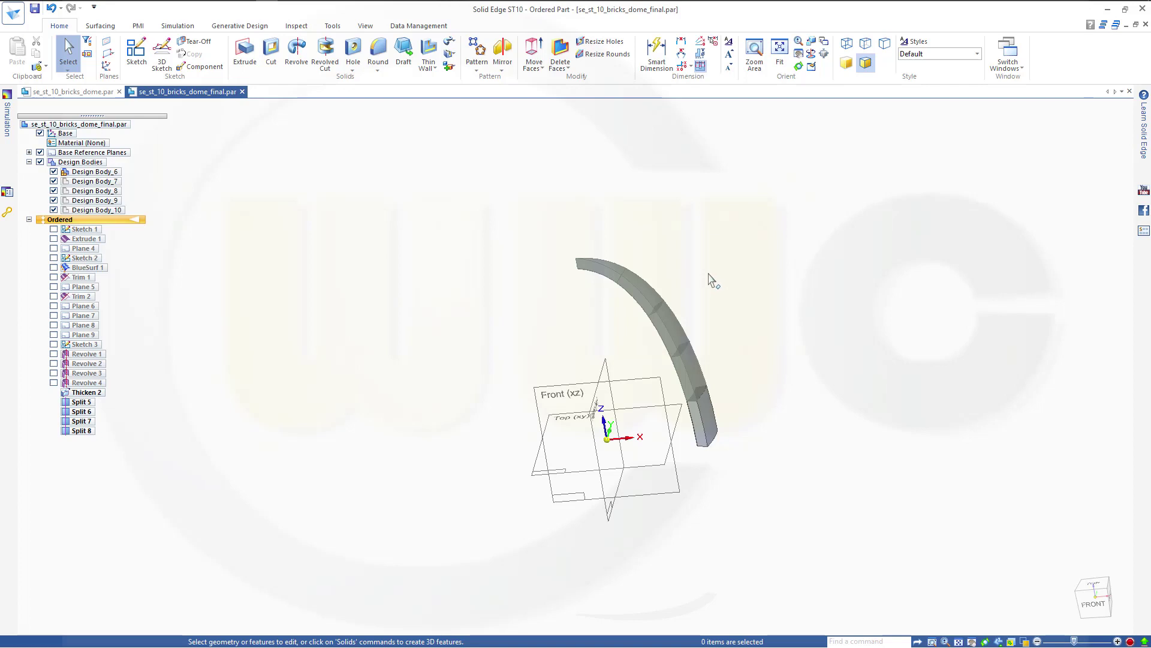
{"action": "middle_click_drag", "start_coordinate": [763, 436], "coordinate": [594, 387]}
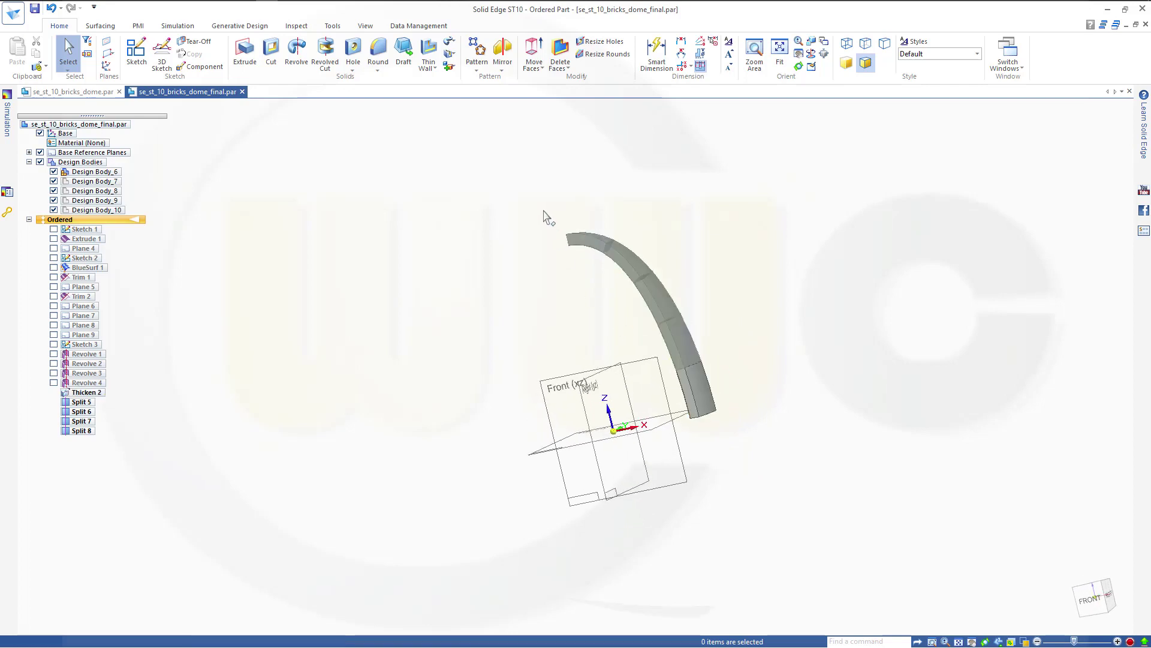
Step: Show Sketch 3 again and select the bottom brick body for a pattern
{"action": "left_click", "coordinate": [480, 50]}
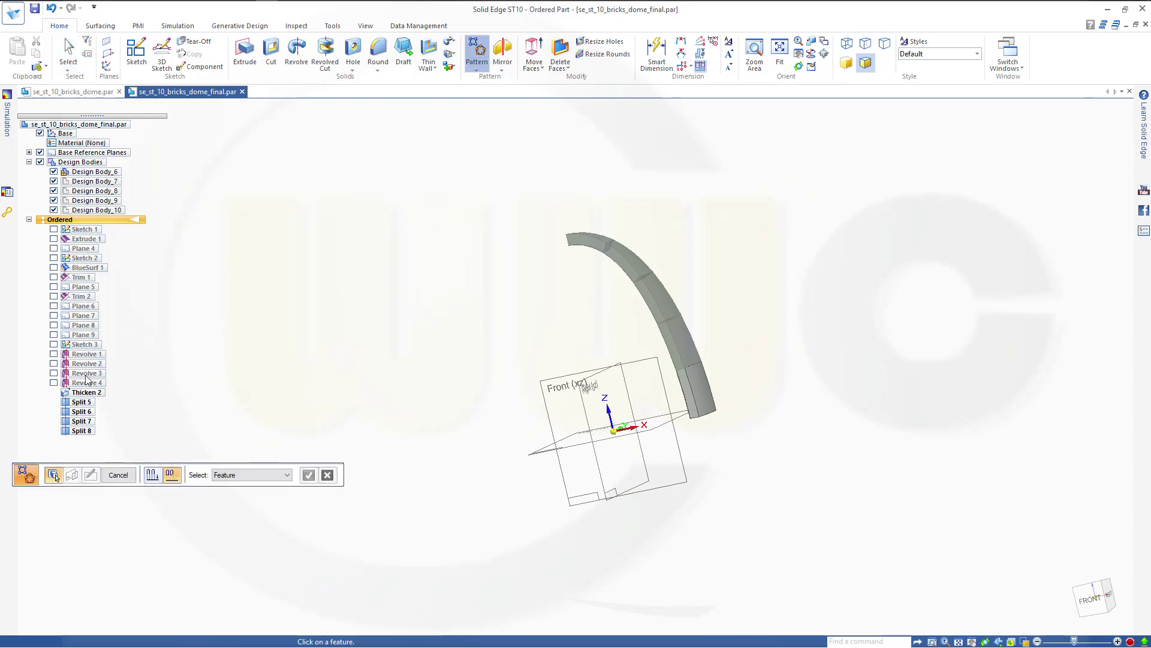
{"action": "left_click", "coordinate": [54, 344]}
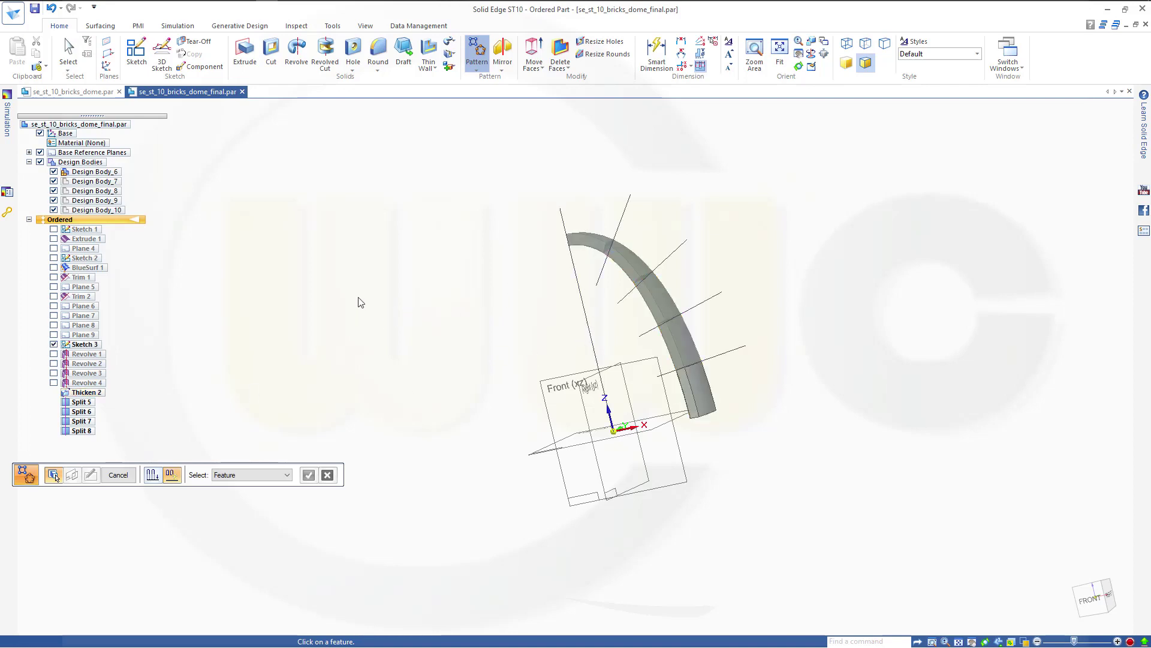
{"action": "left_click", "coordinate": [282, 475]}
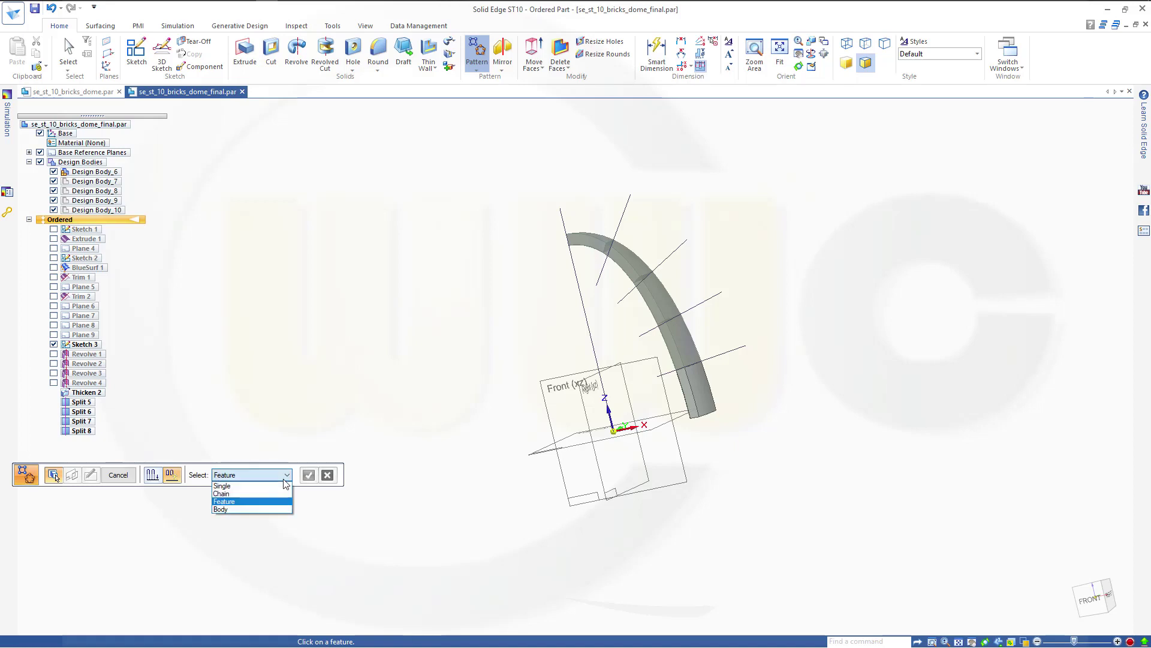
{"action": "left_click", "coordinate": [266, 509]}
{"action": "left_click", "coordinate": [686, 408]}
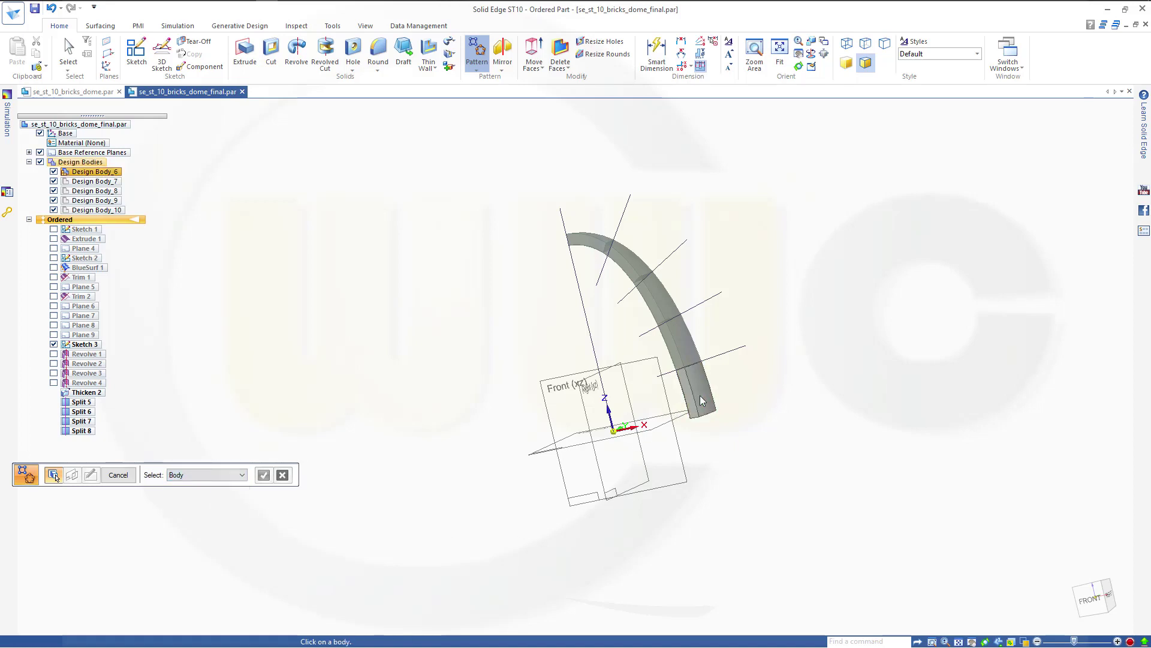
Step: Lay out a 19-copy circular pattern centred on the origin on the base plane
{"action": "left_click", "coordinate": [585, 440]}
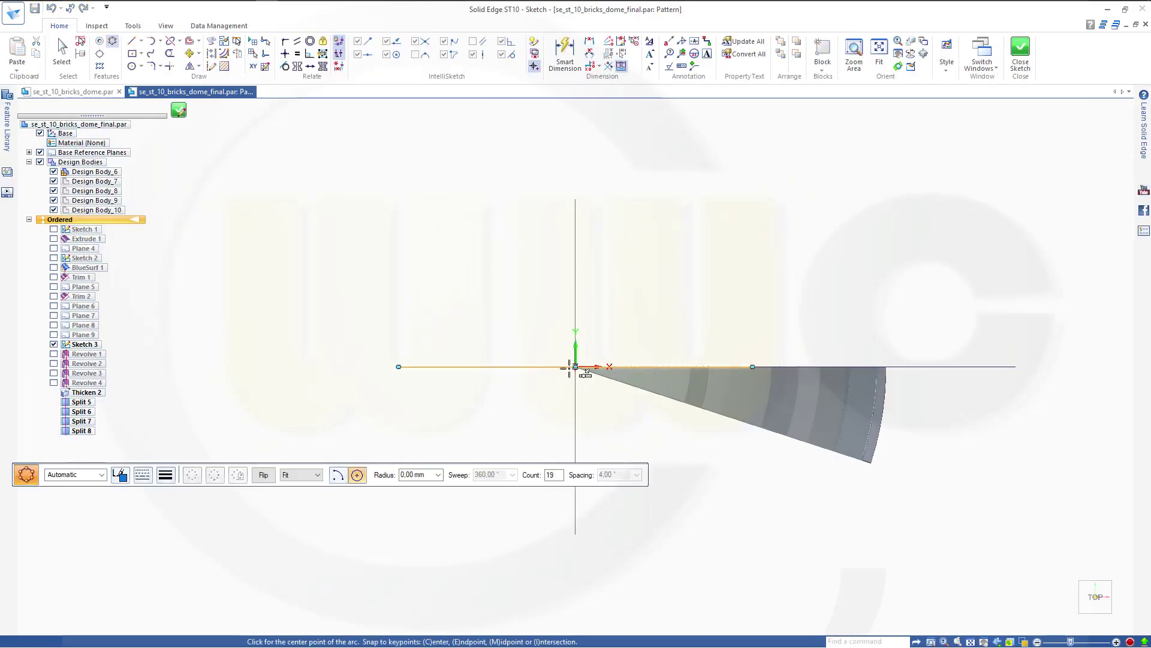
{"action": "left_click", "coordinate": [575, 366]}
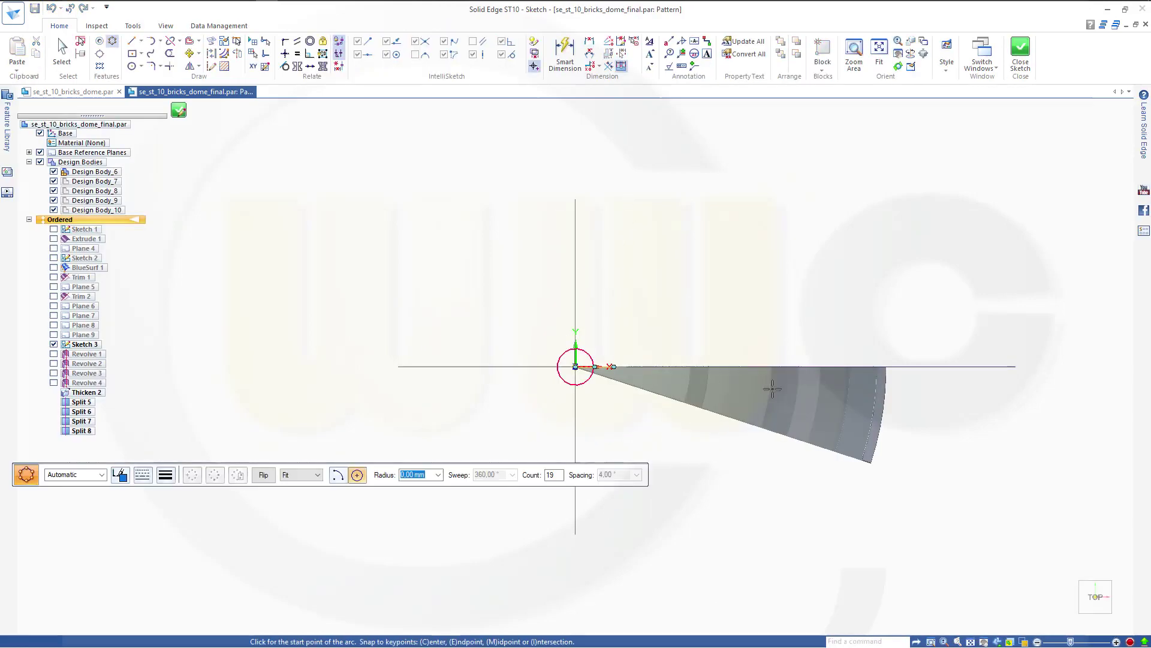
{"action": "left_click", "coordinate": [924, 366]}
{"action": "left_click", "coordinate": [883, 502]}
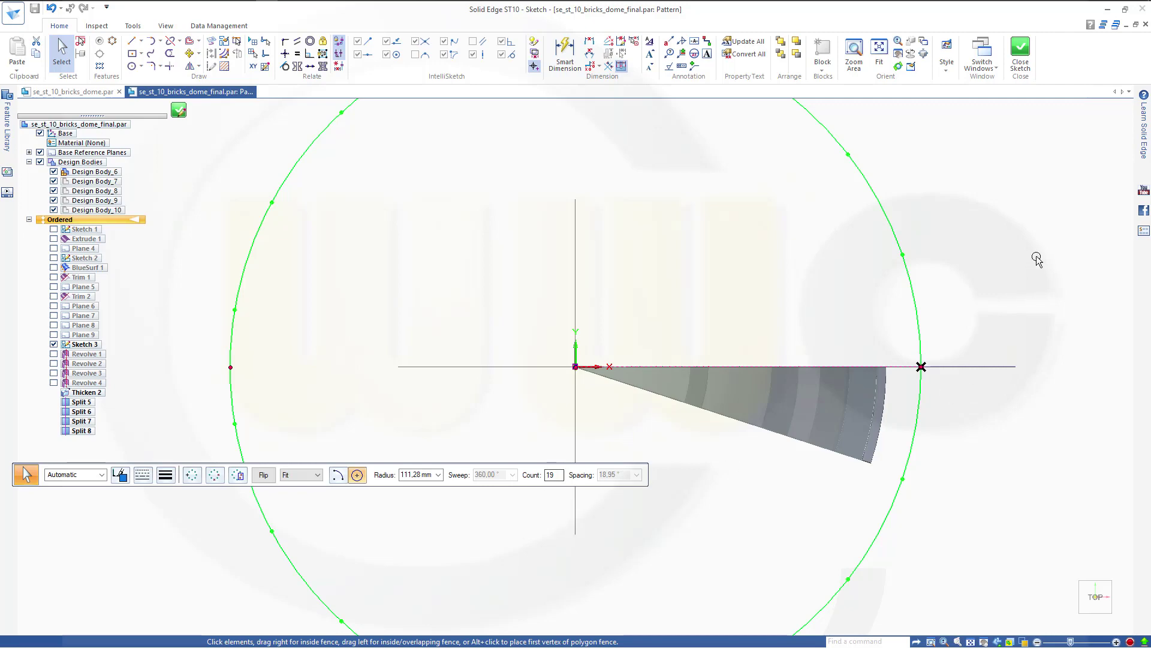
{"action": "left_click", "coordinate": [1021, 51]}
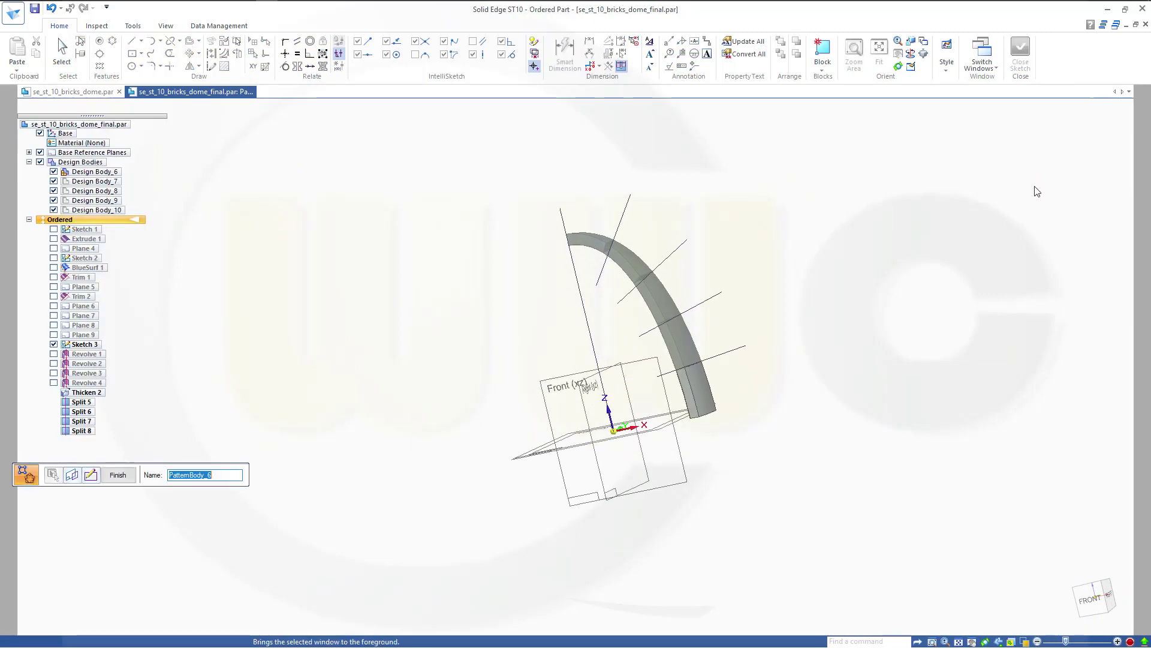
{"action": "left_click", "coordinate": [111, 479]}
Step: Start a body pattern and select the second brick as its source
{"action": "mouse_move", "coordinate": [622, 390]}
{"action": "middle_mouse_down"}
{"action": "mouse_move", "coordinate": [624, 432]}
{"action": "mouse_move", "coordinate": [621, 372]}
{"action": "middle_mouse_up"}
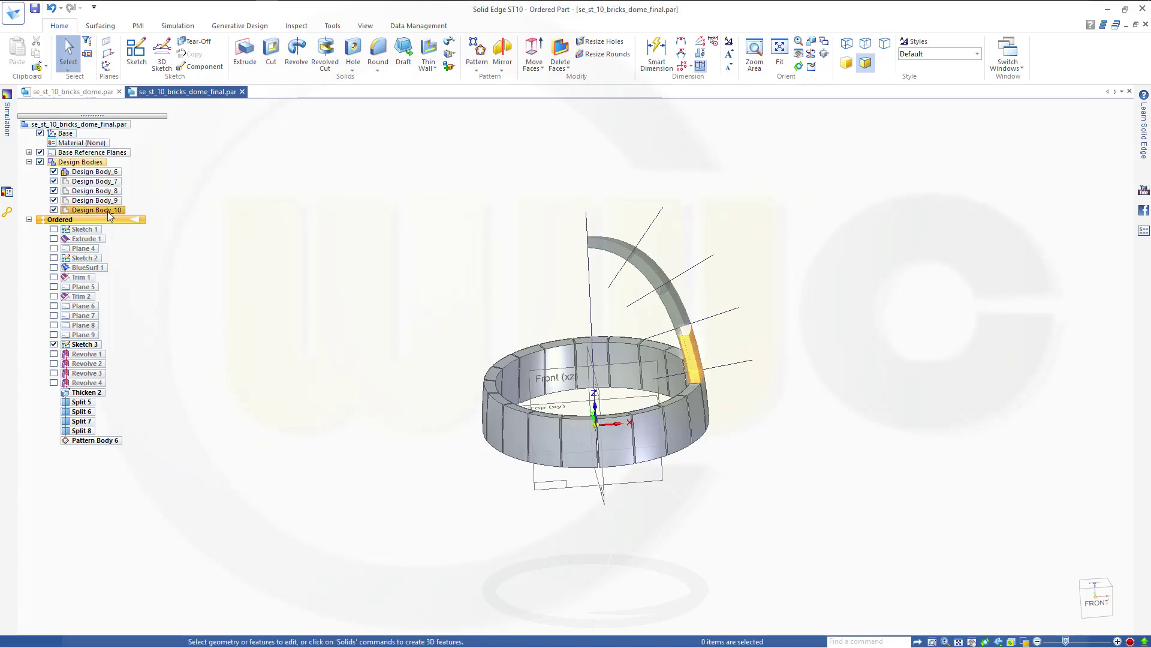
{"action": "left_click", "coordinate": [481, 47]}
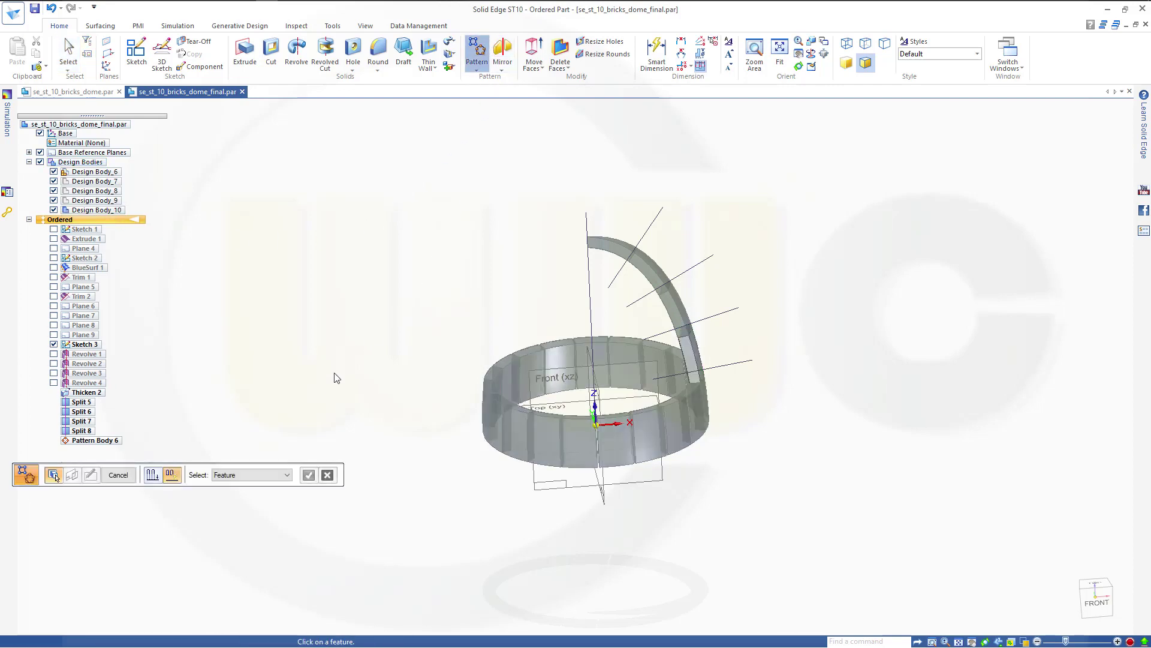
{"action": "left_click", "coordinate": [278, 475]}
{"action": "left_click", "coordinate": [264, 514]}
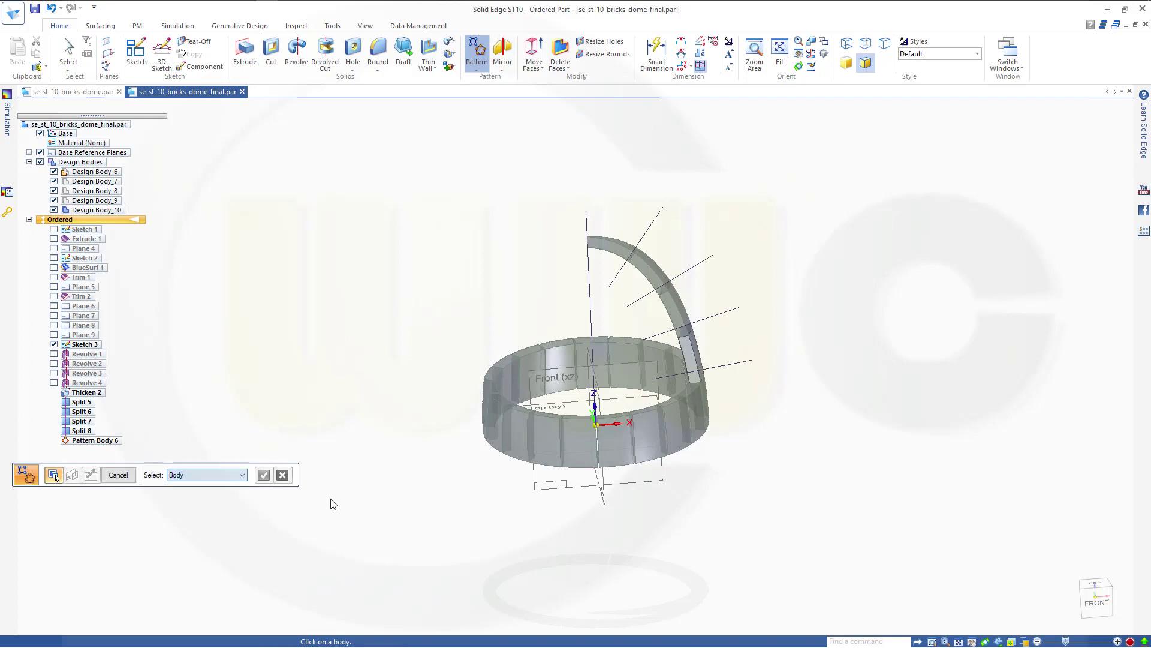
{"action": "left_click", "coordinate": [694, 374]}
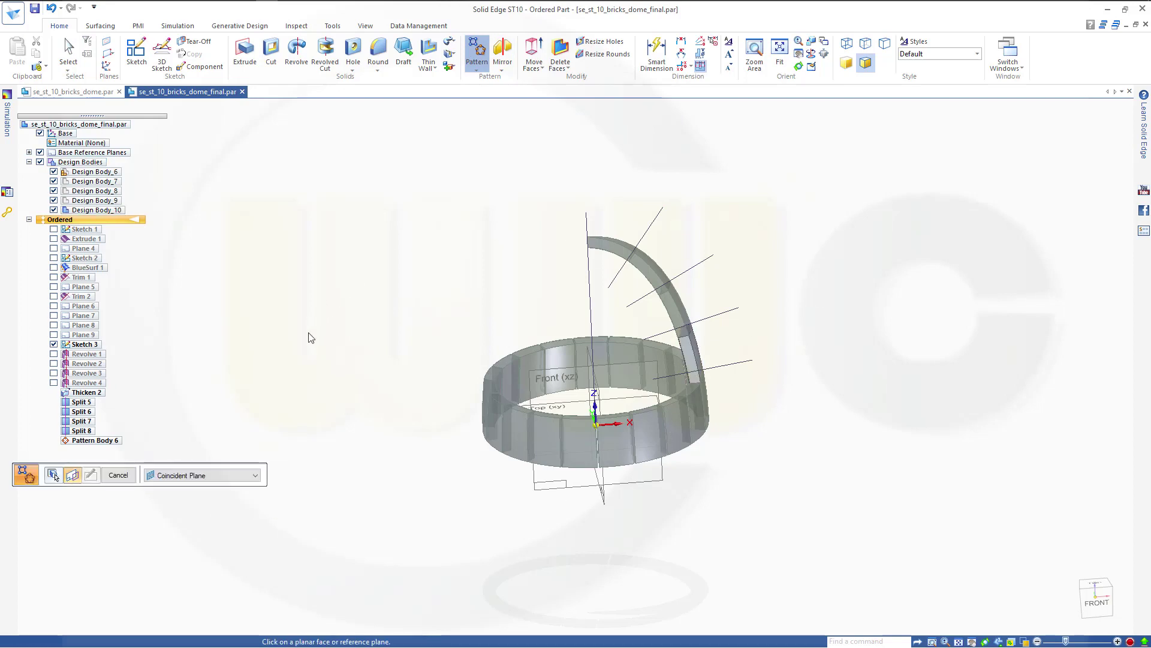
{"action": "middle_click_drag", "start_coordinate": [490, 471], "coordinate": [521, 446]}
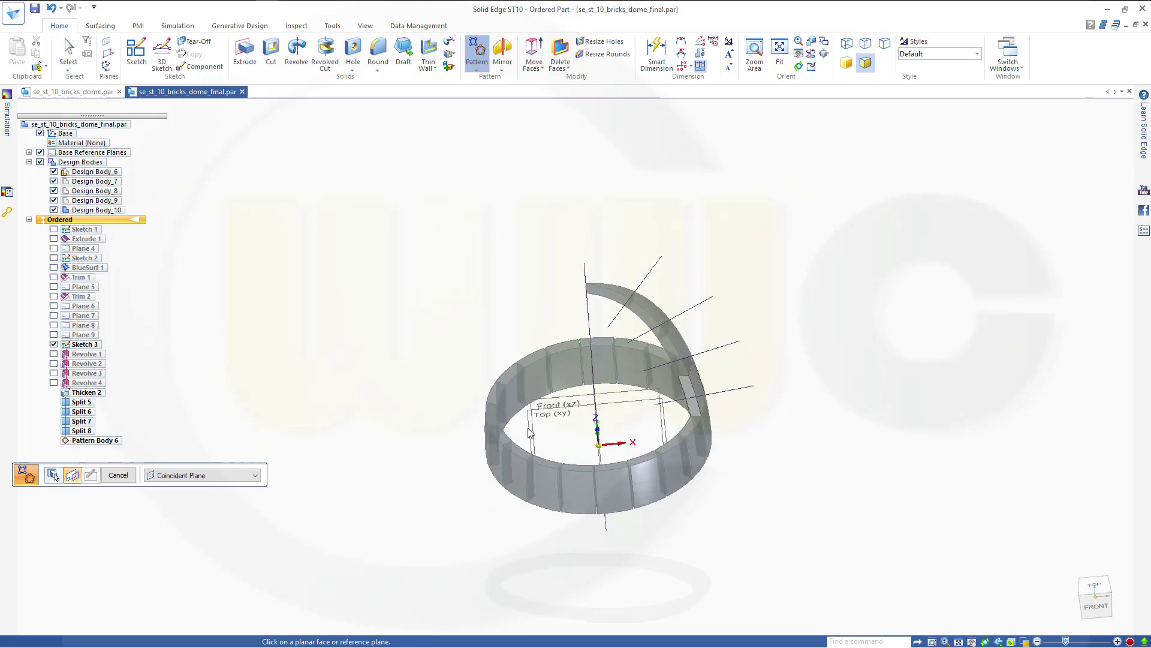
Step: Draw the 19-copy circle centred on the origin on the Top (xy) plane, creating Pattern Body 7
{"action": "left_click", "coordinate": [529, 424]}
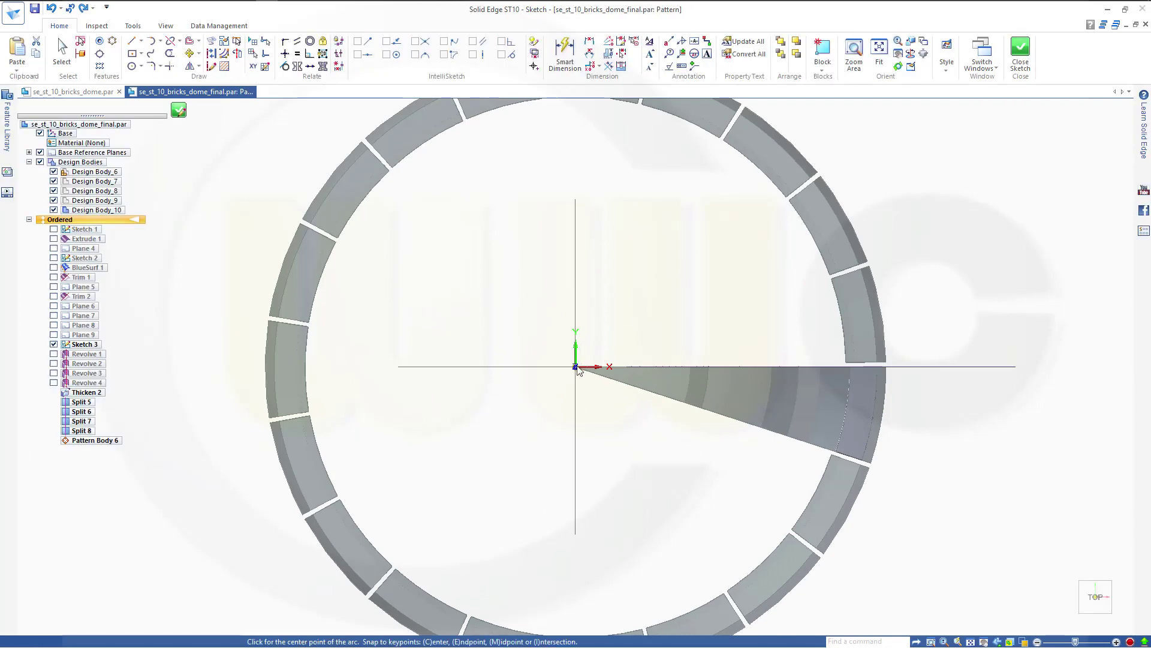
{"action": "left_click", "coordinate": [575, 366]}
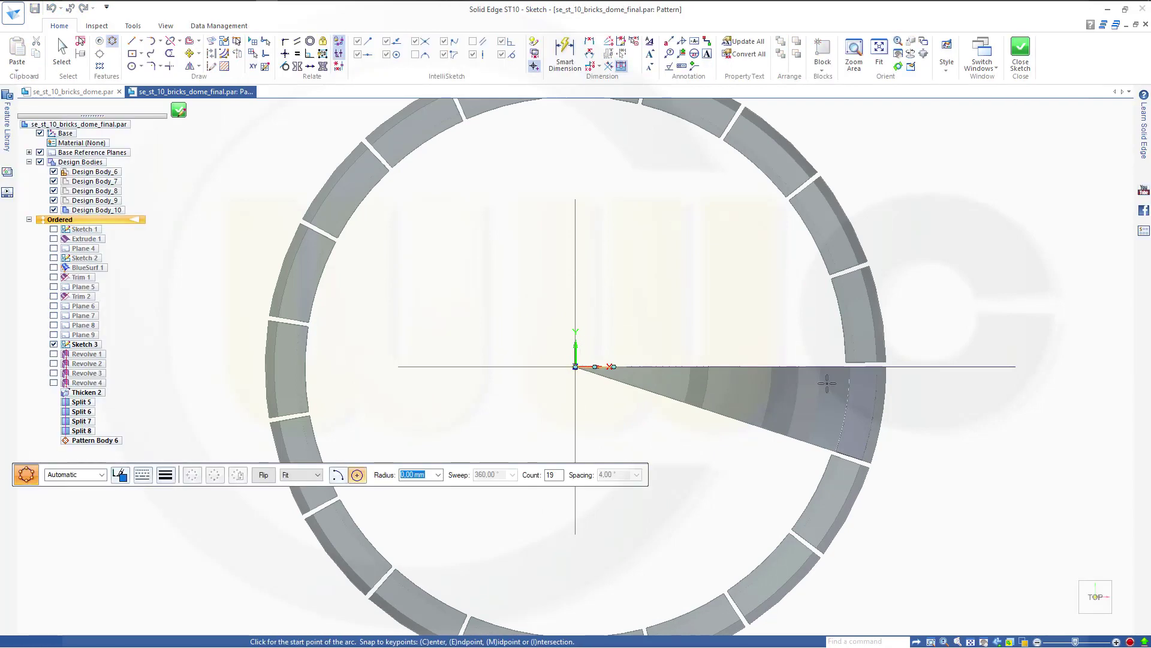
{"action": "left_click", "coordinate": [955, 366]}
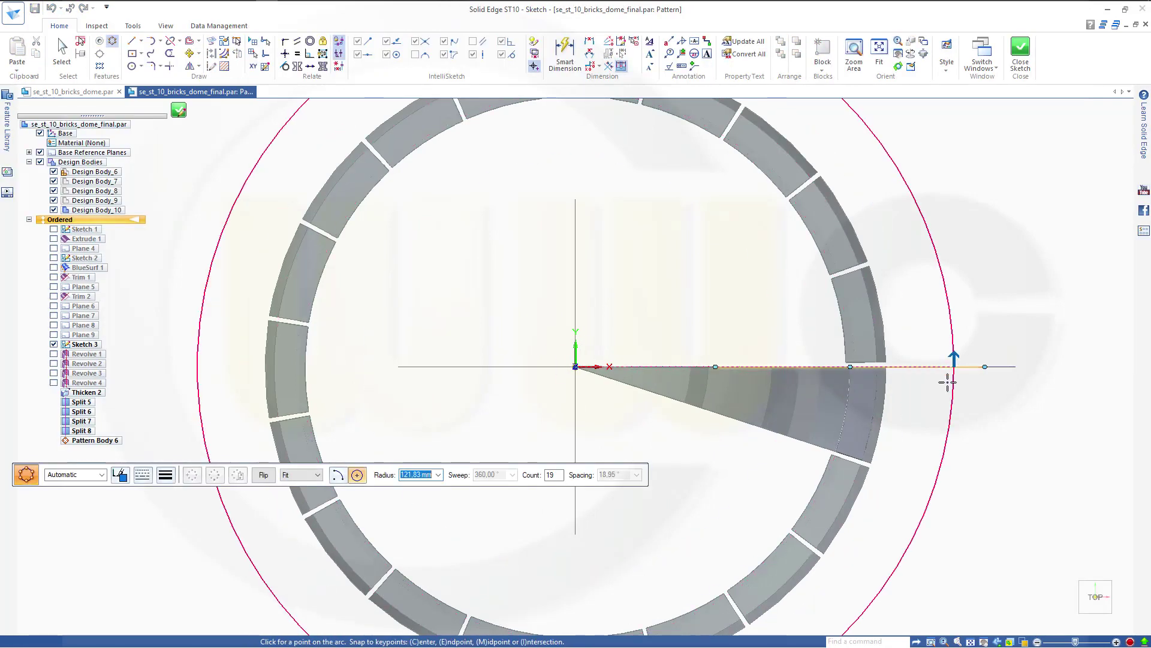
{"action": "left_click", "coordinate": [926, 444]}
{"action": "left_click", "coordinate": [1027, 68]}
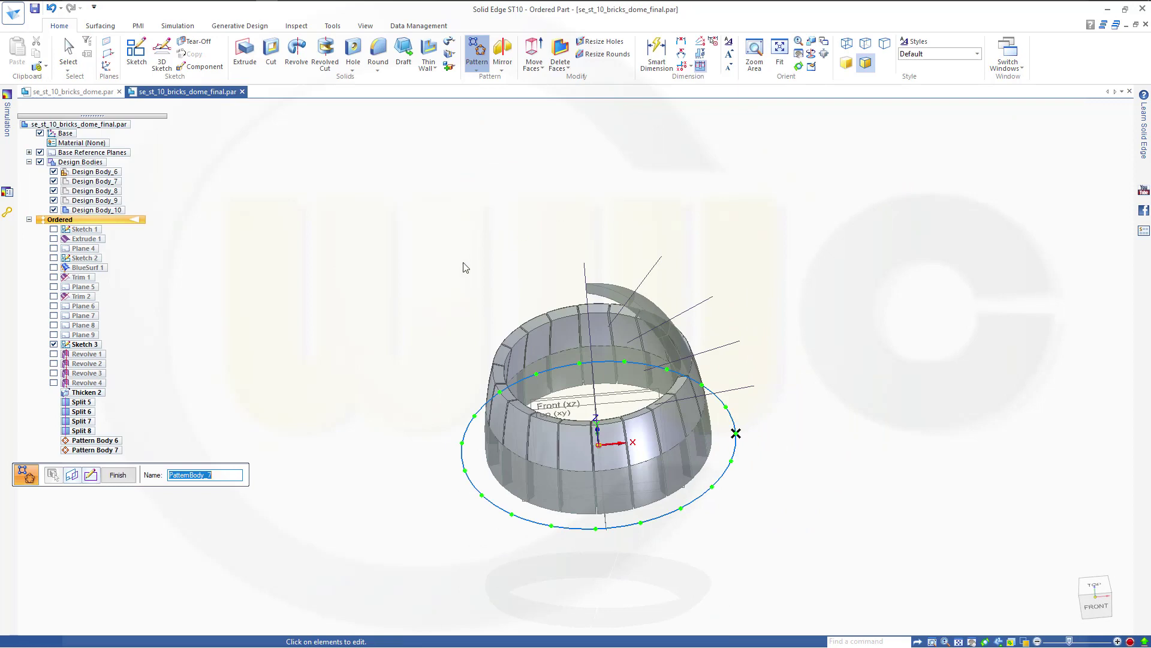
{"action": "left_click", "coordinate": [118, 476]}
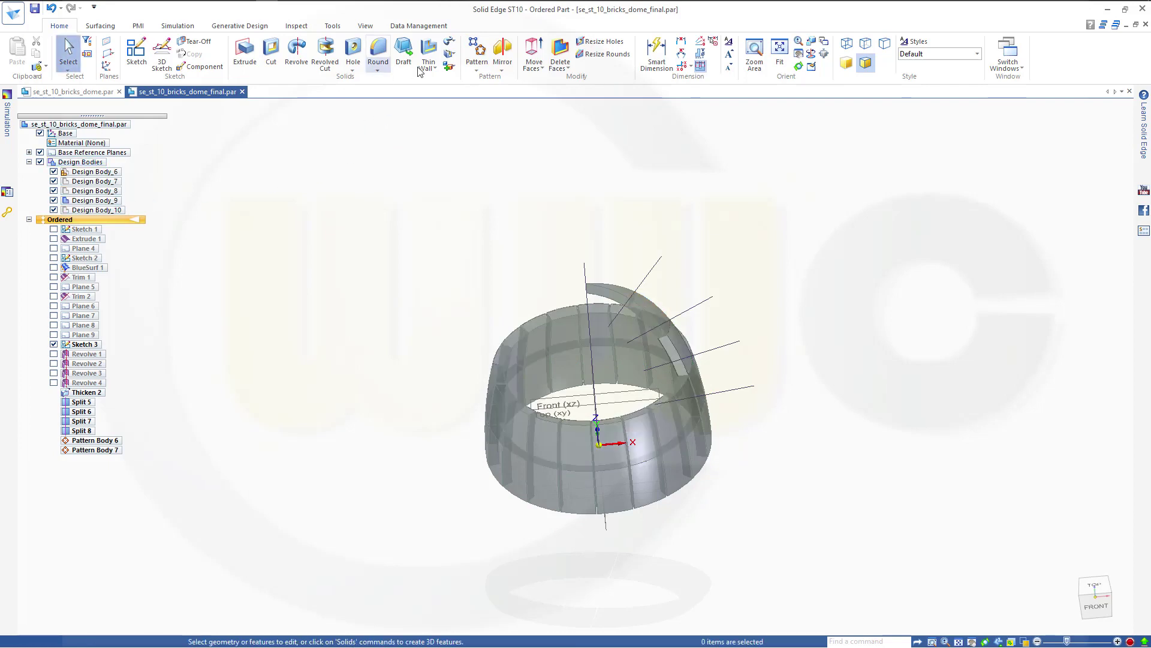
Step: Start a body pattern and select the third brick as its source
{"action": "left_click", "coordinate": [477, 53]}
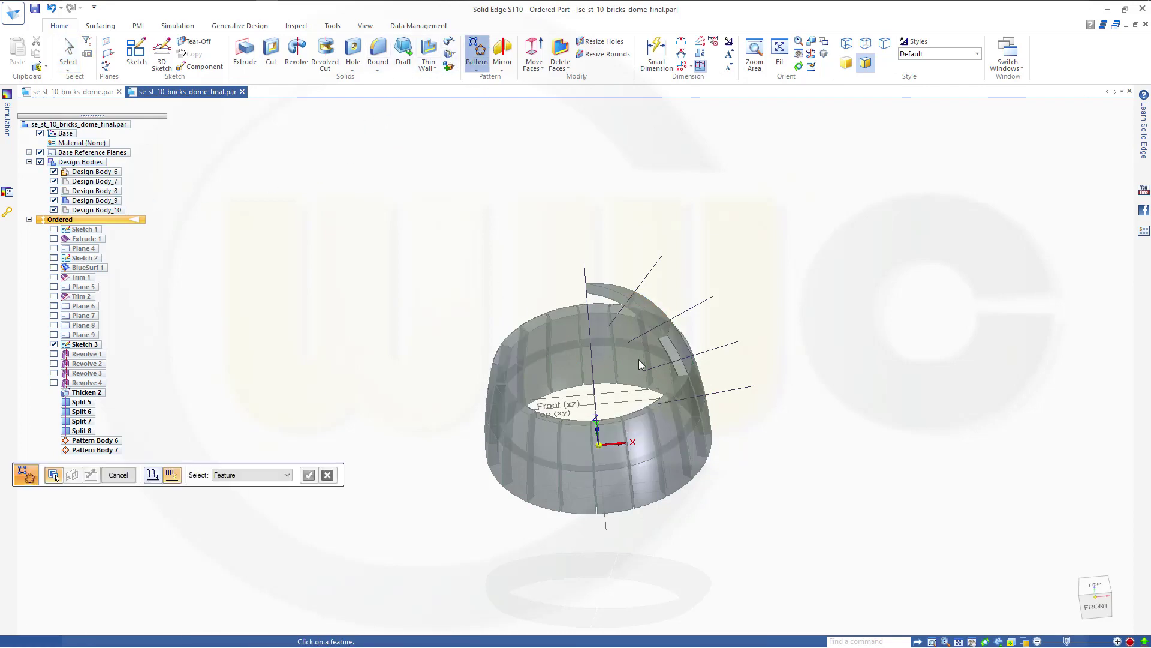
{"action": "left_click", "coordinate": [287, 475]}
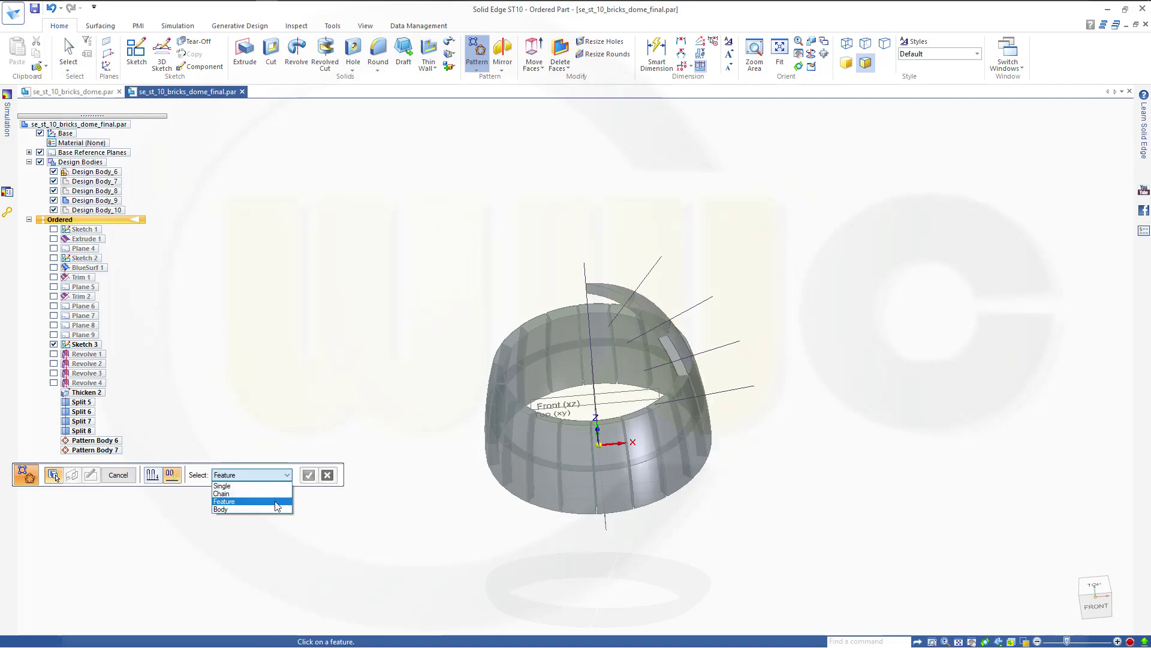
{"action": "left_click", "coordinate": [276, 509]}
{"action": "left_click", "coordinate": [674, 351]}
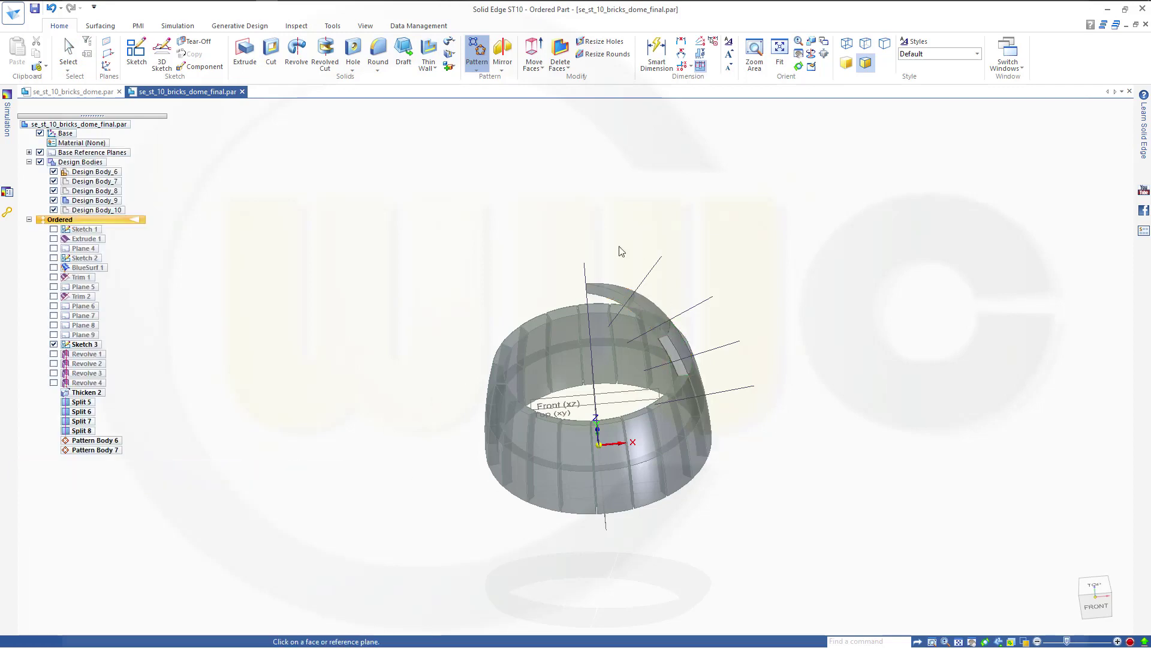
{"action": "middle_click_drag", "start_coordinate": [569, 419], "coordinate": [559, 384]}
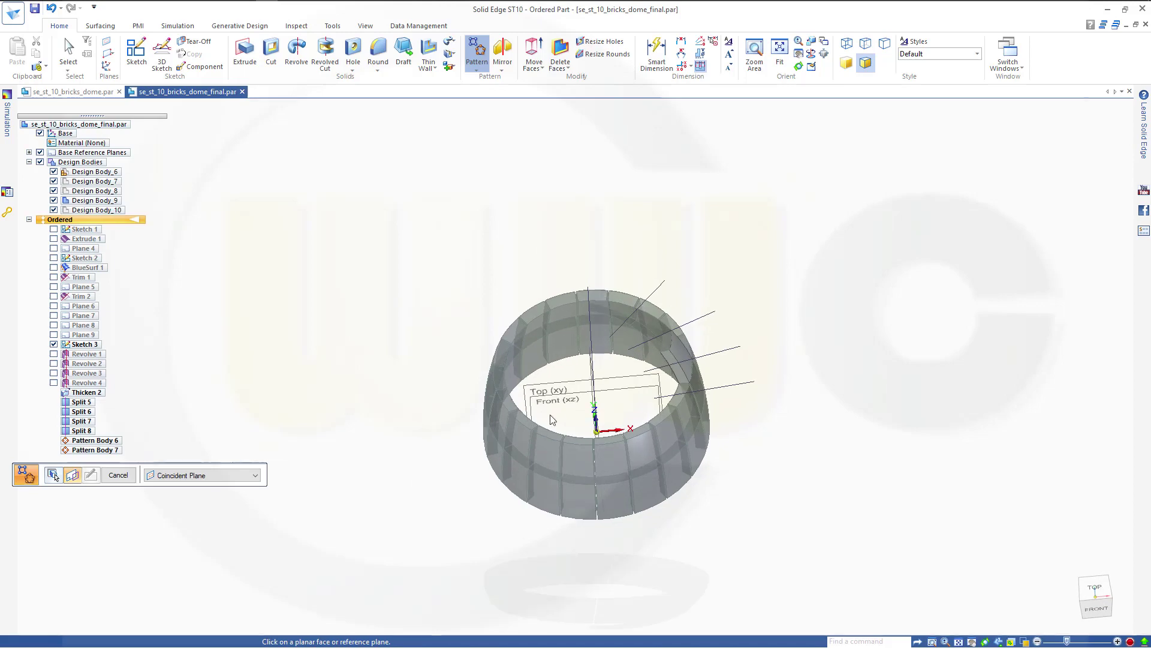
Step: Lay out the 19-copy circle on the Top (xy) plane, creating Pattern Body 8
{"action": "left_click", "coordinate": [560, 384]}
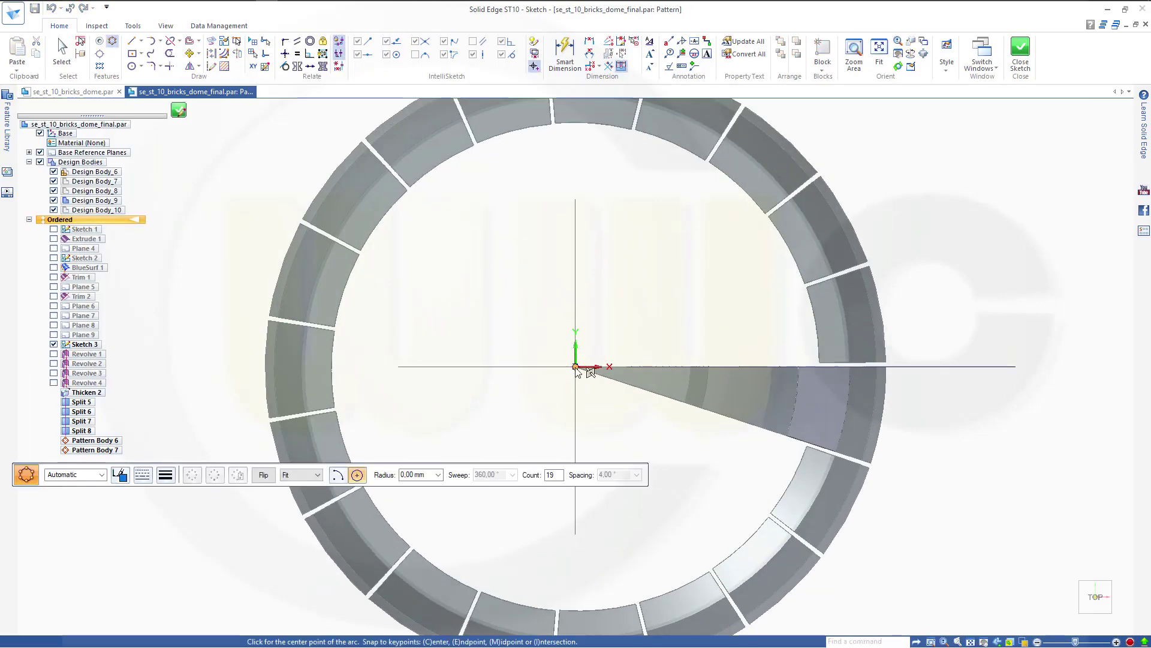
{"action": "left_click", "coordinate": [931, 366]}
{"action": "left_click", "coordinate": [912, 452]}
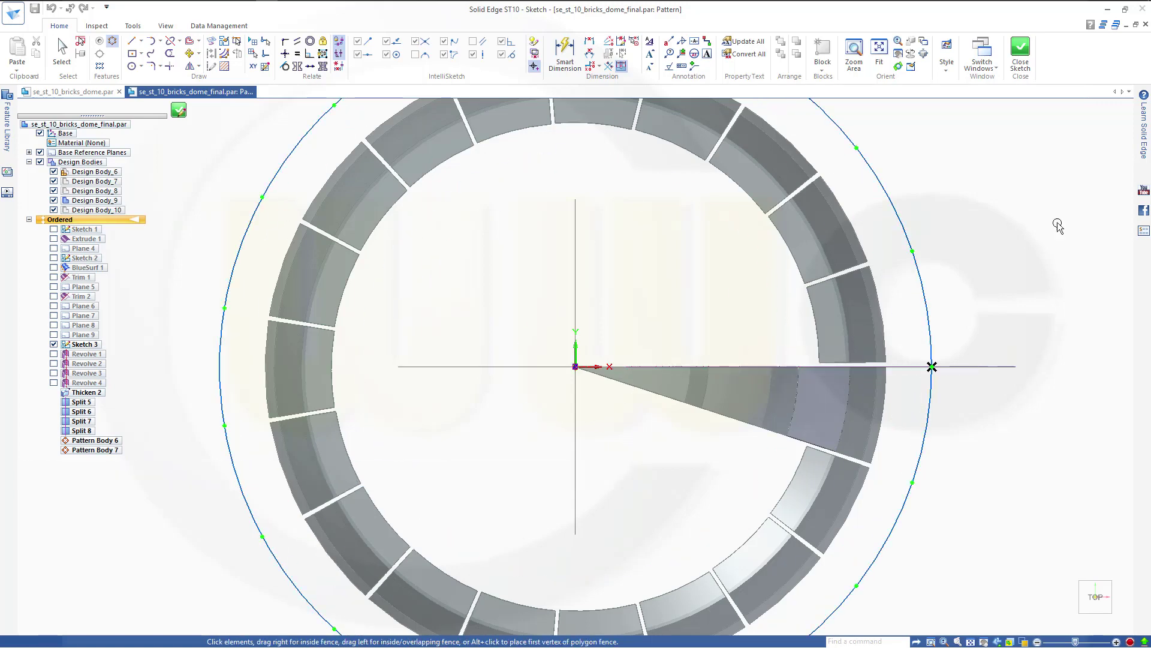
{"action": "left_click", "coordinate": [1022, 47]}
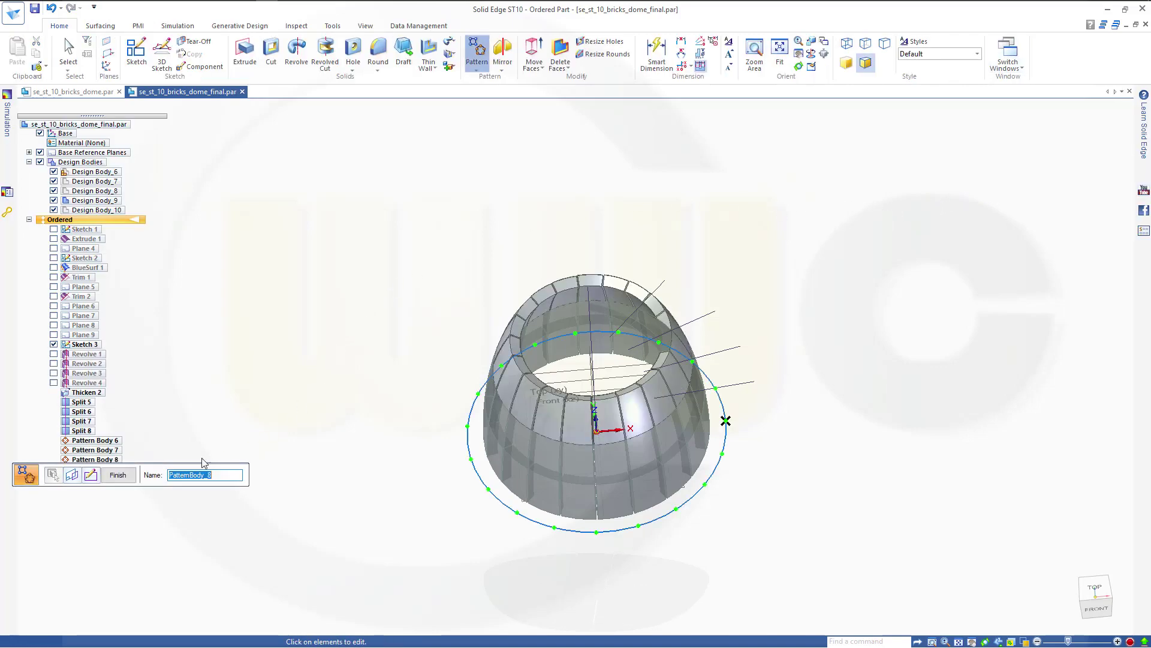
{"action": "left_click", "coordinate": [118, 475]}
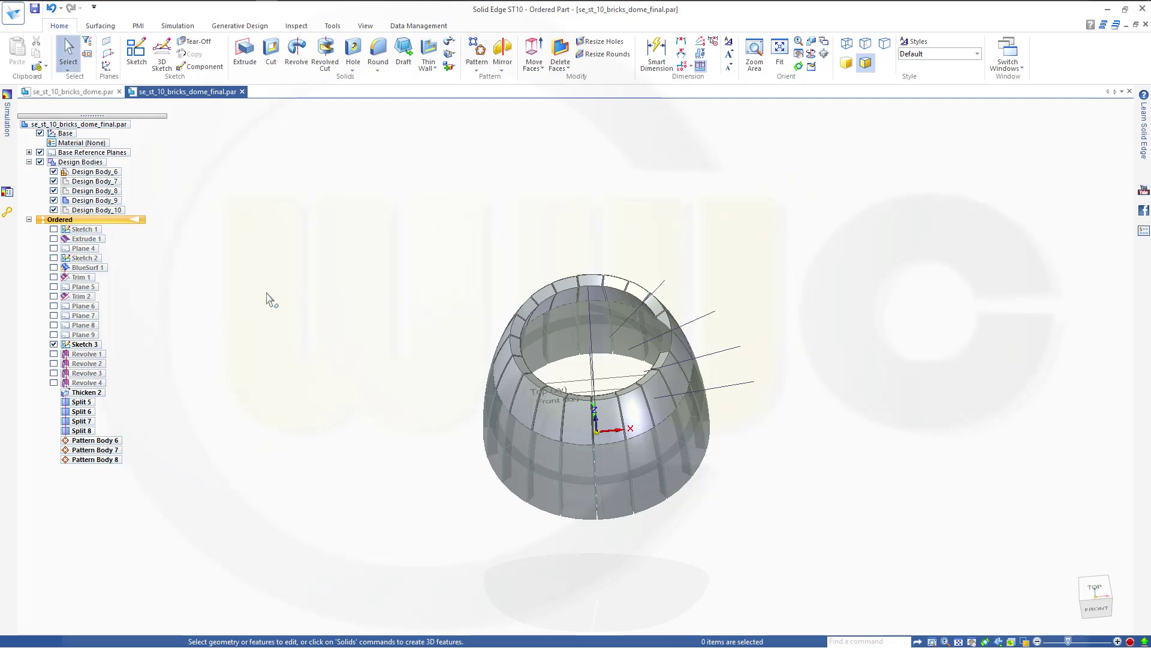
{"action": "middle_click_drag", "start_coordinate": [345, 308], "coordinate": [204, 292]}
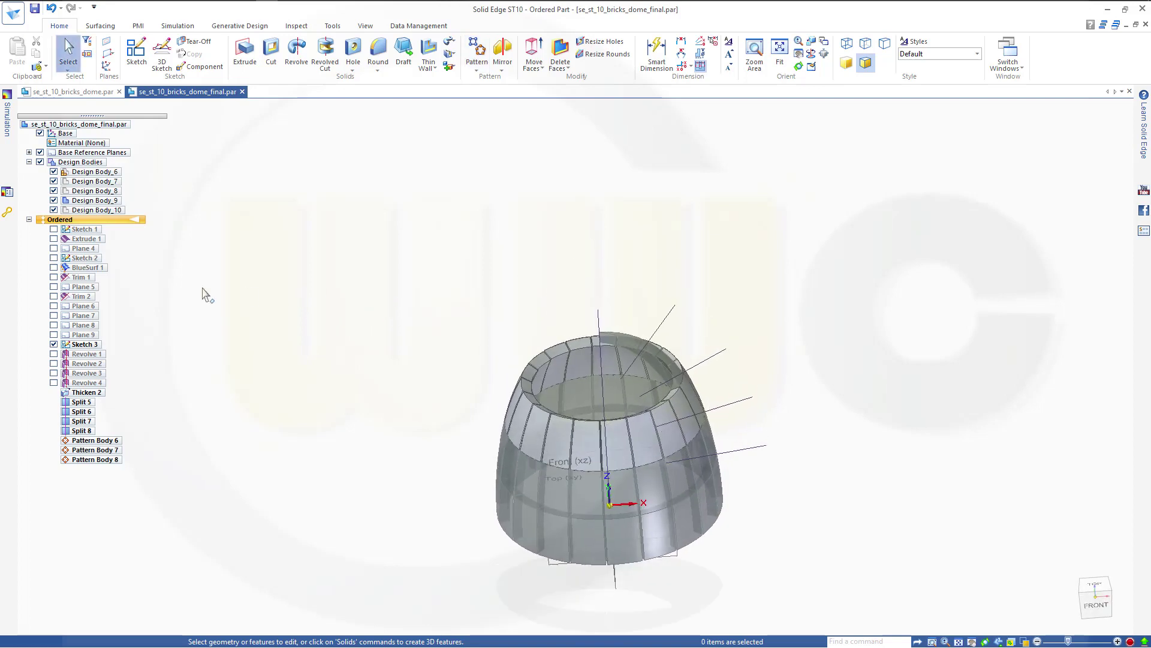
Step: Identify Design Body_8, then start a body pattern with the top brick as source
{"action": "left_click", "coordinate": [96, 191]}
{"action": "left_click", "coordinate": [348, 218]}
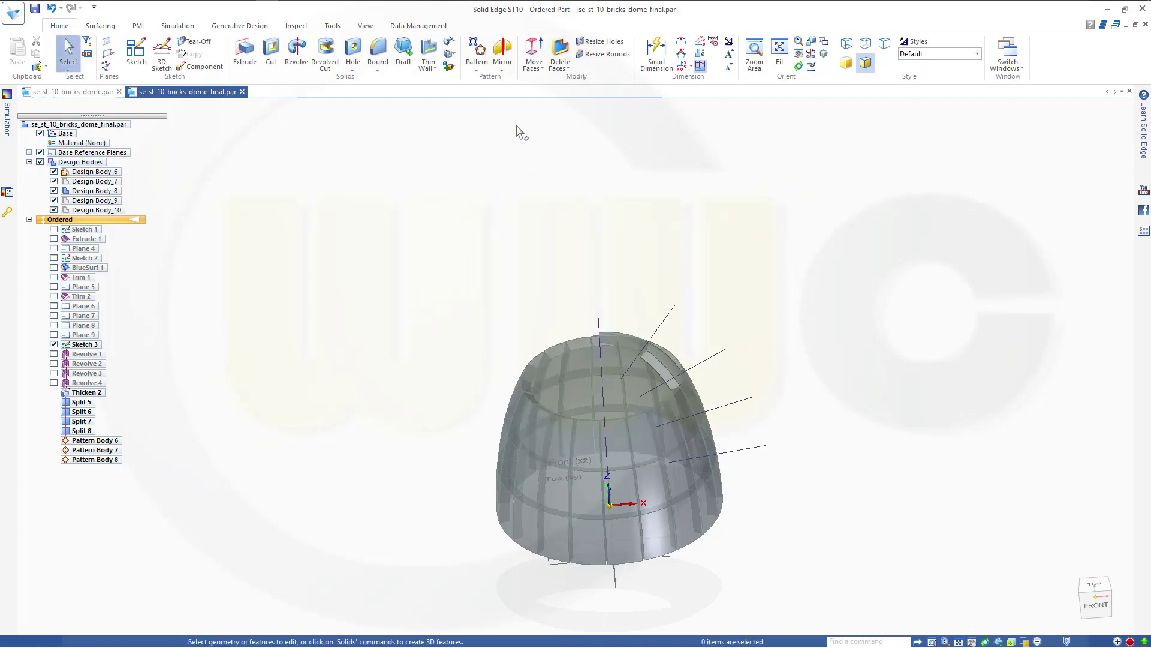
{"action": "left_click", "coordinate": [480, 51]}
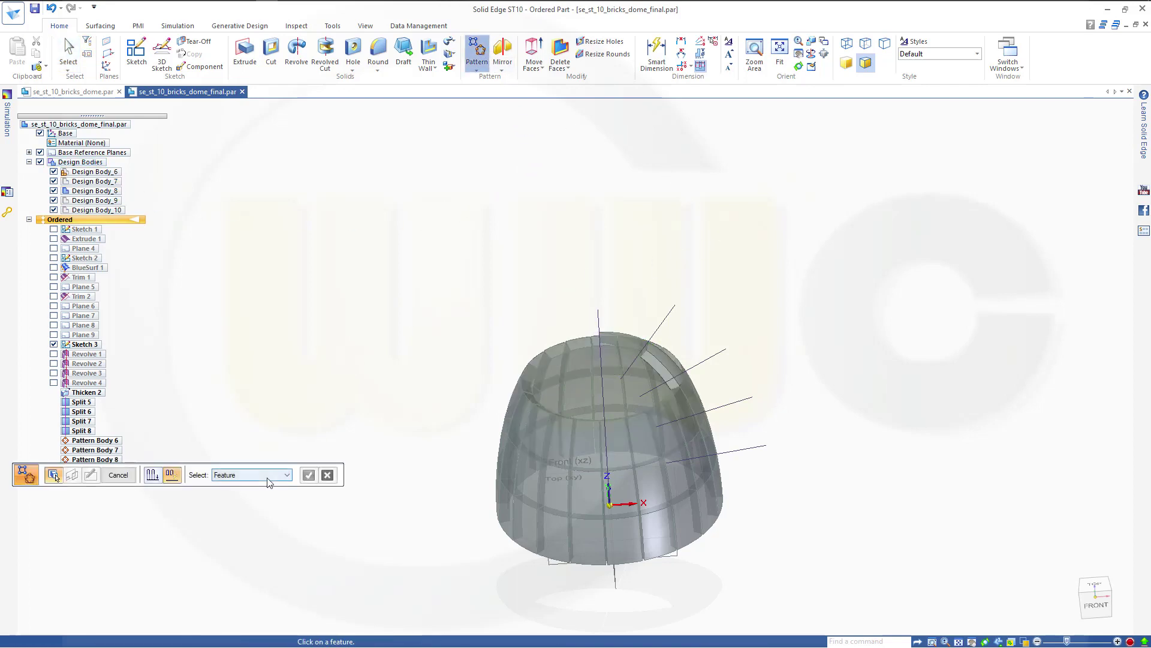
{"action": "left_click", "coordinate": [268, 475]}
{"action": "left_click", "coordinate": [252, 507]}
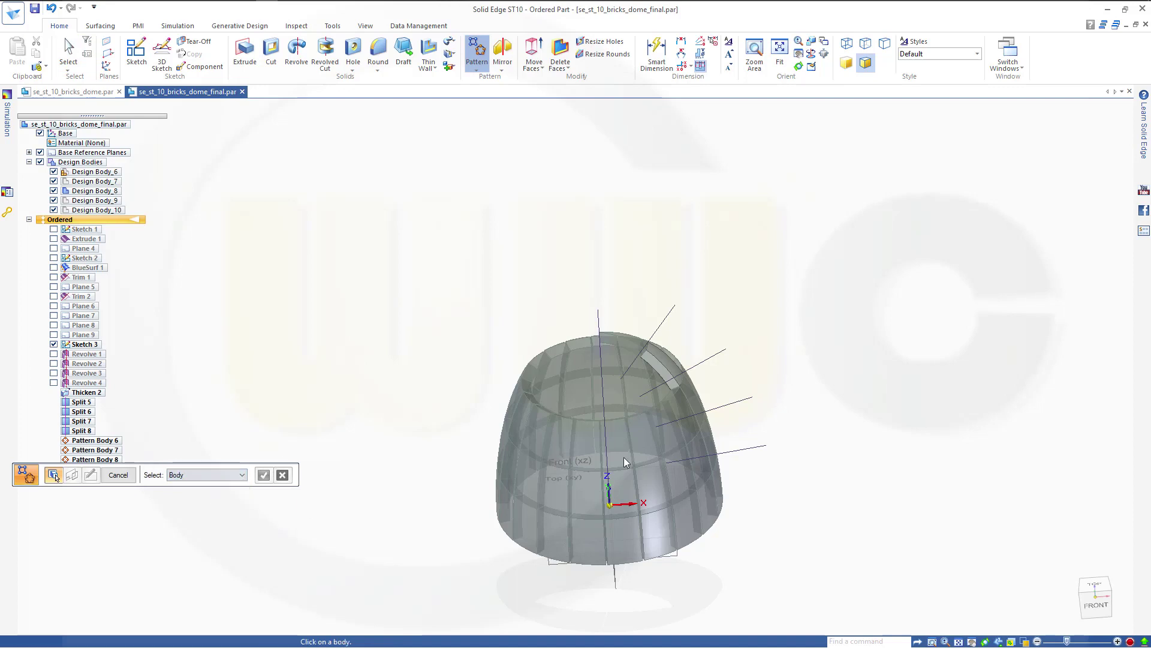
{"action": "left_click", "coordinate": [663, 376]}
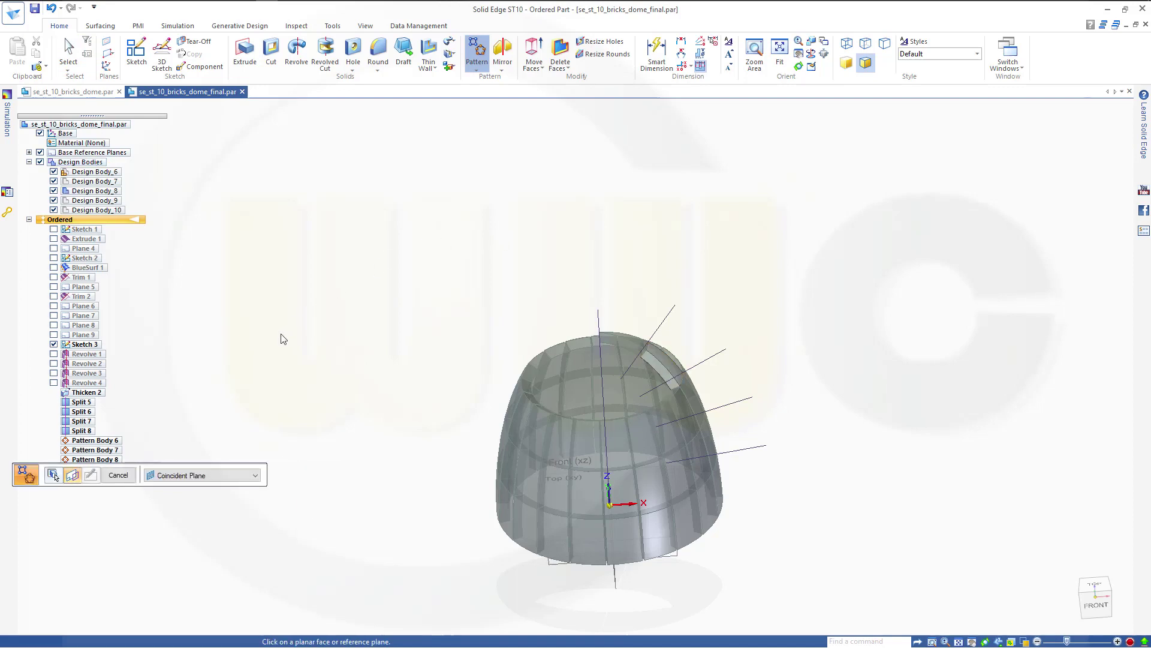
Step: Draw the 19-copy circle at the origin on the Top (xy) plane, creating Pattern Body 9
{"action": "middle_click_drag", "start_coordinate": [384, 407], "coordinate": [394, 563]}
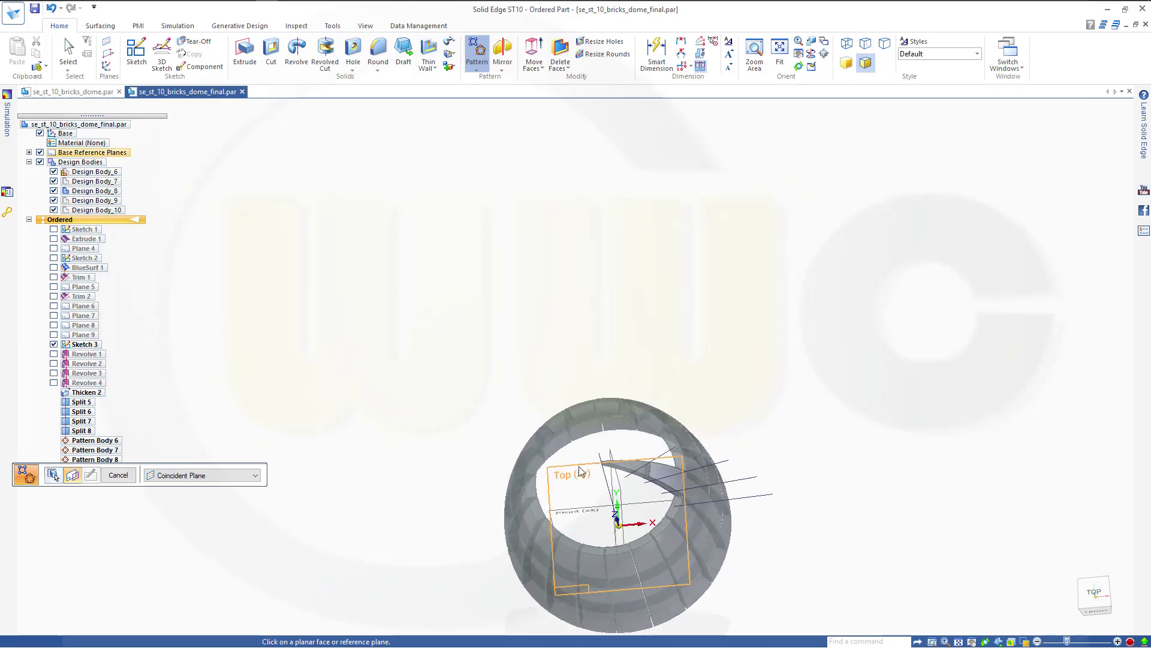
{"action": "left_click", "coordinate": [581, 472]}
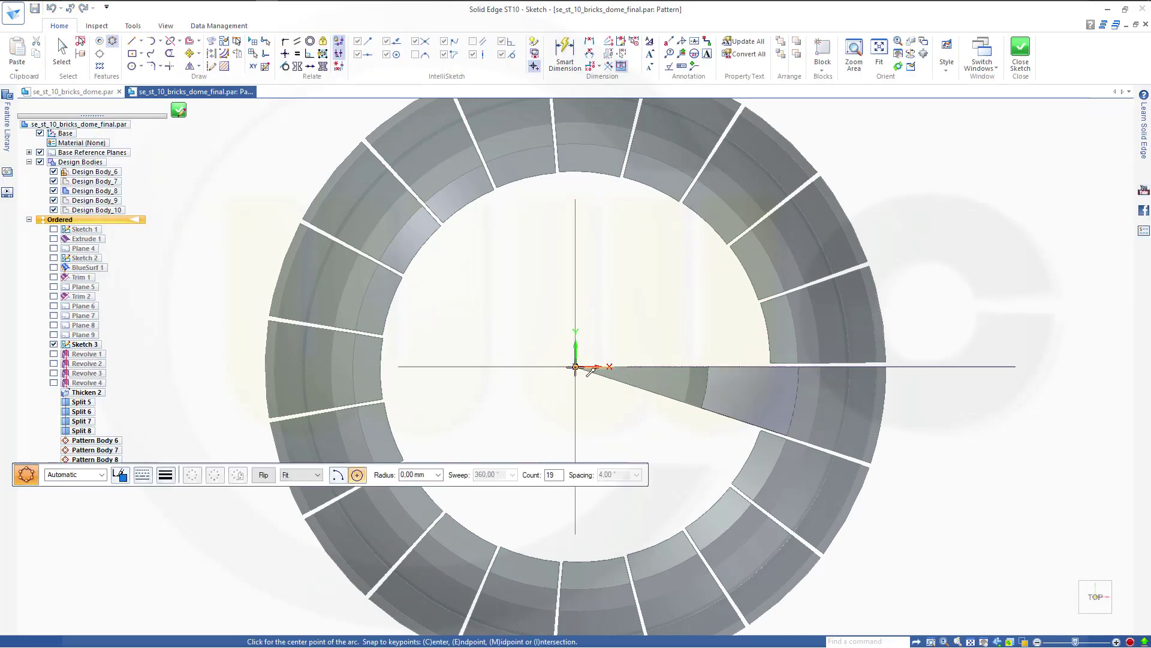
{"action": "left_click", "coordinate": [577, 367]}
{"action": "left_click", "coordinate": [933, 367]}
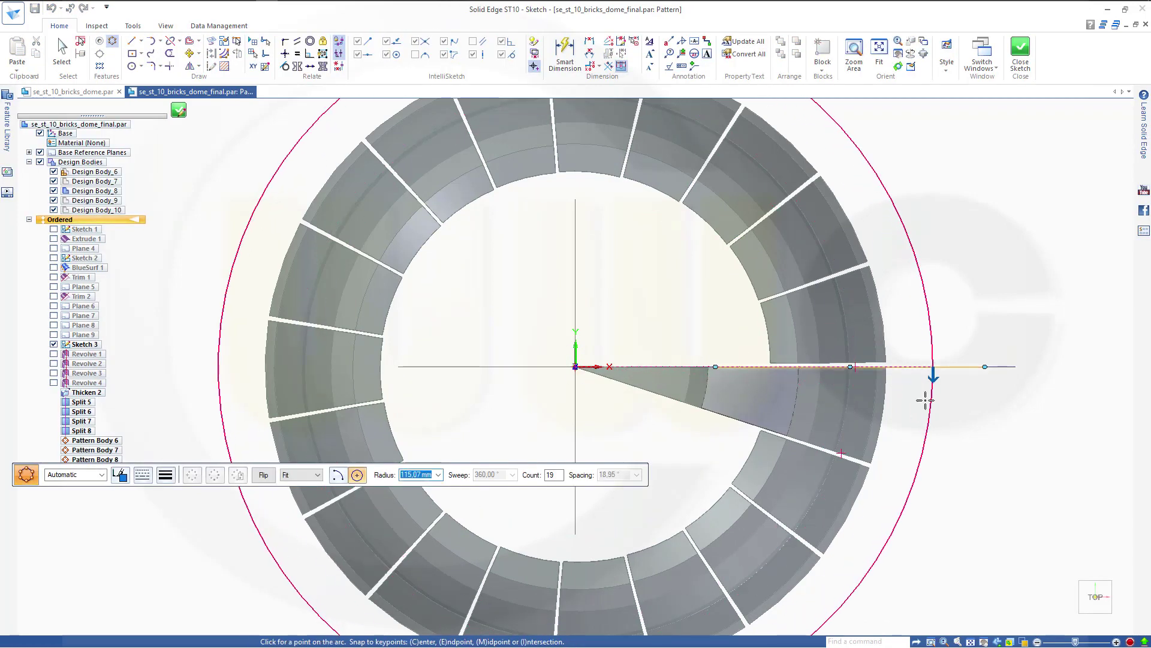
{"action": "left_click", "coordinate": [899, 455]}
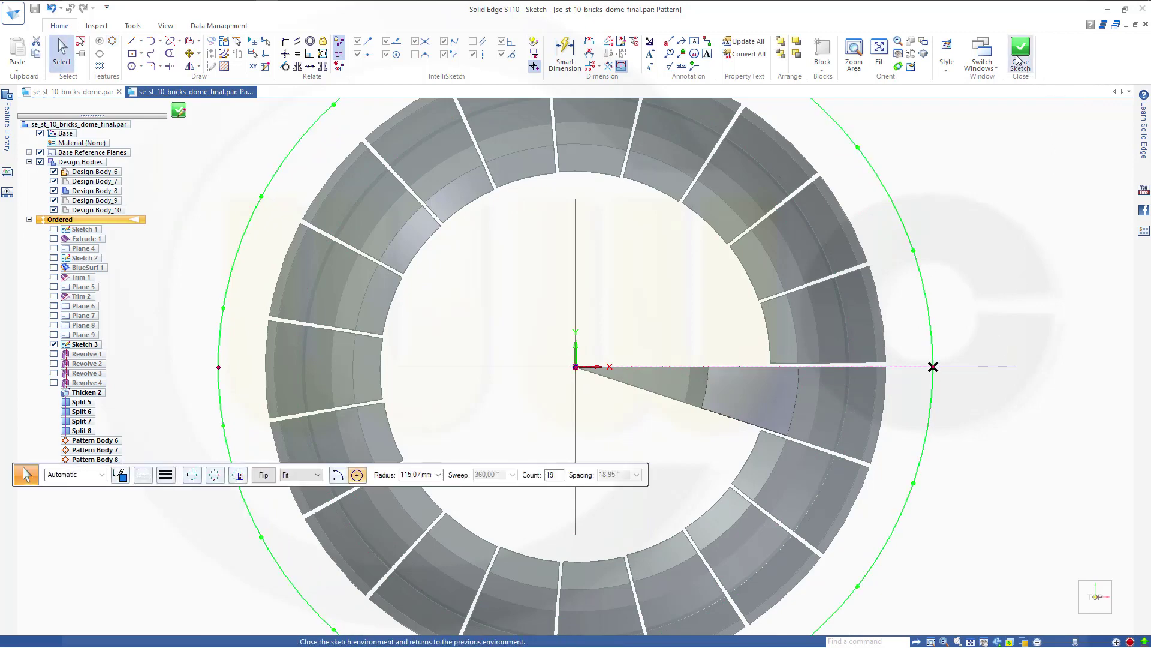
{"action": "key", "text": "Escape"}
{"action": "key", "text": "ctrl+i"}
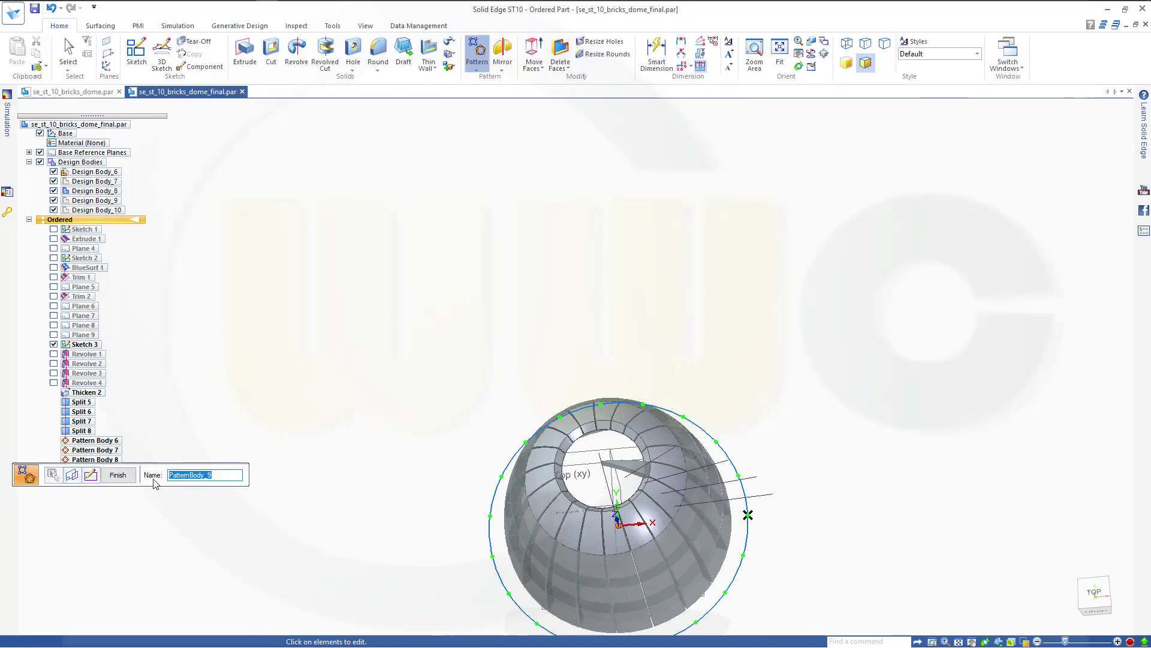
{"action": "left_click", "coordinate": [118, 474]}
{"action": "middle_click_drag", "start_coordinate": [335, 484], "coordinate": [756, 523]}
{"action": "scroll", "coordinate": [720, 437], "scroll_direction": "up", "scroll_amount": 3}
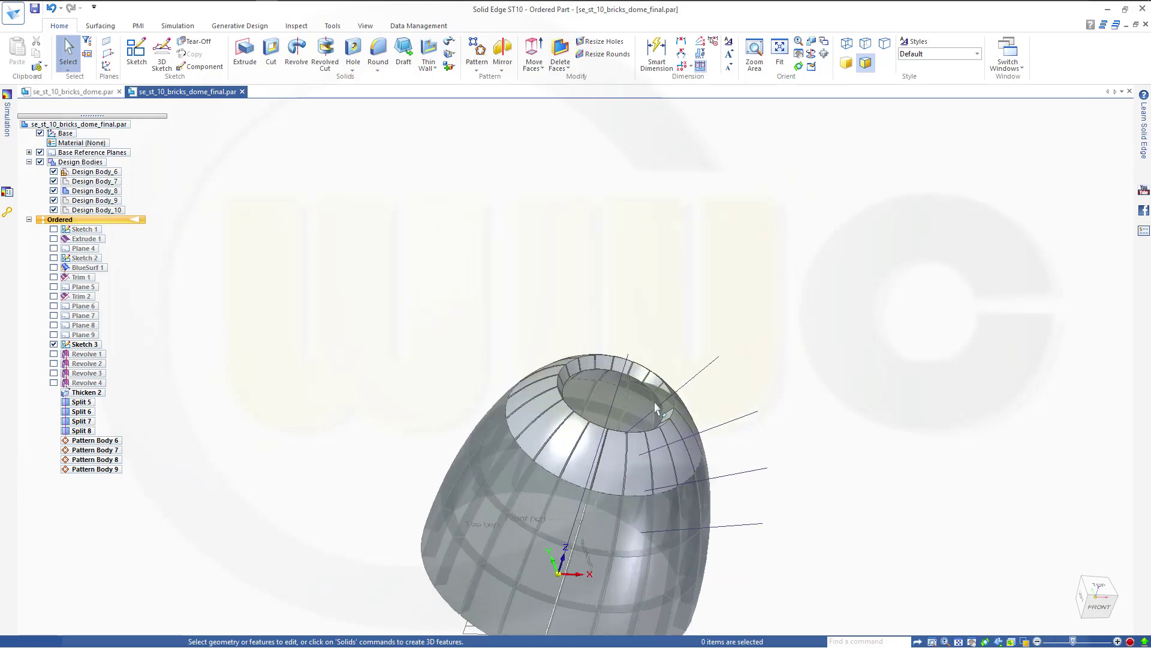
{"action": "middle_click_drag", "start_coordinate": [611, 355], "coordinate": [602, 414]}
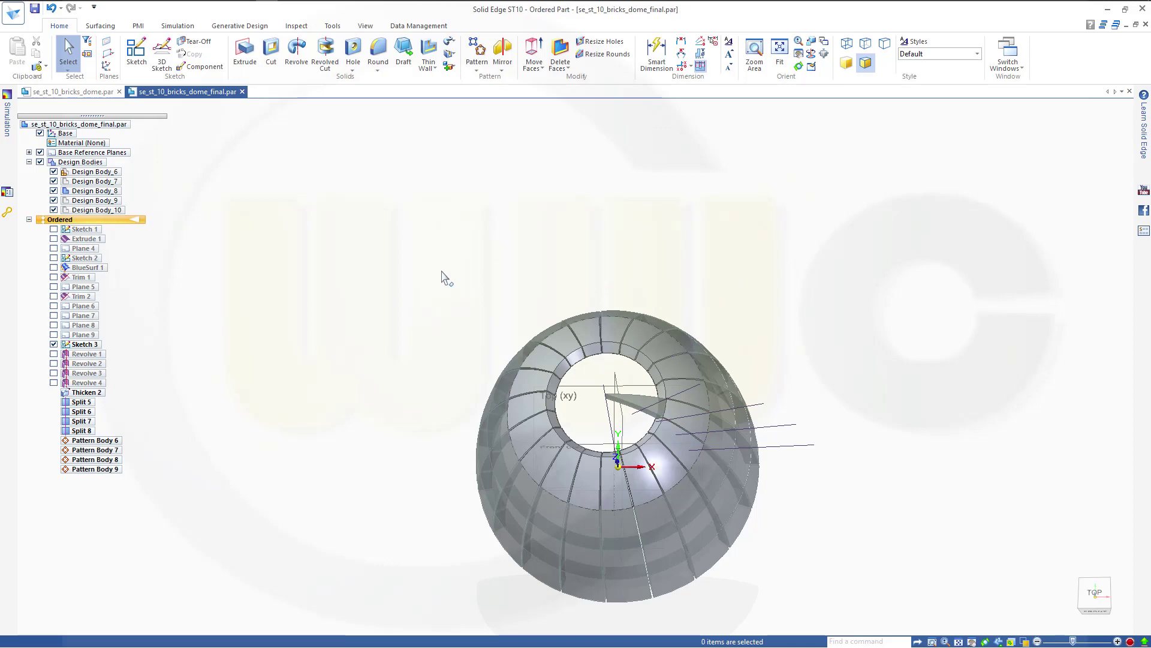
{"action": "mouse_move", "coordinate": [446, 313]}
{"action": "middle_mouse_down"}
{"action": "mouse_move", "coordinate": [460, 296]}
{"action": "mouse_move", "coordinate": [460, 311]}
{"action": "mouse_move", "coordinate": [470, 277]}
{"action": "mouse_move", "coordinate": [470, 228]}
{"action": "mouse_move", "coordinate": [450, 260]}
{"action": "mouse_move", "coordinate": [455, 311]}
{"action": "middle_mouse_up"}
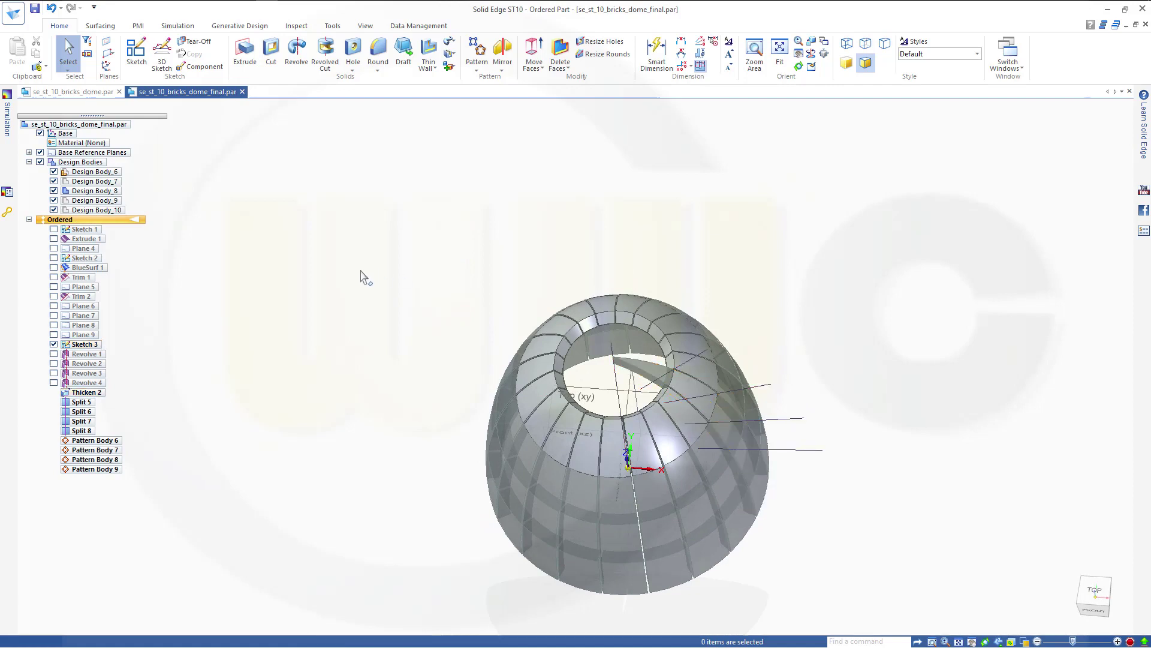
{"action": "mouse_move", "coordinate": [365, 277]}
{"action": "middle_mouse_down"}
{"action": "mouse_move", "coordinate": [358, 306]}
{"action": "mouse_move", "coordinate": [376, 352]}
{"action": "mouse_move", "coordinate": [363, 345]}
{"action": "middle_mouse_up"}
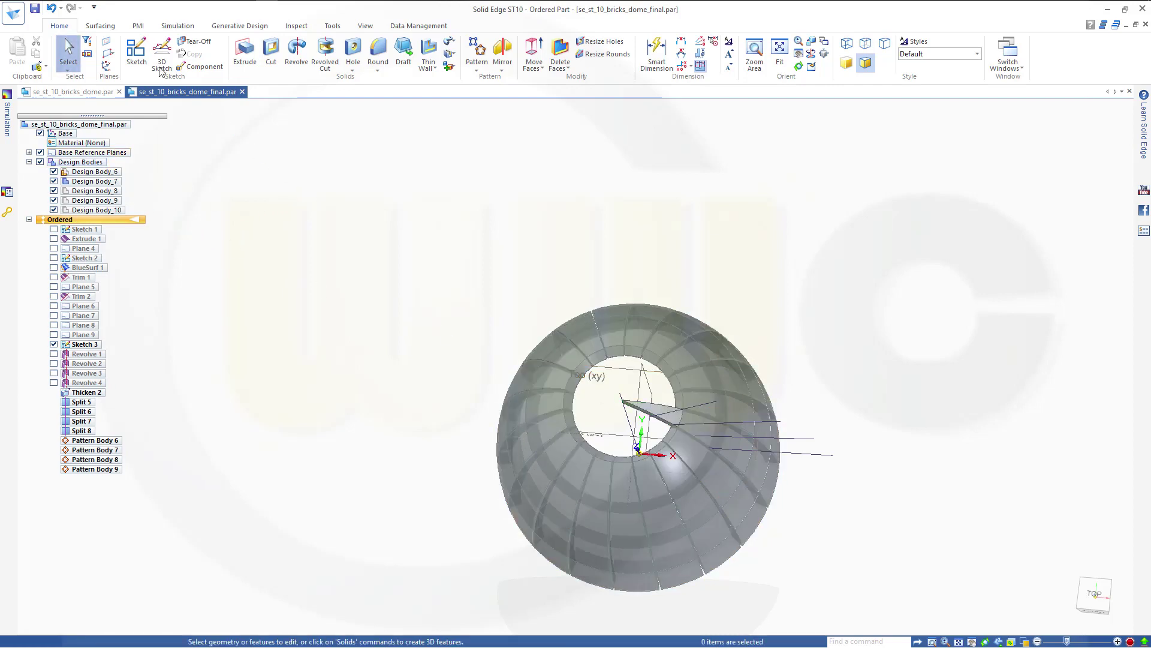
Step: Create Sketch 4 on the Top (xy) plane with Circle by Center Point, then close it
{"action": "left_click", "coordinate": [136, 53]}
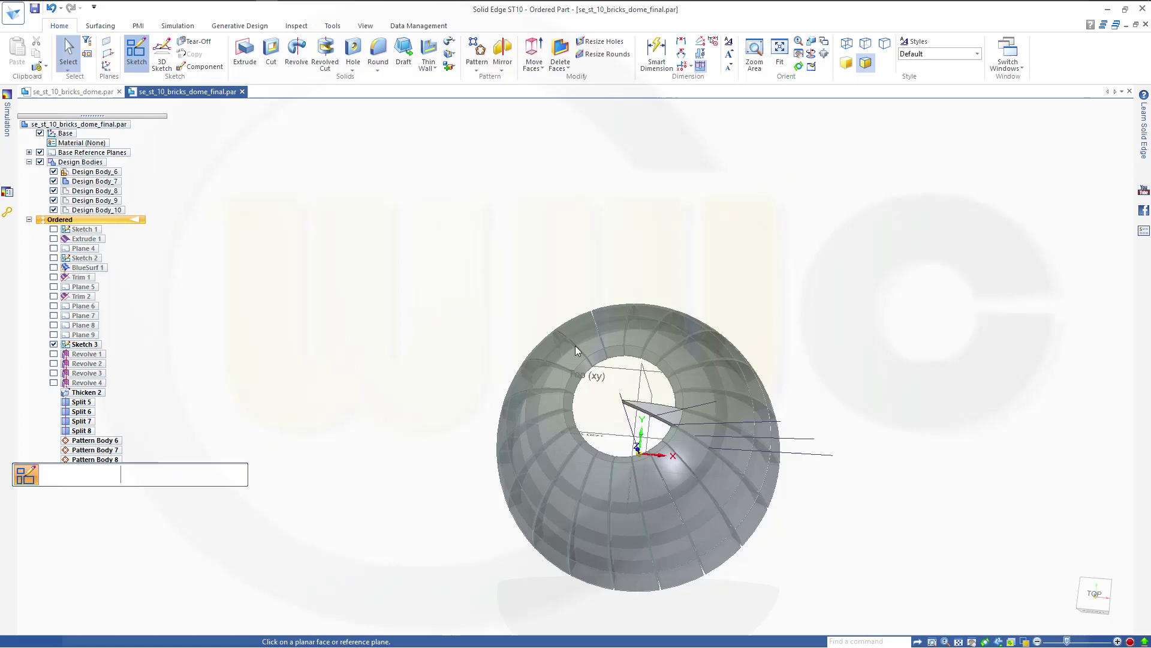
{"action": "left_click", "coordinate": [631, 378]}
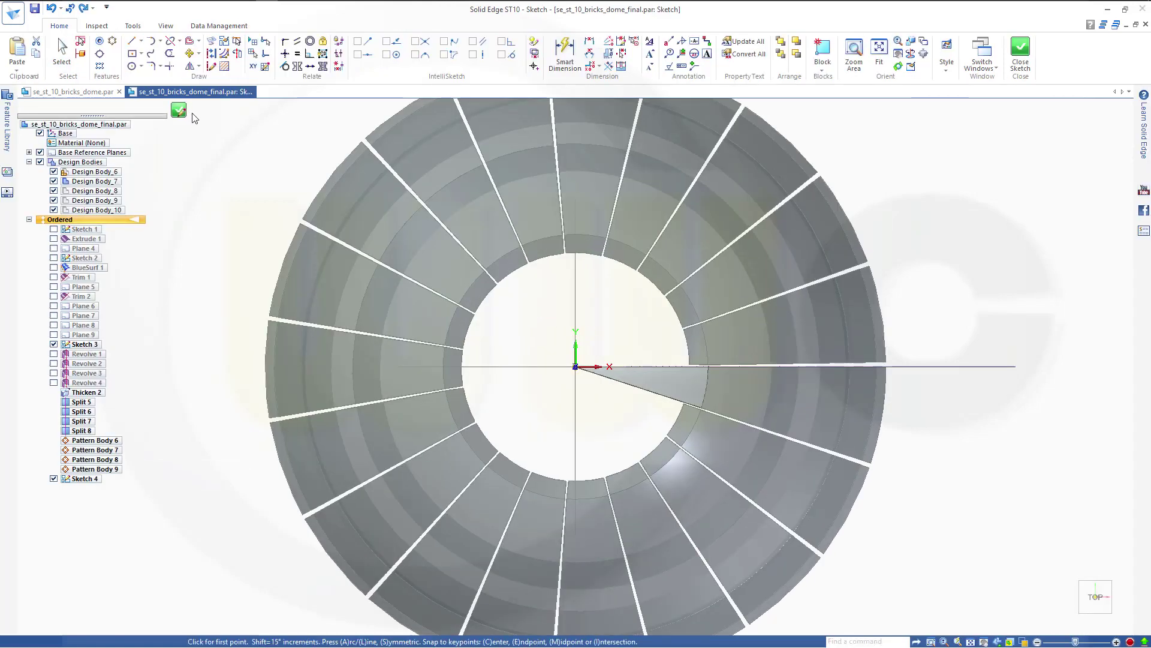
{"action": "left_click", "coordinate": [133, 66]}
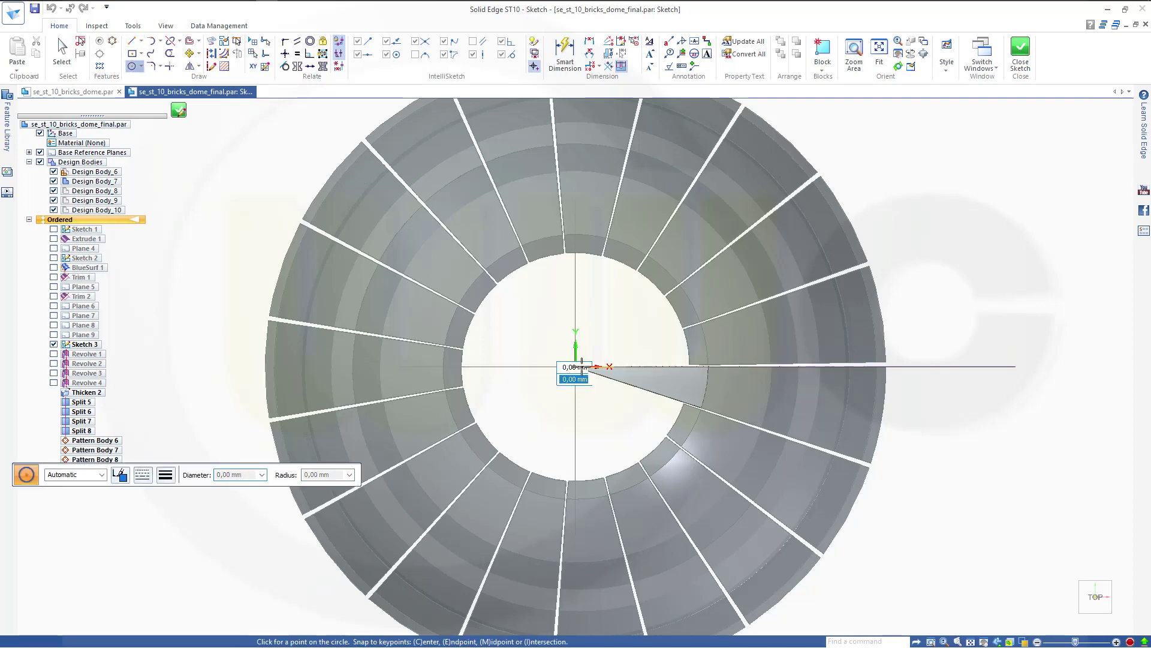
{"action": "left_click", "coordinate": [1020, 60]}
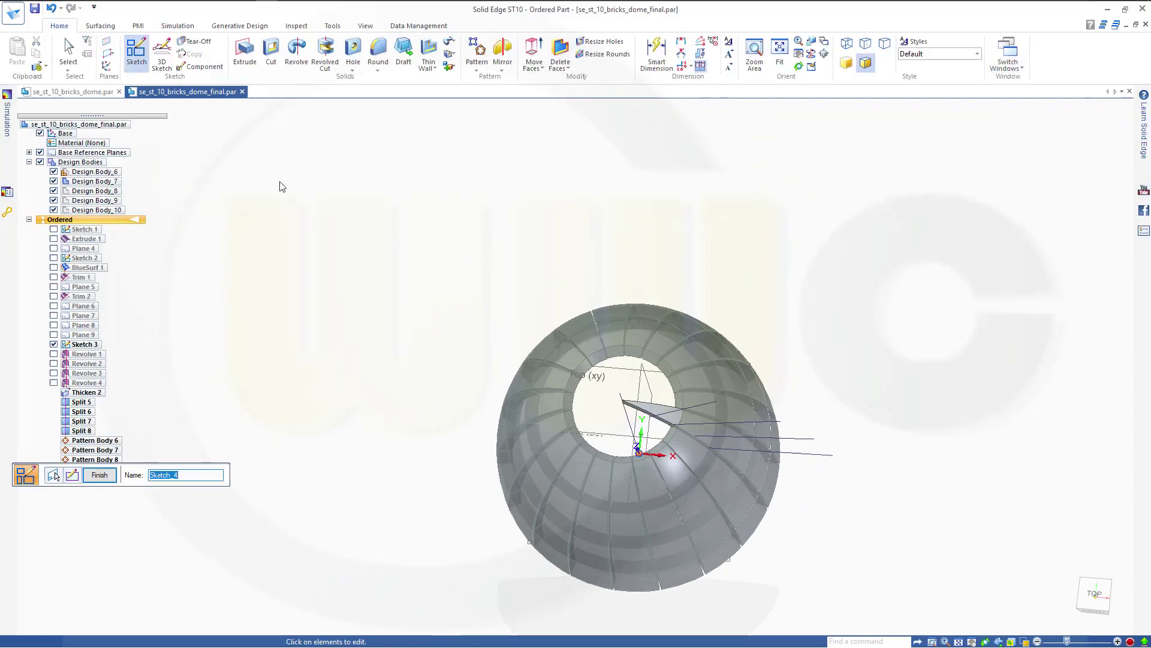
Step: Cut the sketch profile with a finite 226,83 mm extent, creating Cutout 1
{"action": "left_click", "coordinate": [111, 478]}
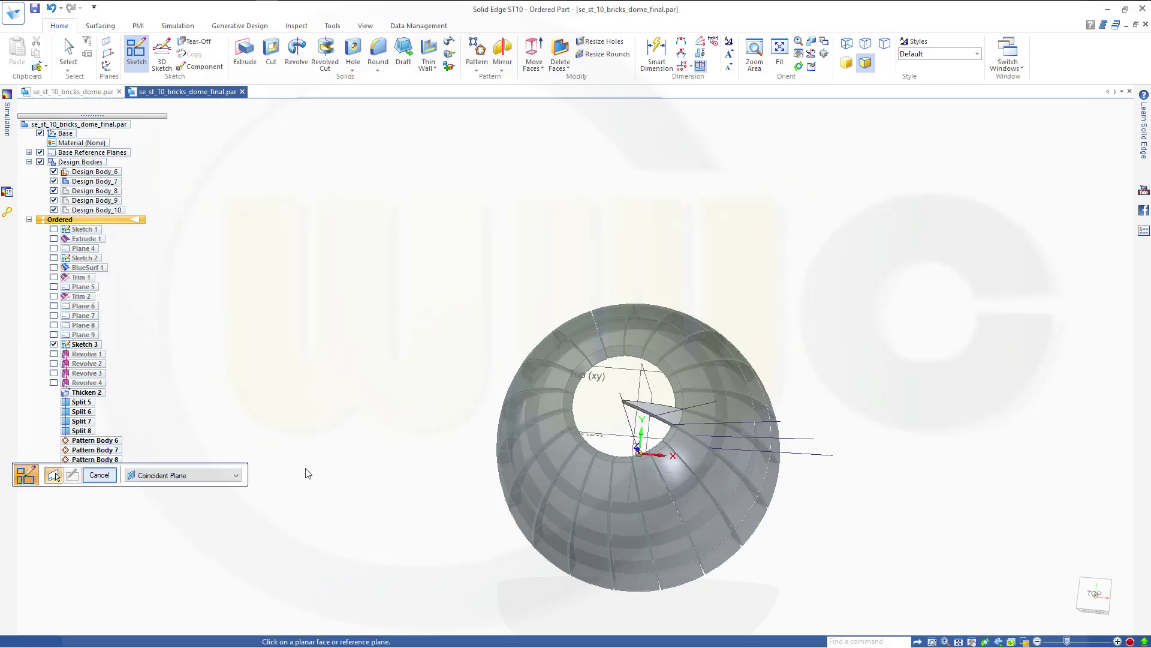
{"action": "scroll", "coordinate": [601, 494], "scroll_direction": "up", "scroll_amount": 3}
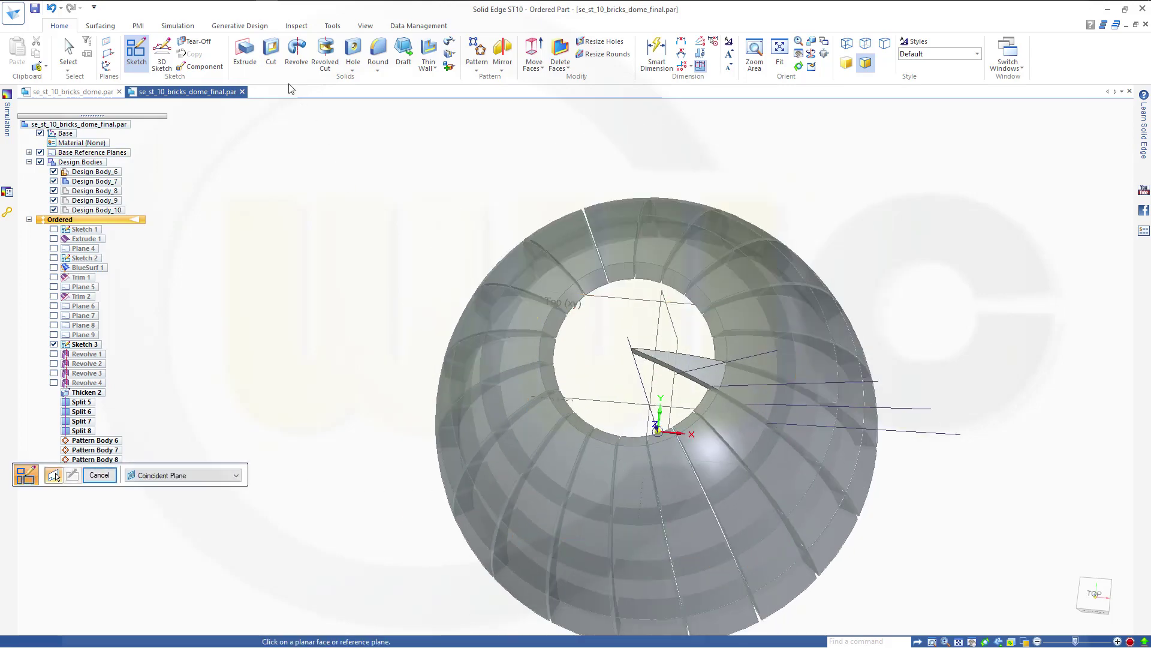
{"action": "left_click", "coordinate": [271, 54]}
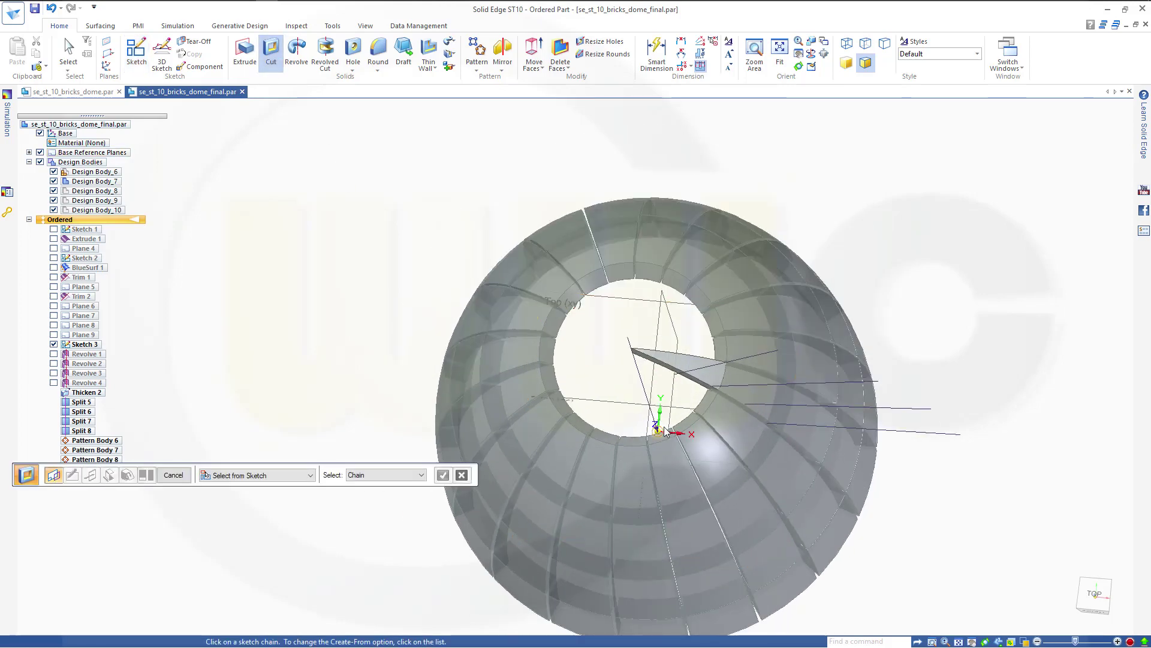
{"action": "right_click", "coordinate": [386, 352]}
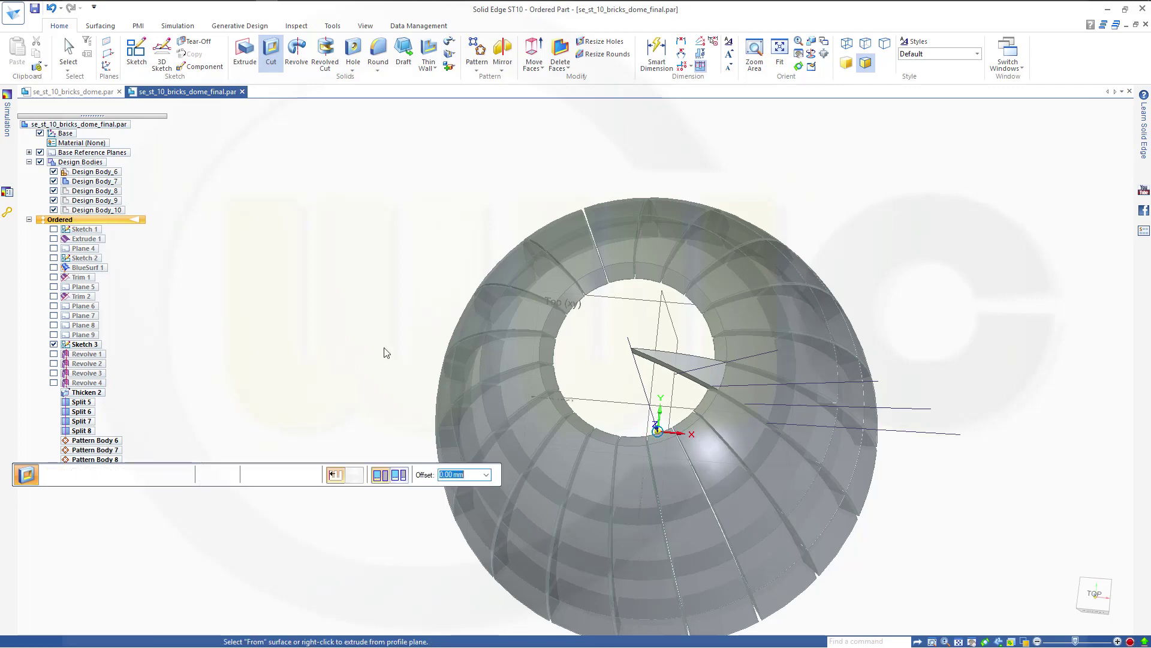
{"action": "middle_click_drag", "start_coordinate": [394, 352], "coordinate": [403, 258]}
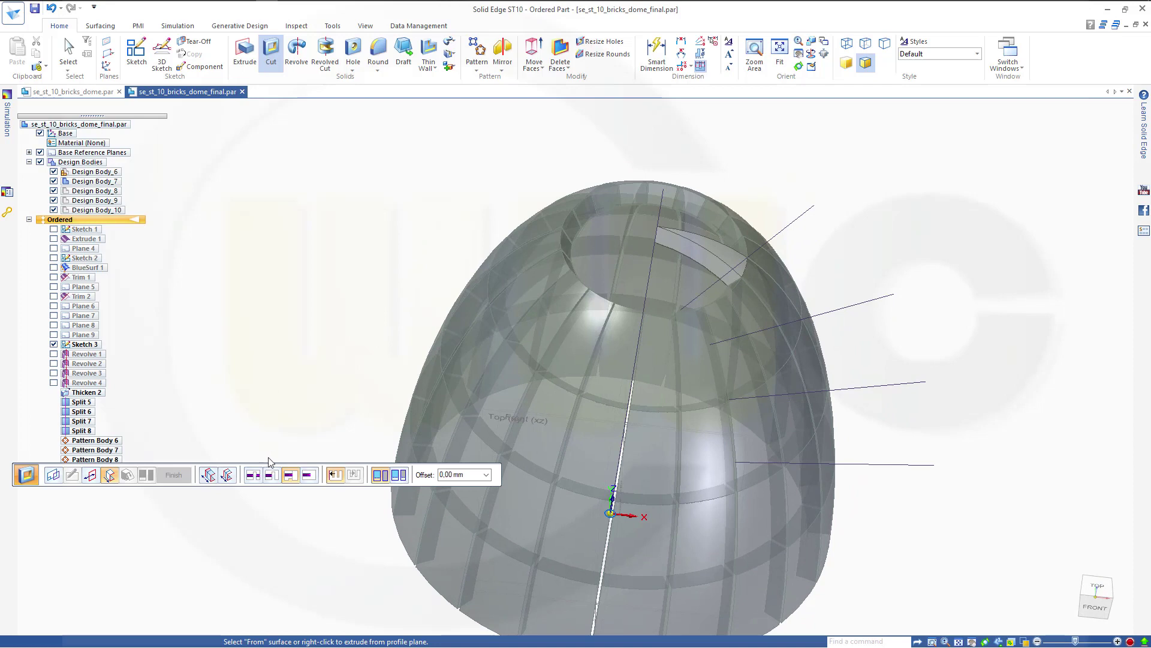
{"action": "left_click", "coordinate": [308, 475]}
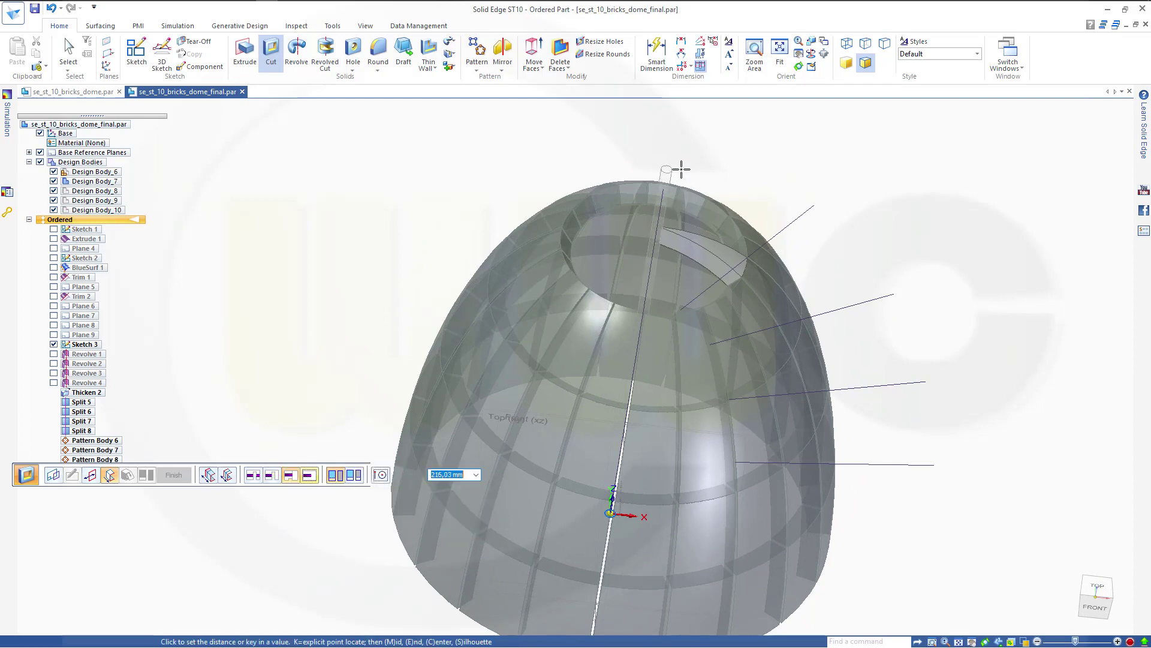
{"action": "left_click", "coordinate": [680, 154]}
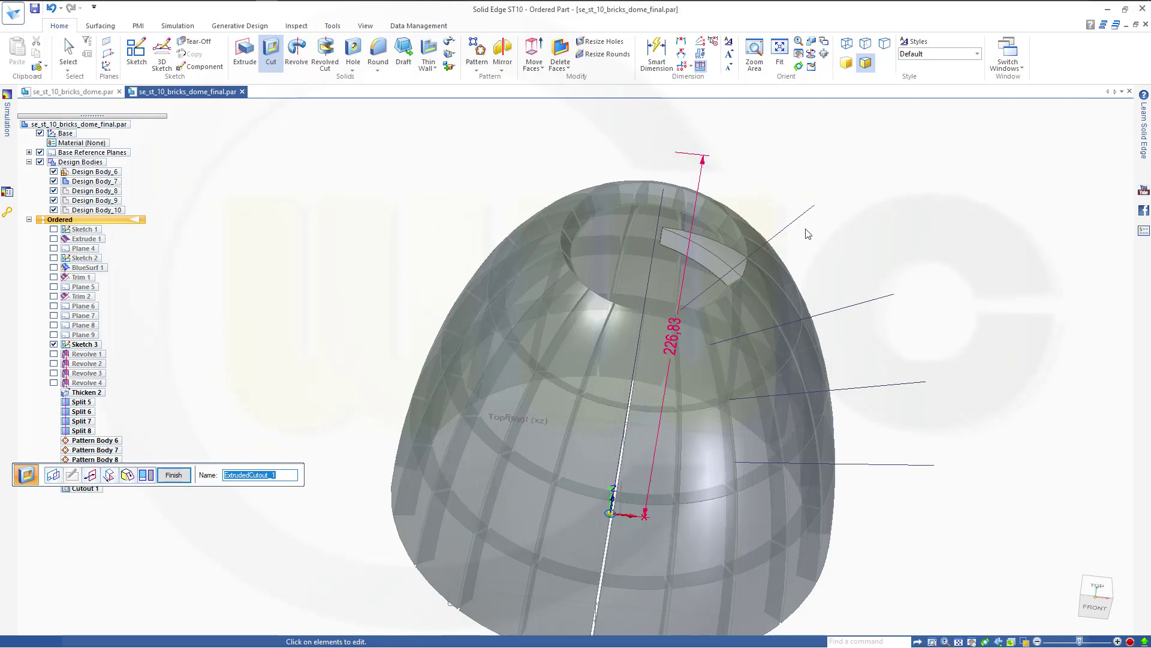
{"action": "left_click", "coordinate": [174, 475]}
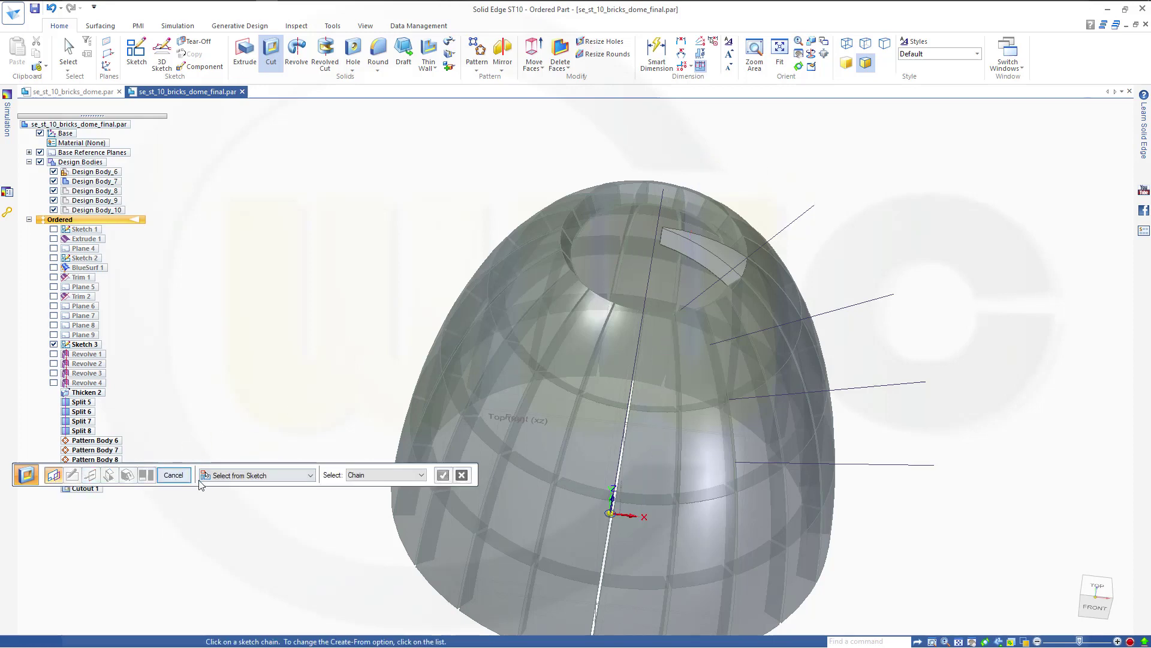
{"action": "key", "text": "Escape"}
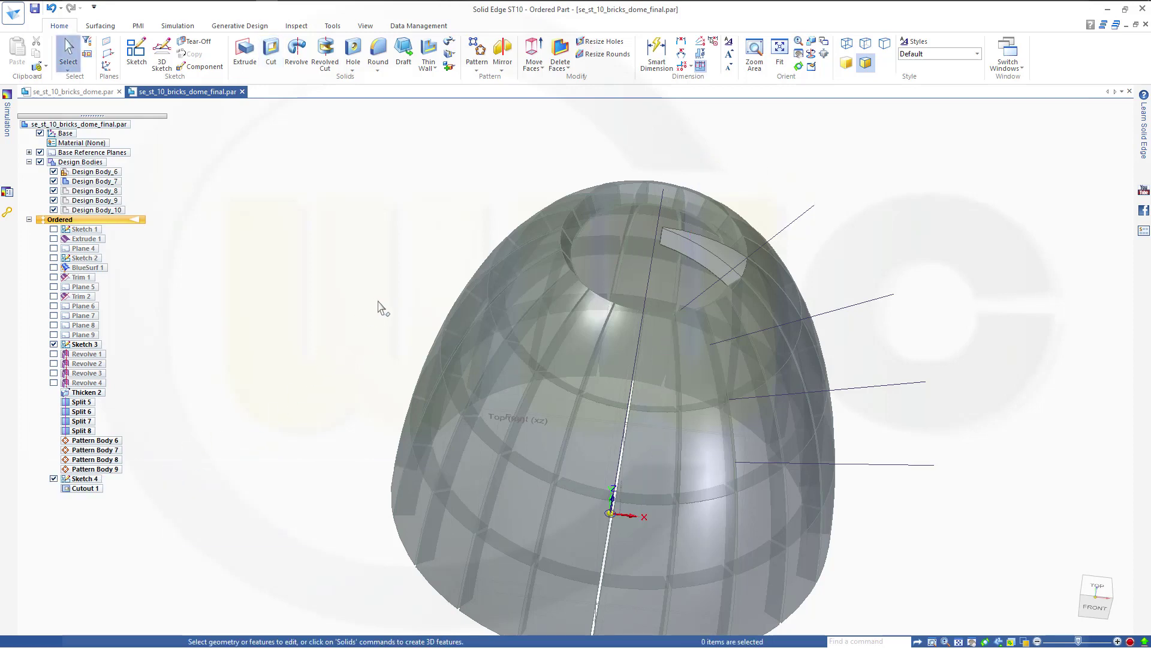
Step: Redefine Cutout 1's extent as Through All instead of 226,83 mm
{"action": "middle_click_drag", "start_coordinate": [382, 308], "coordinate": [389, 407]}
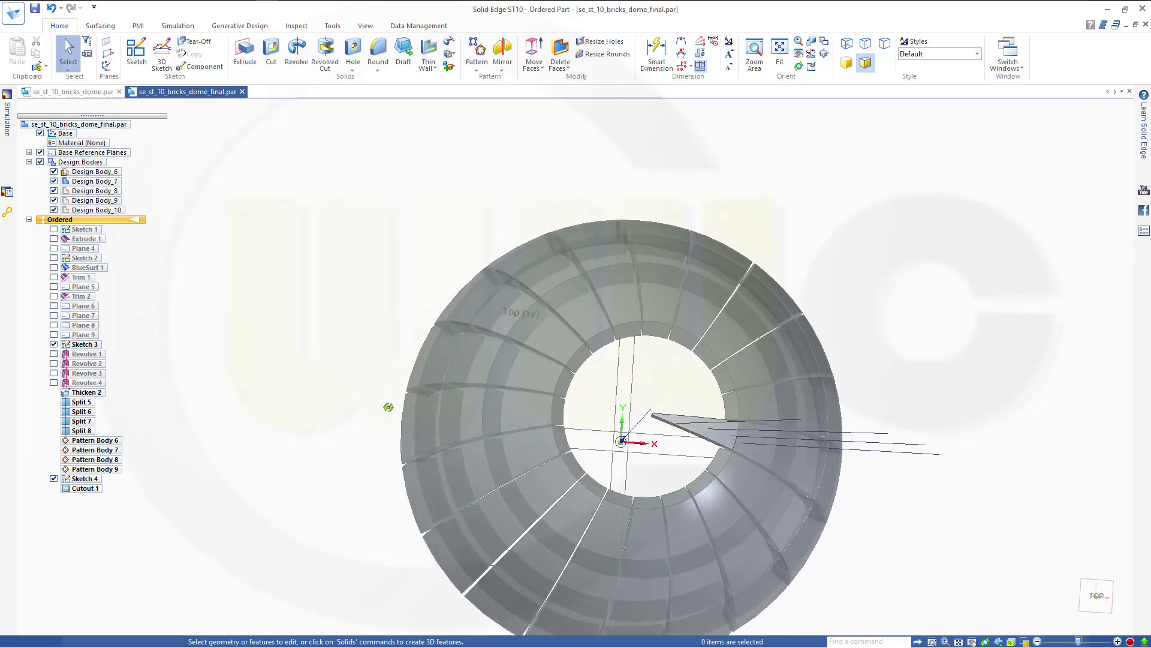
{"action": "left_click", "coordinate": [72, 490]}
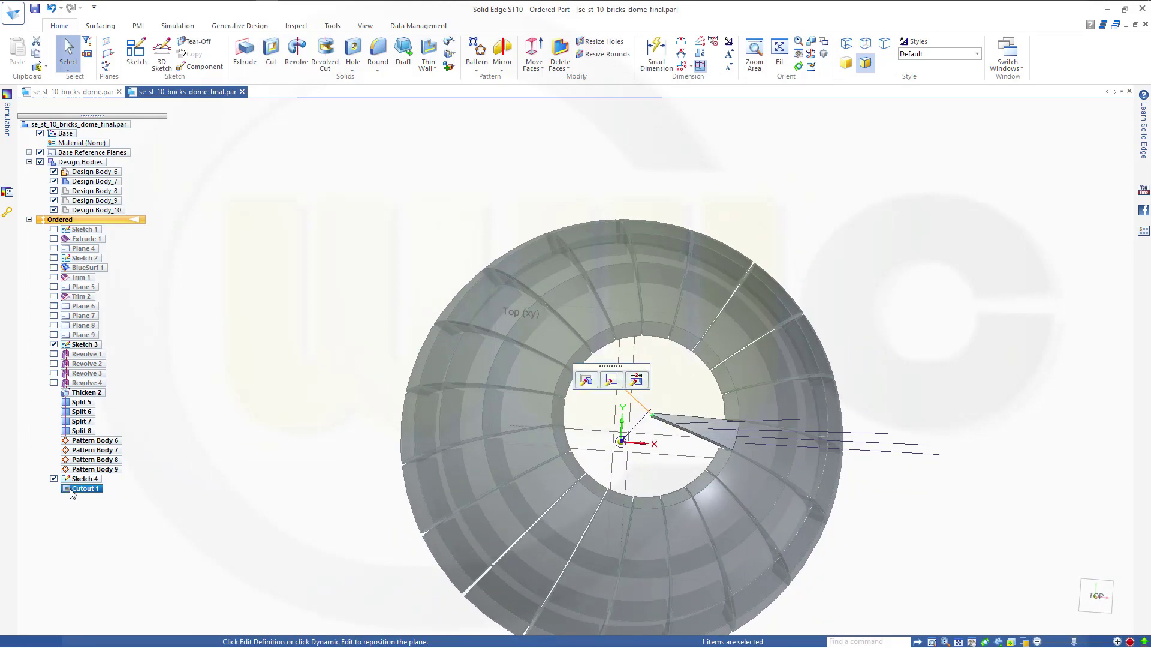
{"action": "right_click", "coordinate": [71, 490]}
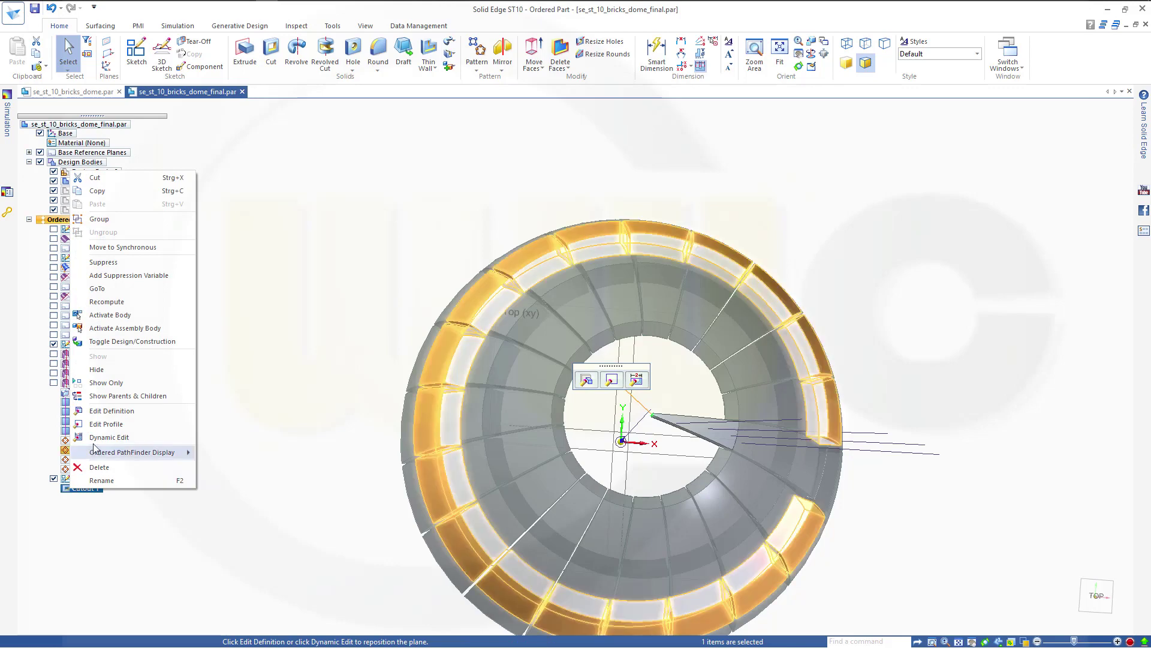
{"action": "left_click", "coordinate": [102, 411]}
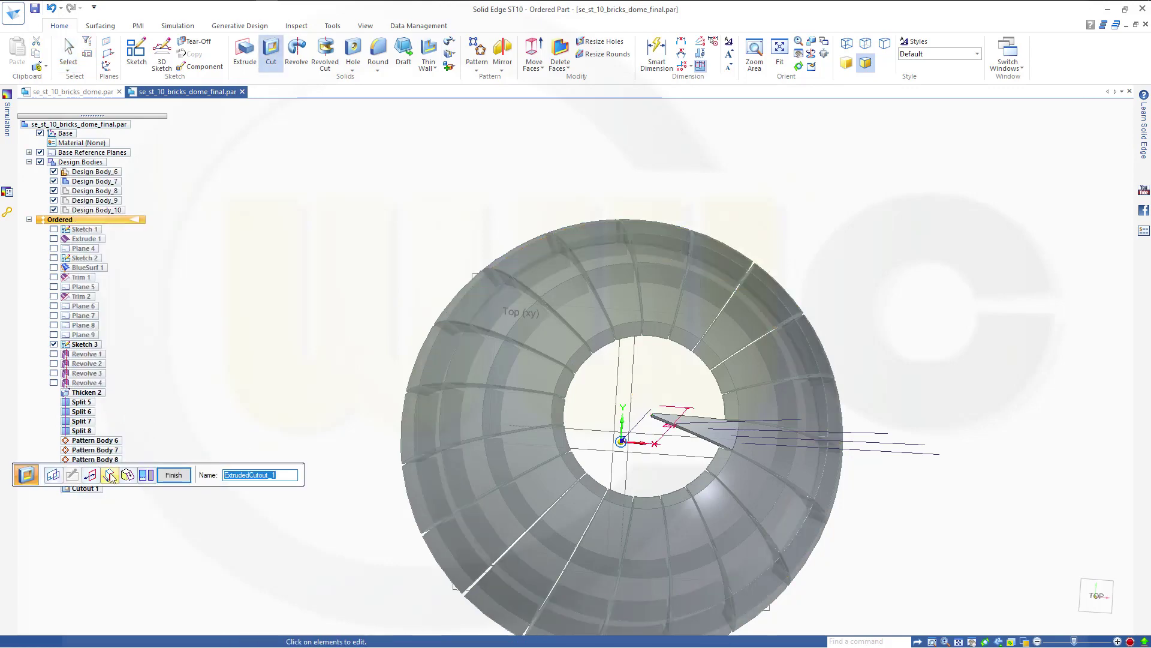
{"action": "left_click", "coordinate": [109, 475]}
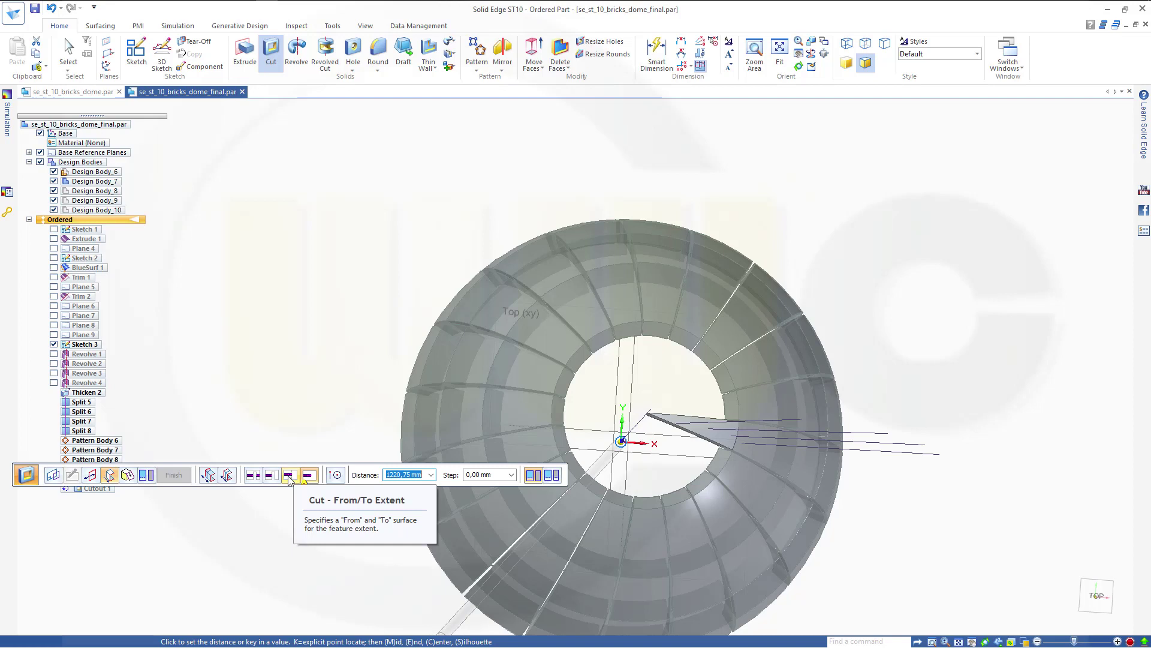
{"action": "left_click", "coordinate": [254, 476]}
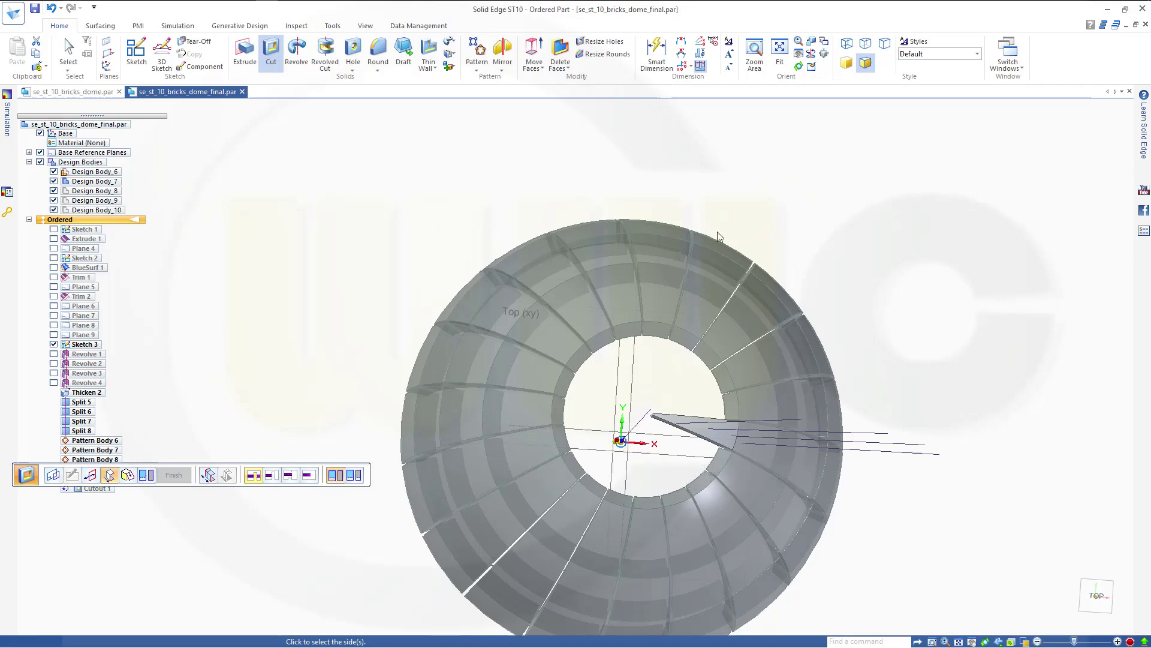
{"action": "left_click", "coordinate": [793, 179]}
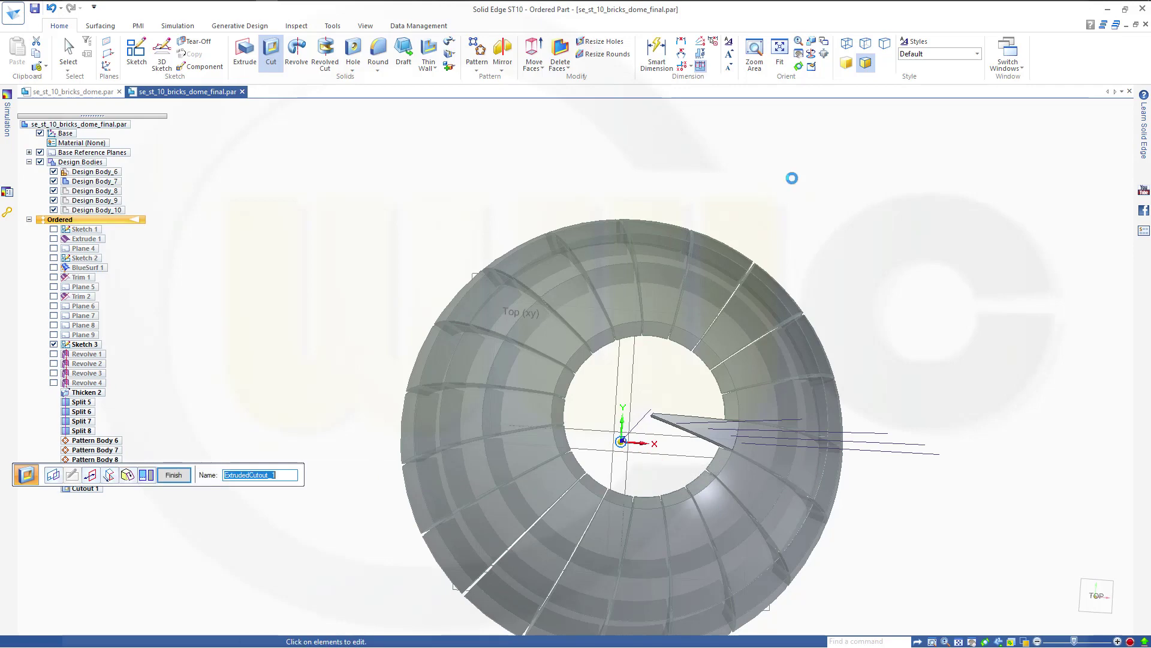
{"action": "left_click", "coordinate": [174, 475]}
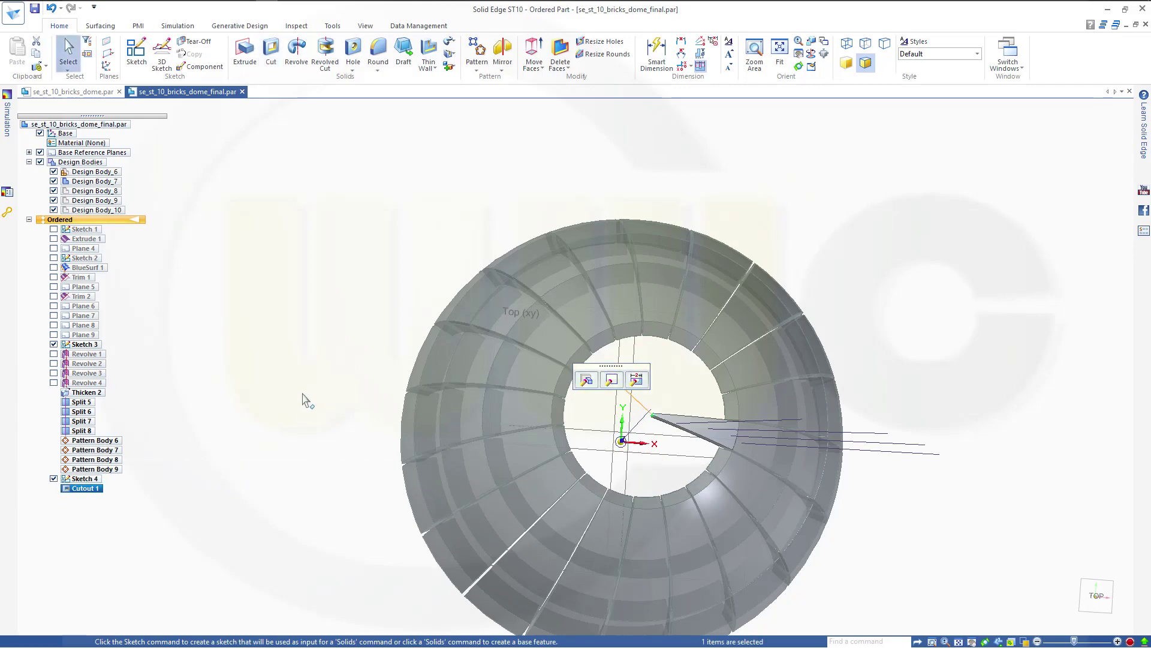
{"action": "middle_click_drag", "start_coordinate": [305, 401], "coordinate": [368, 260], "text": "shift"}
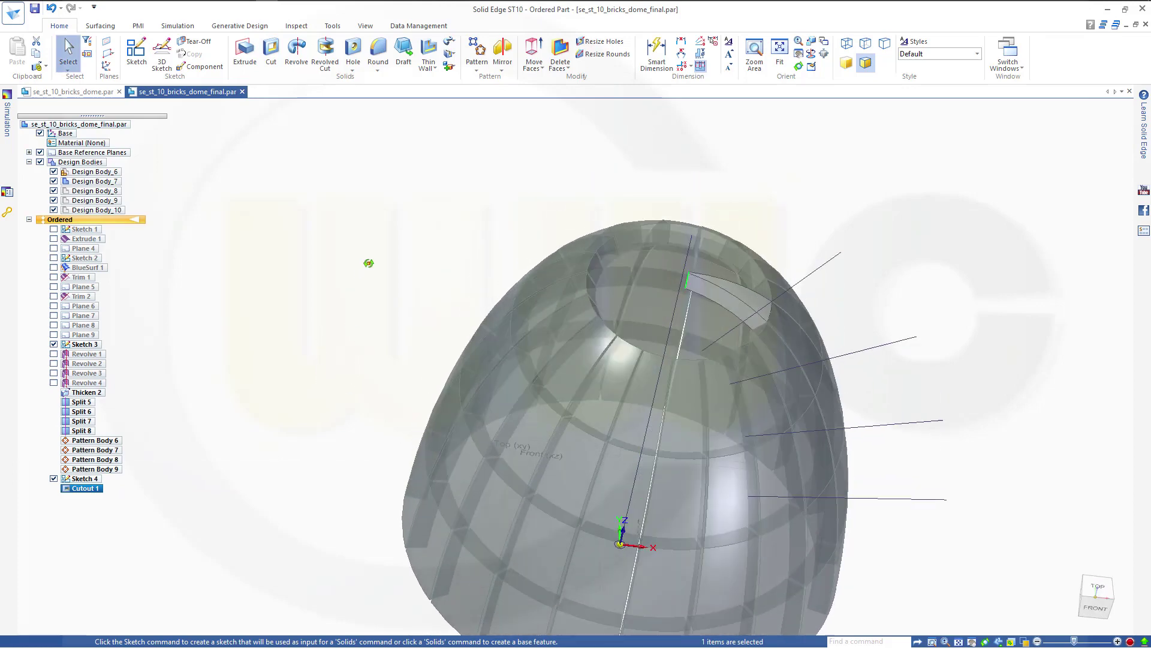
Step: Start a body pattern and select the top-ring brick as its source
{"action": "left_click", "coordinate": [404, 206]}
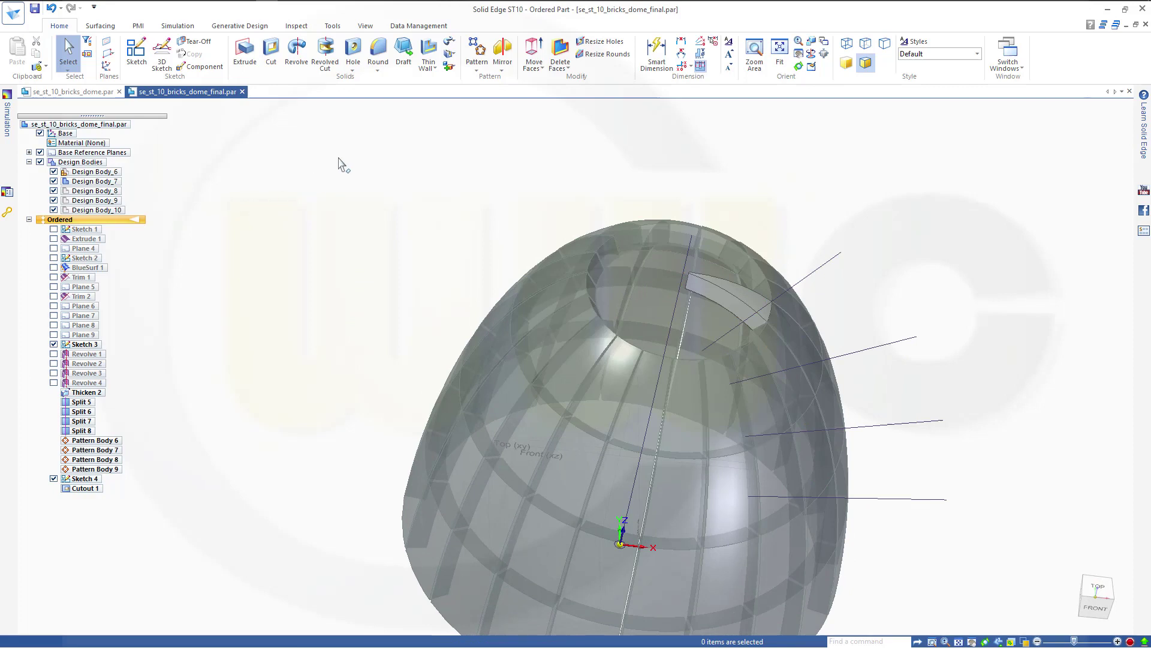
{"action": "left_click", "coordinate": [477, 52]}
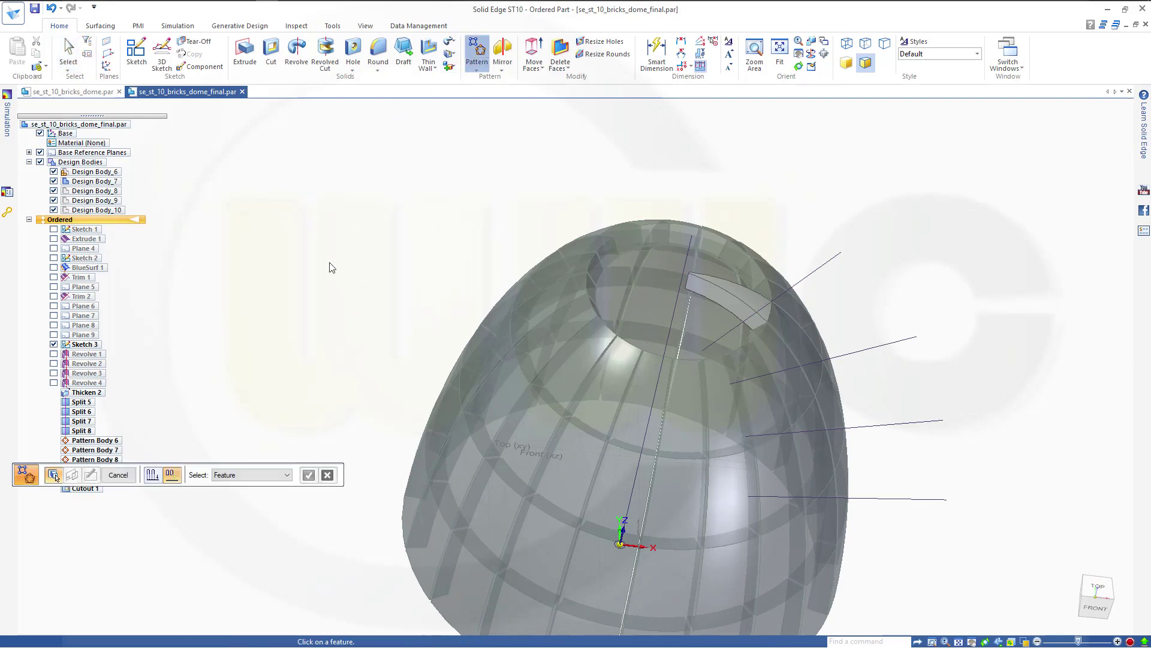
{"action": "left_click", "coordinate": [264, 478]}
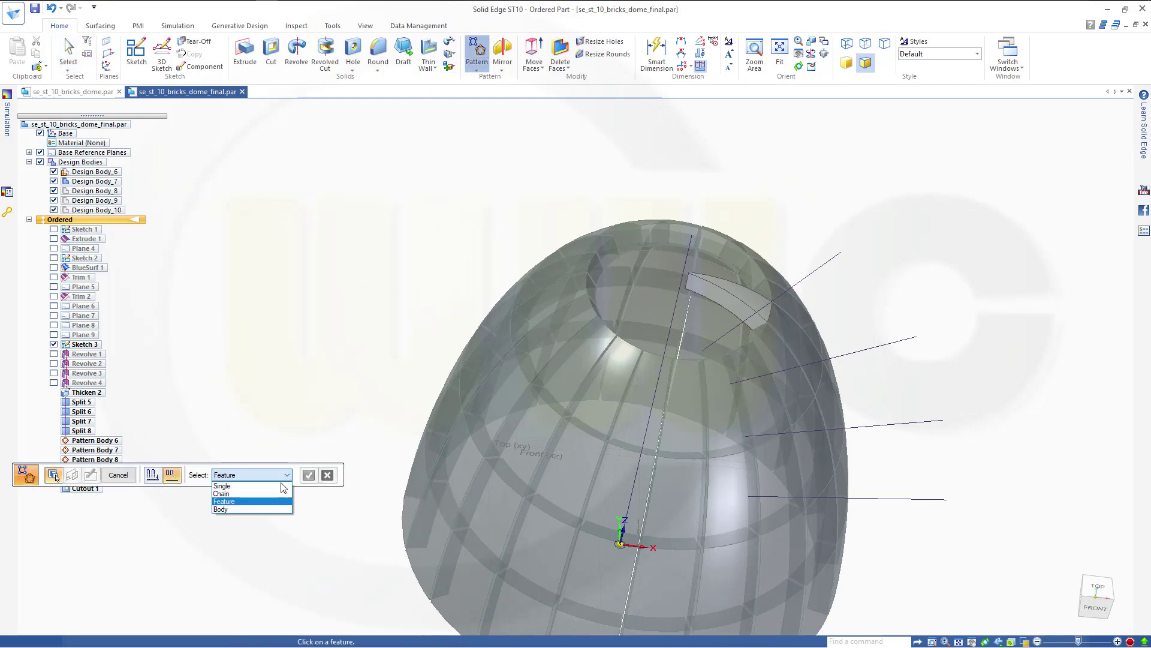
{"action": "left_click", "coordinate": [264, 510]}
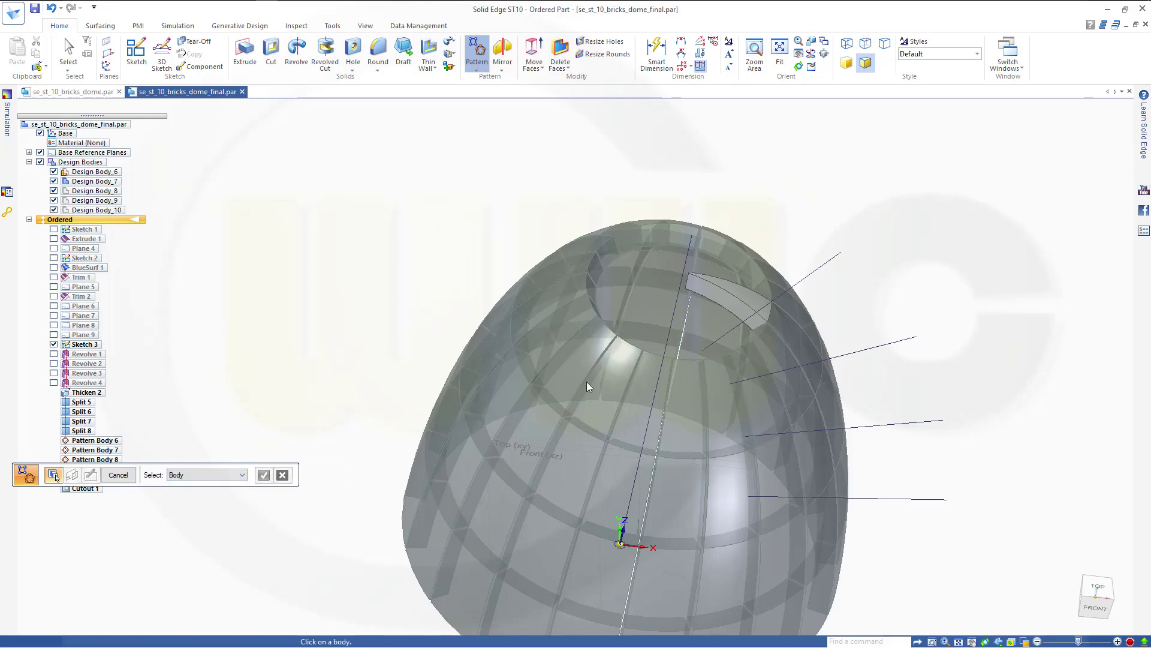
{"action": "left_click", "coordinate": [733, 297]}
{"action": "right_click", "coordinate": [346, 242]}
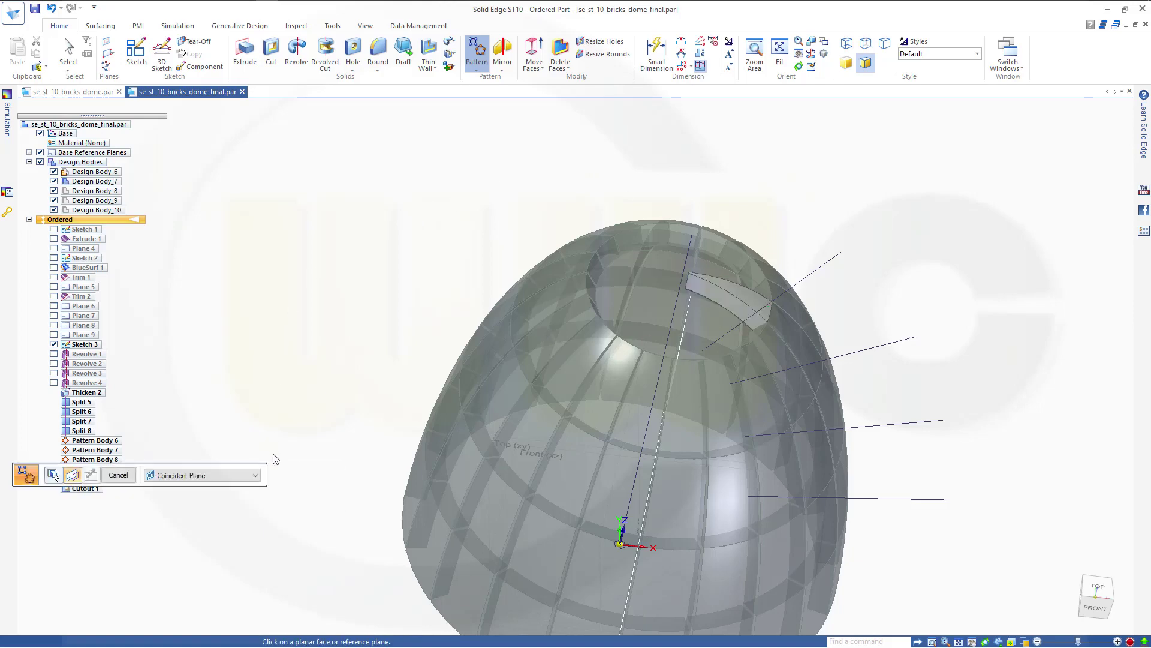
Step: Lay out the 19-copy circle at the dome axis on the Top (xy) plane, creating Pattern Body 10
{"action": "key", "text": "ctrl+t"}
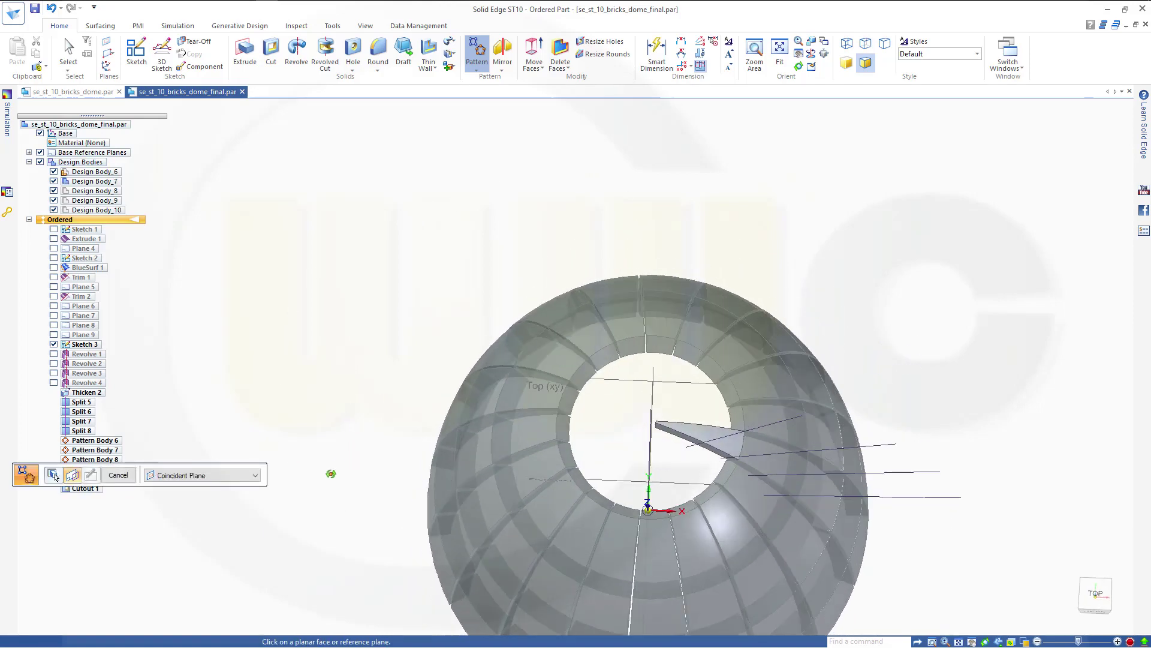
{"action": "left_click", "coordinate": [635, 388]}
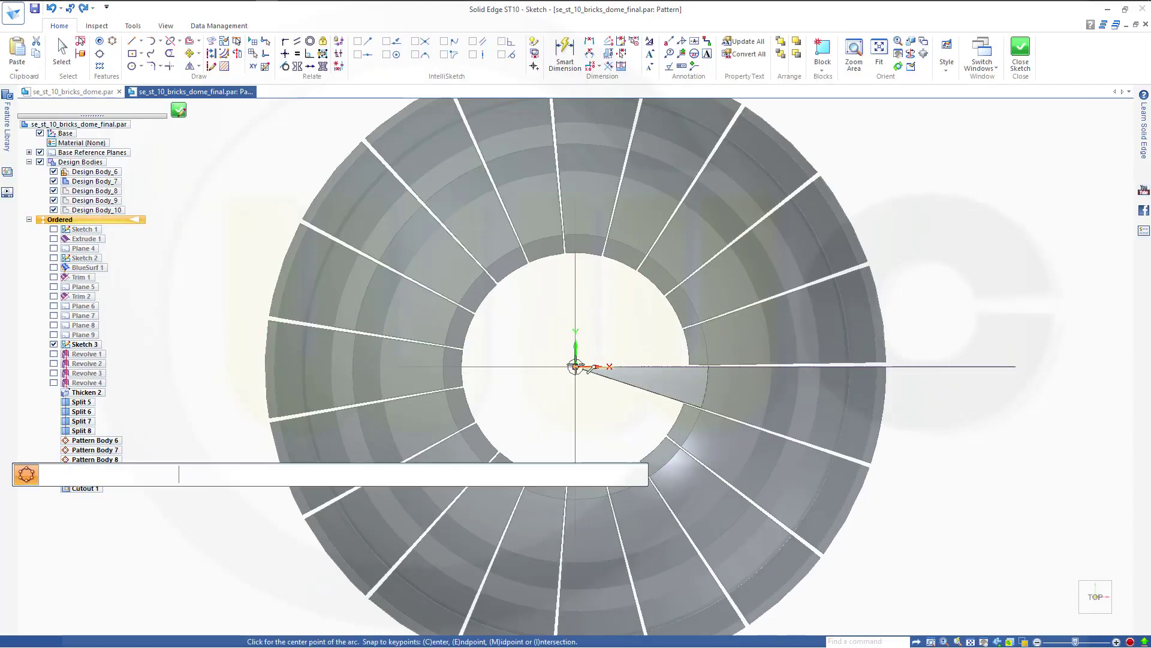
{"action": "left_click", "coordinate": [577, 367]}
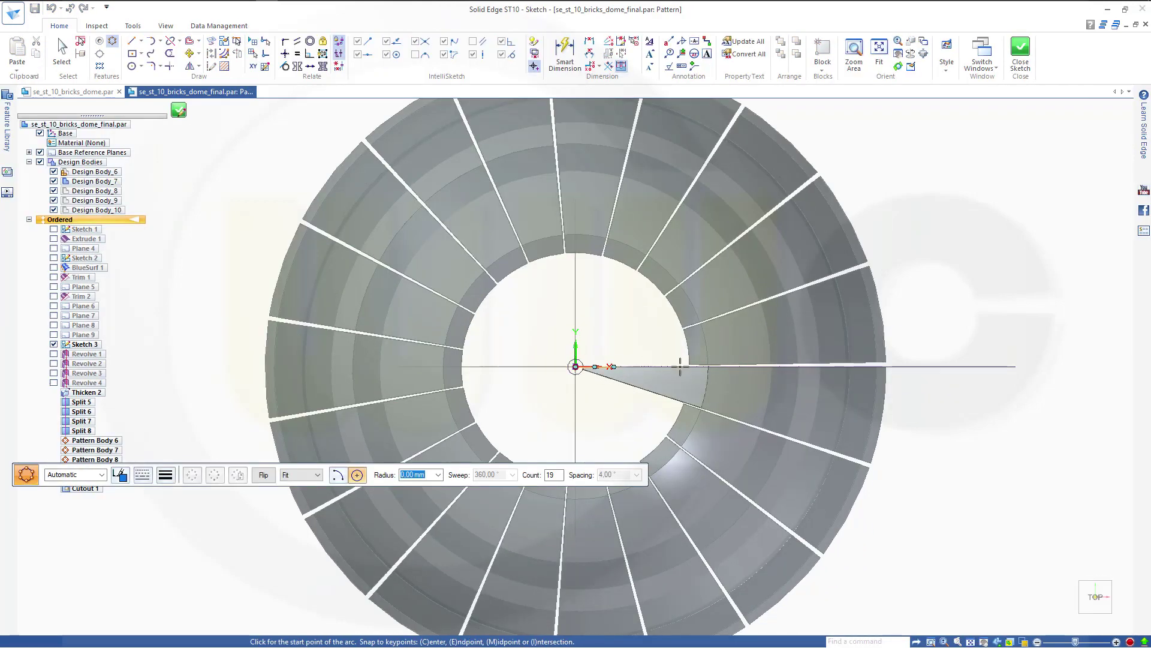
{"action": "left_click", "coordinate": [922, 367]}
{"action": "left_click", "coordinate": [905, 445]}
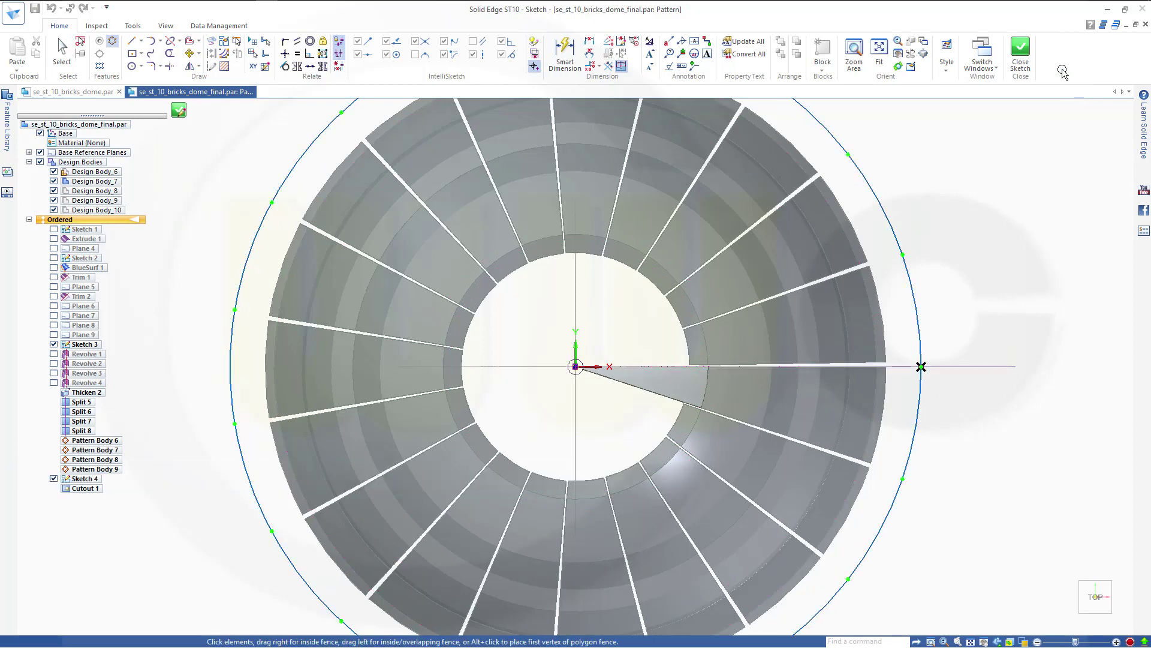
{"action": "right_click", "coordinate": [1027, 204]}
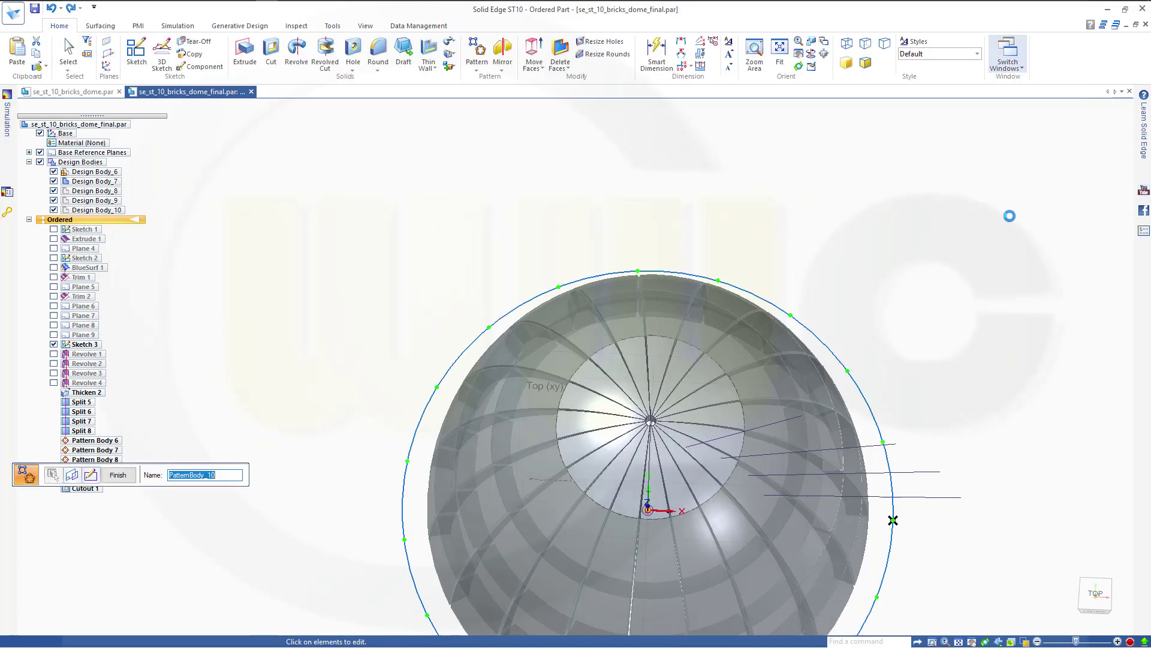
{"action": "left_click", "coordinate": [120, 478]}
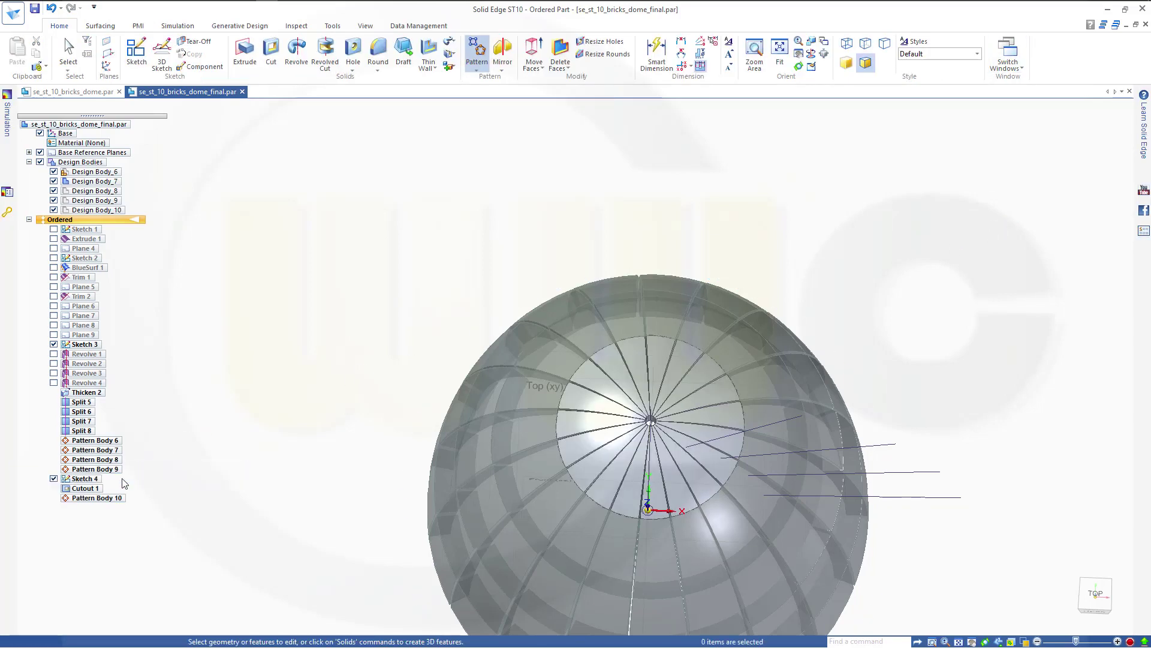
{"action": "middle_click_drag", "start_coordinate": [373, 429], "coordinate": [668, 486]}
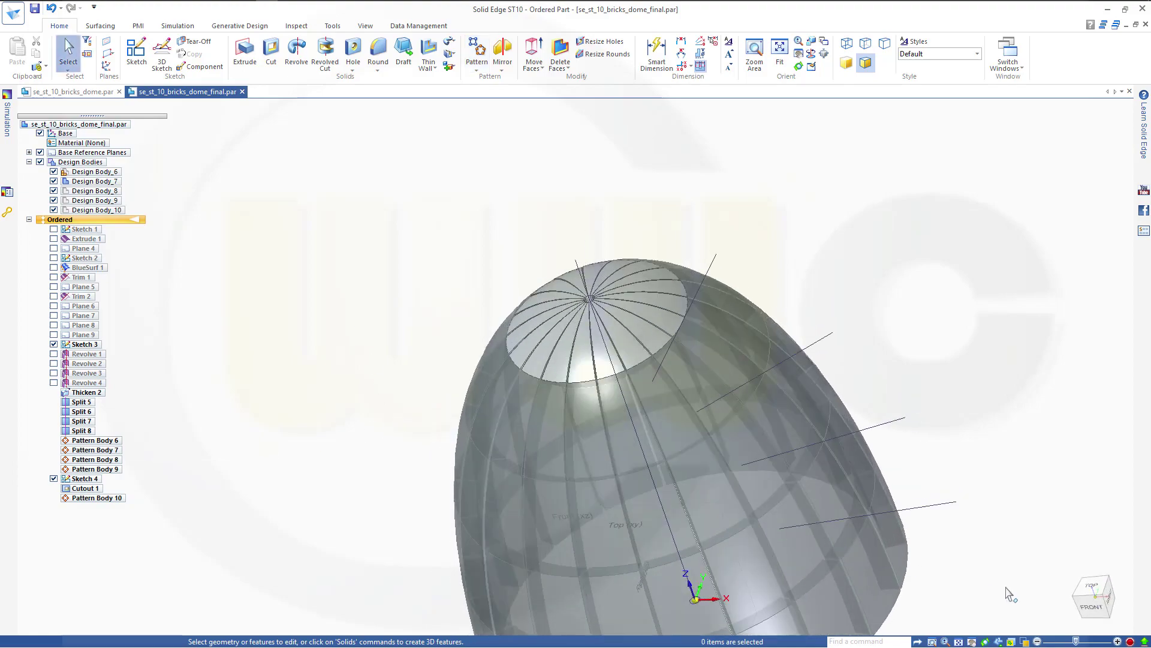
{"action": "middle_click_drag", "start_coordinate": [1009, 593], "coordinate": [816, 395]}
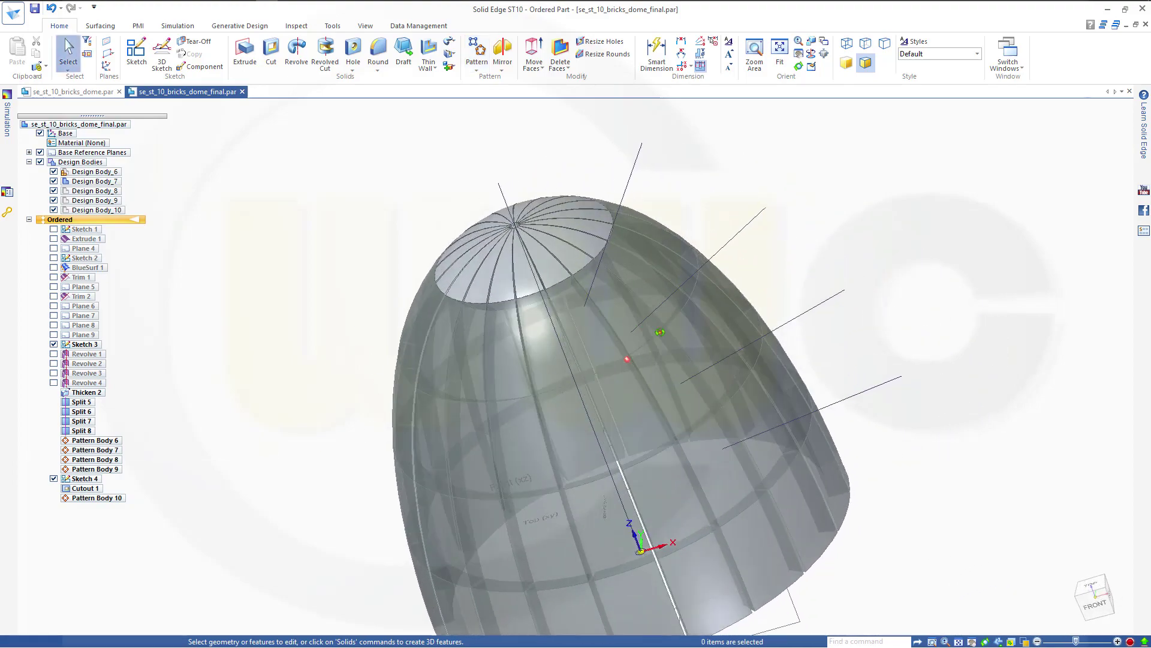
{"action": "middle_click_drag", "start_coordinate": [660, 332], "coordinate": [862, 324]}
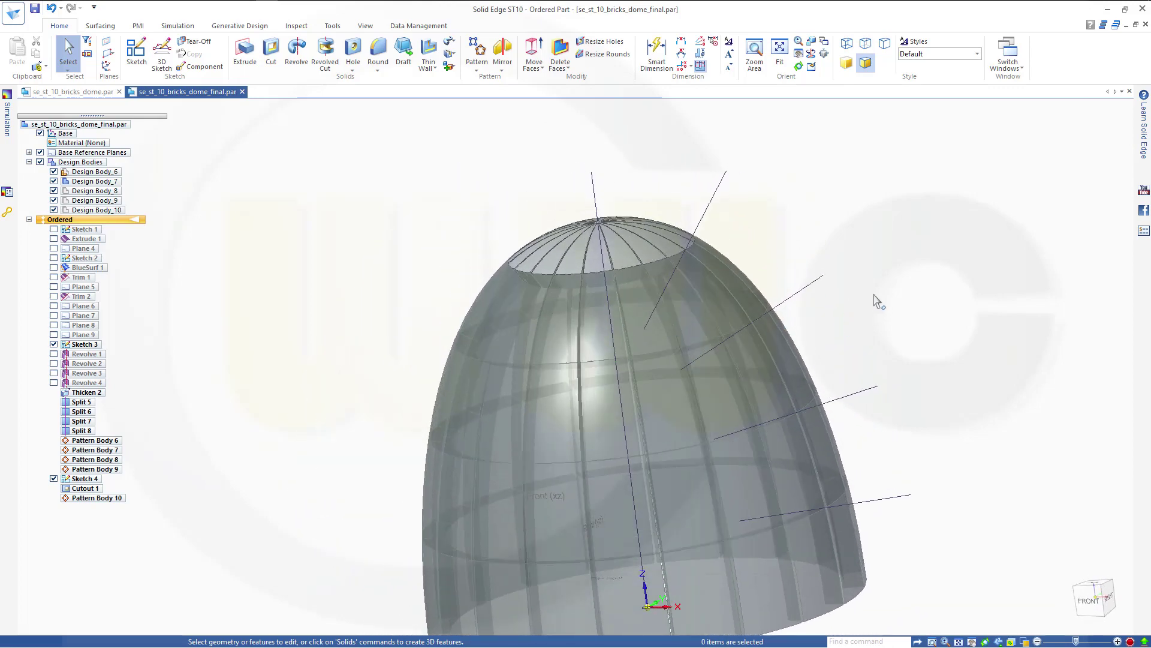